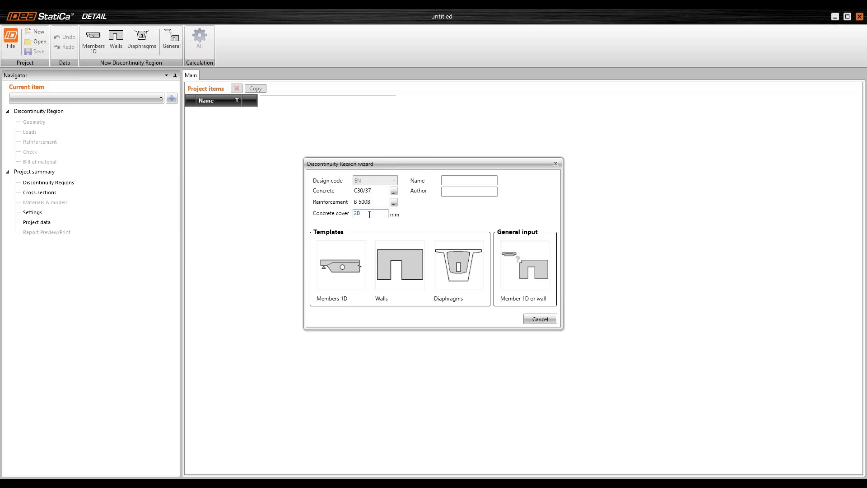
Create a new discontinuity region using the general input for a 1D member or wall.
{"action": "left_click", "coordinate": [458, 179]}
{"action": "left_click", "coordinate": [453, 192]}
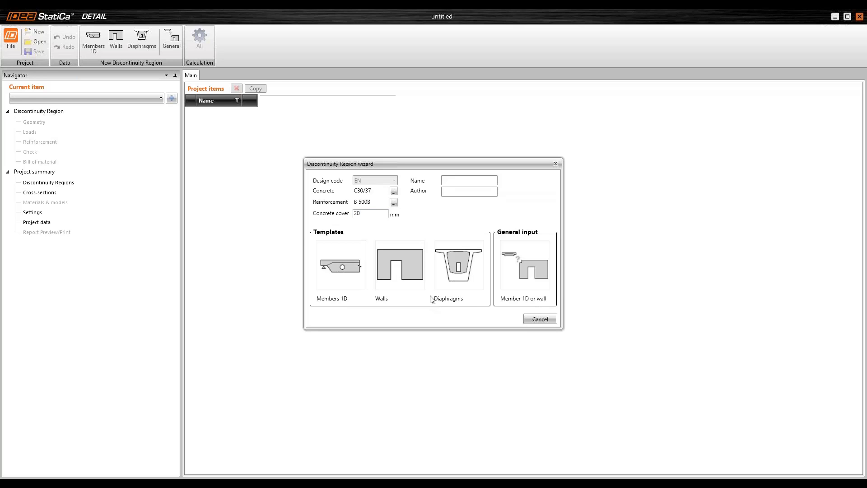
{"action": "left_click", "coordinate": [517, 278]}
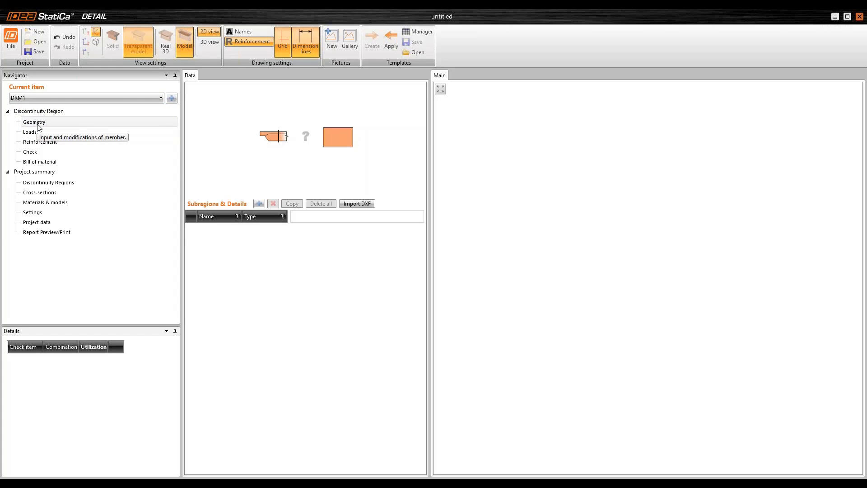
Add a 1D member with a rectangular C30/37 cross-section 500 mm high and 300 mm wide.
{"action": "left_click", "coordinate": [260, 203]}
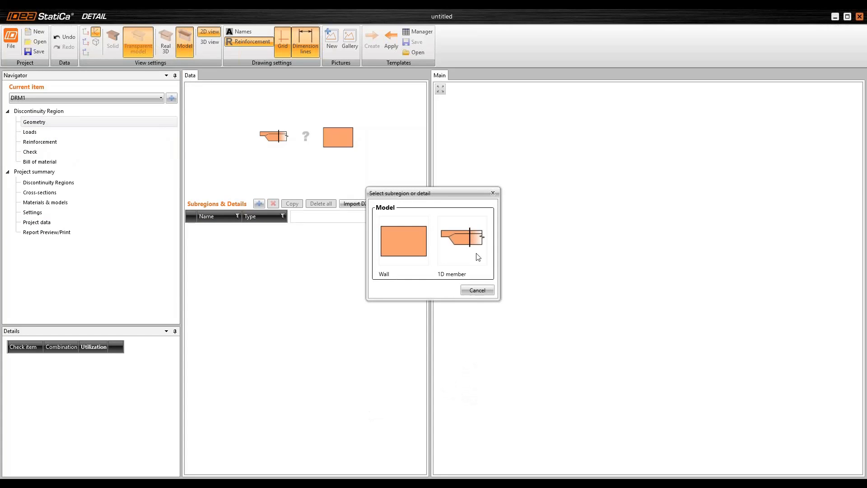
{"action": "left_click", "coordinate": [463, 229]}
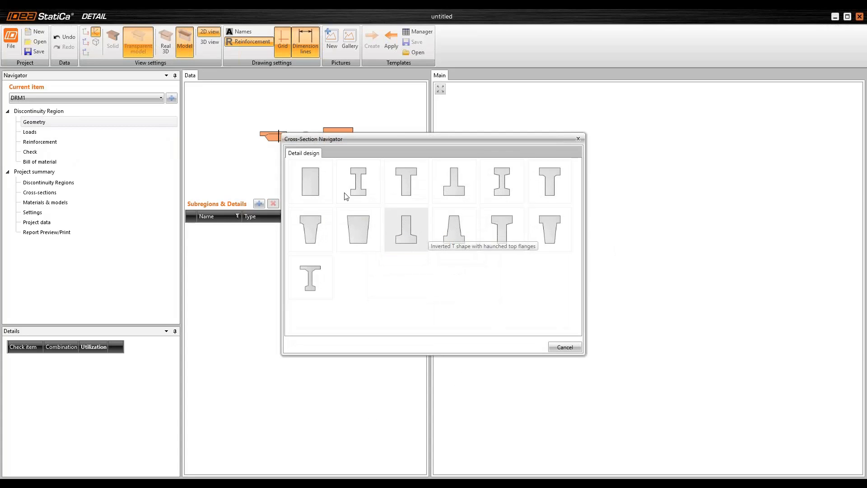
{"action": "left_click", "coordinate": [310, 180]}
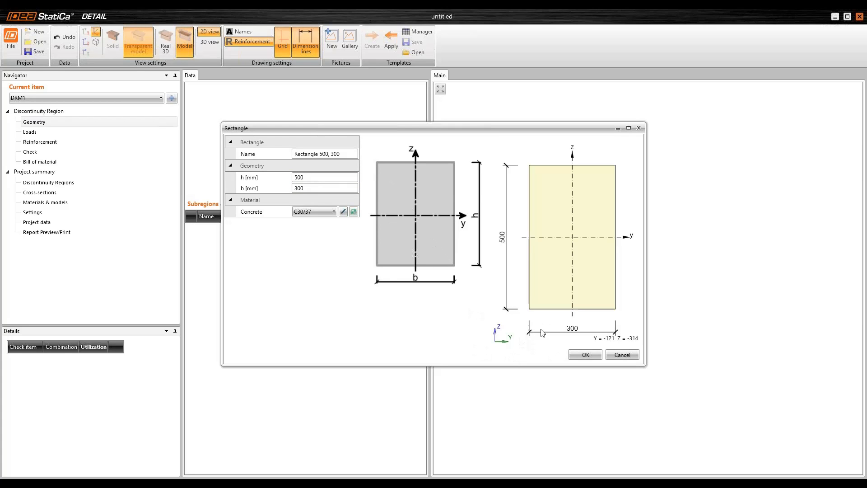
{"action": "left_click", "coordinate": [583, 355]}
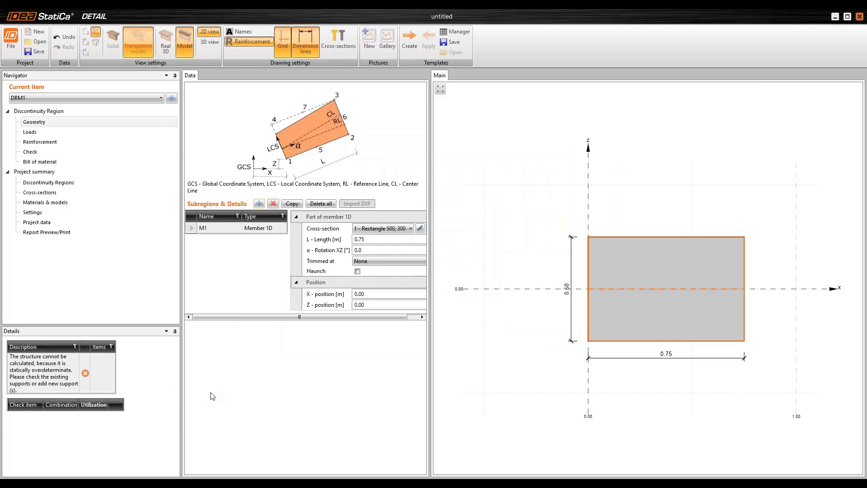
Set member M1's length to 1 m and trim it at the beginning.
{"action": "left_click_drag", "start_coordinate": [434, 271], "coordinate": [504, 271]}
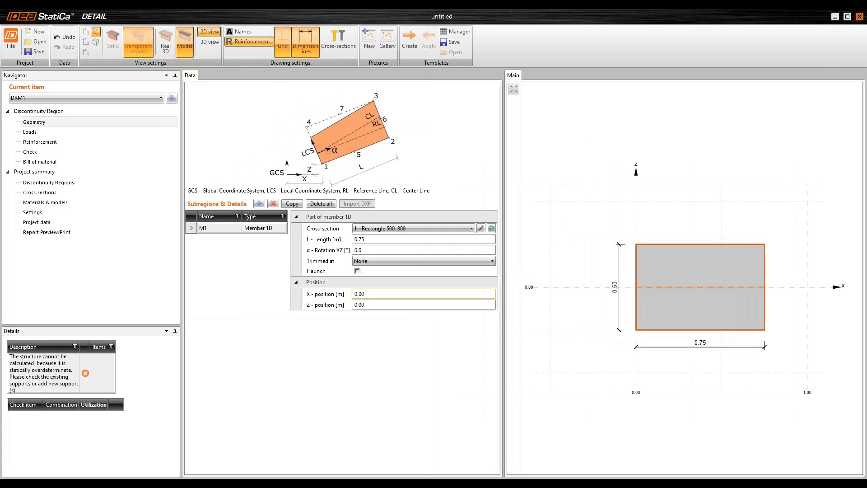
{"action": "left_click", "coordinate": [335, 241]}
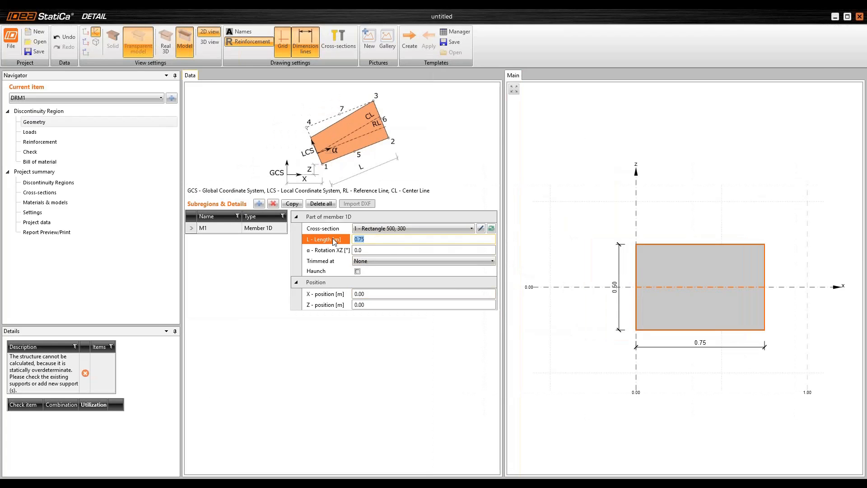
{"action": "type", "text": "1"}
{"action": "key", "text": "Tab"}
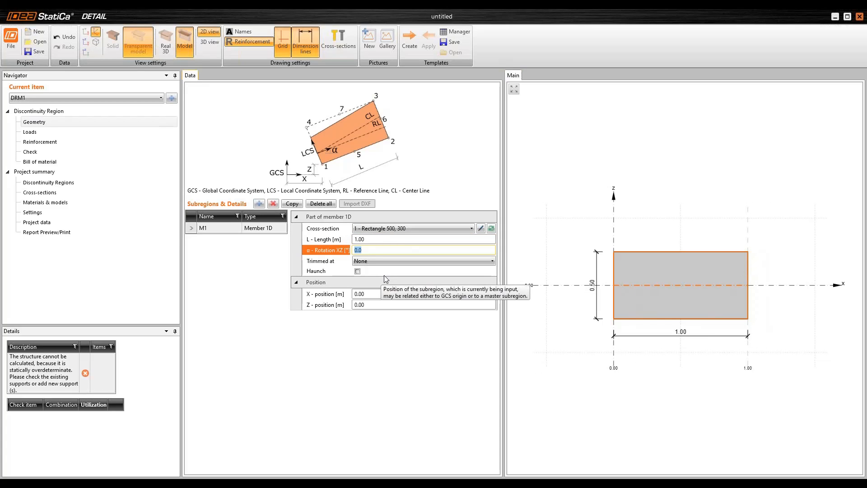
{"action": "left_click", "coordinate": [382, 262]}
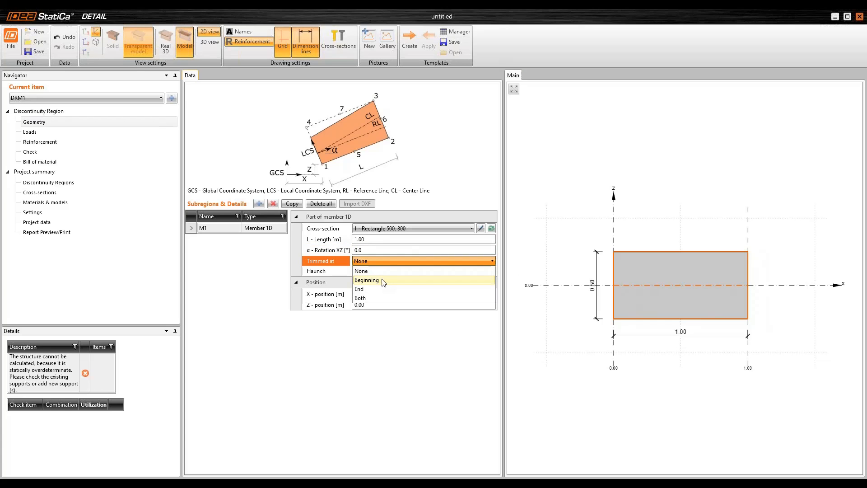
{"action": "left_click", "coordinate": [383, 280]}
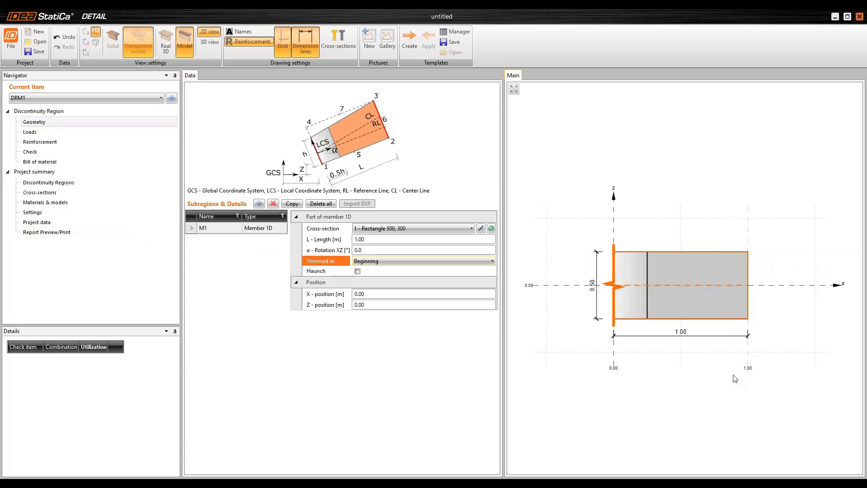
Copy member M1 and give the copy a new rectangular cross-section 750 mm high and 300 mm wide.
{"action": "left_click", "coordinate": [190, 231]}
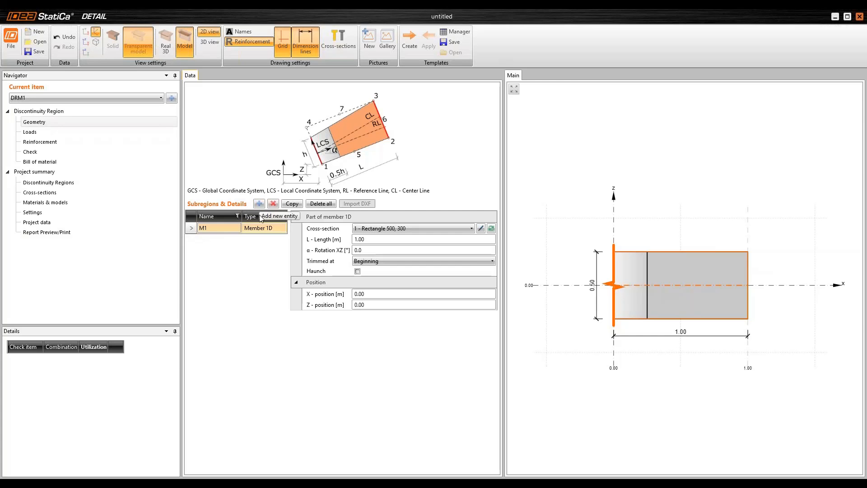
{"action": "left_click", "coordinate": [295, 205]}
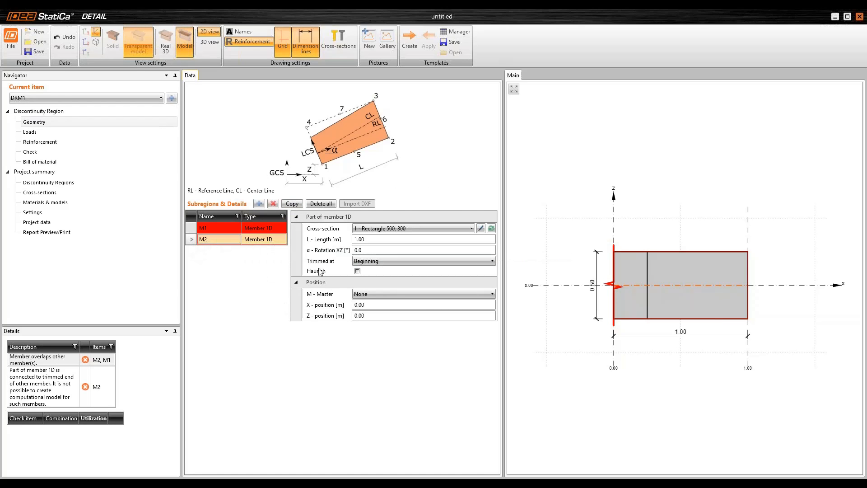
{"action": "left_click", "coordinate": [491, 228]}
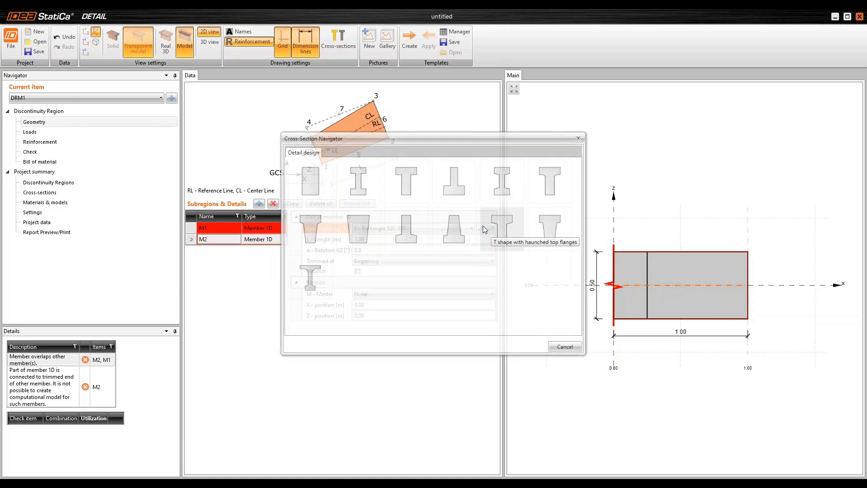
{"action": "left_click", "coordinate": [306, 187]}
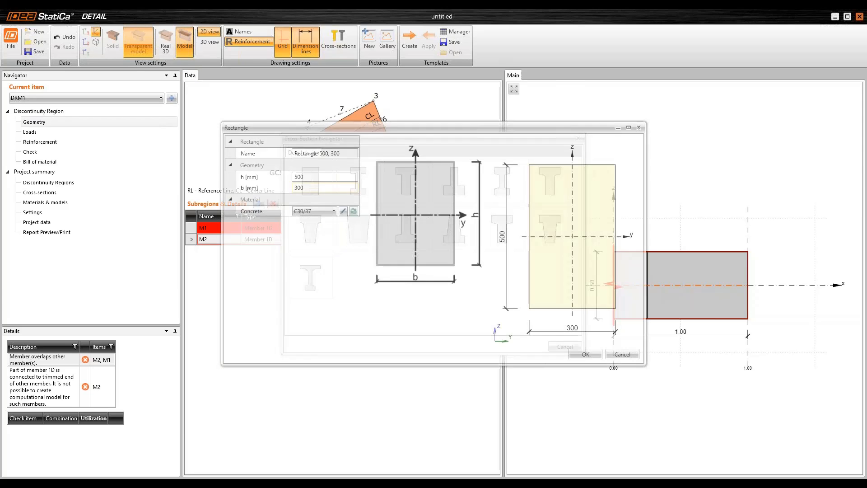
{"action": "left_click", "coordinate": [287, 179]}
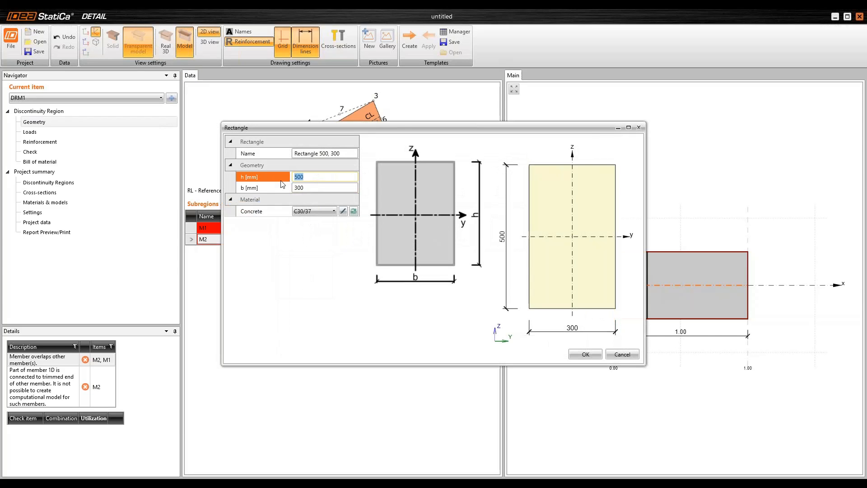
{"action": "type", "text": "750"}
{"action": "left_click", "coordinate": [311, 187]}
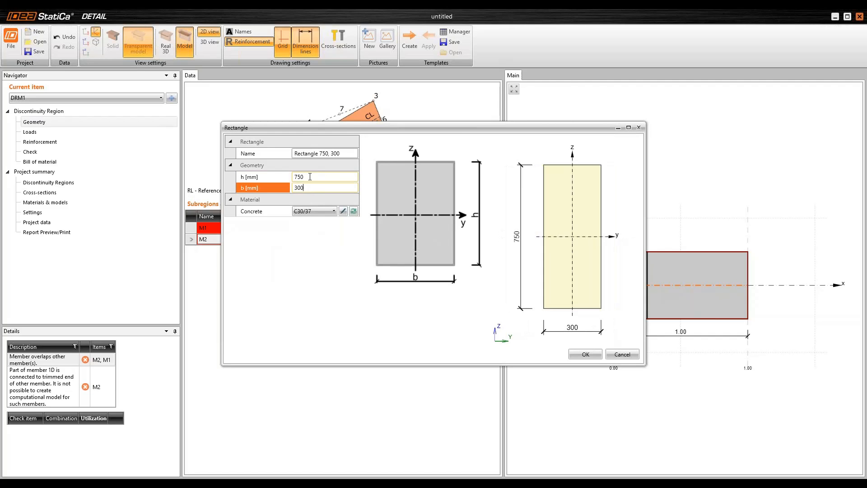
{"action": "left_click", "coordinate": [586, 354]}
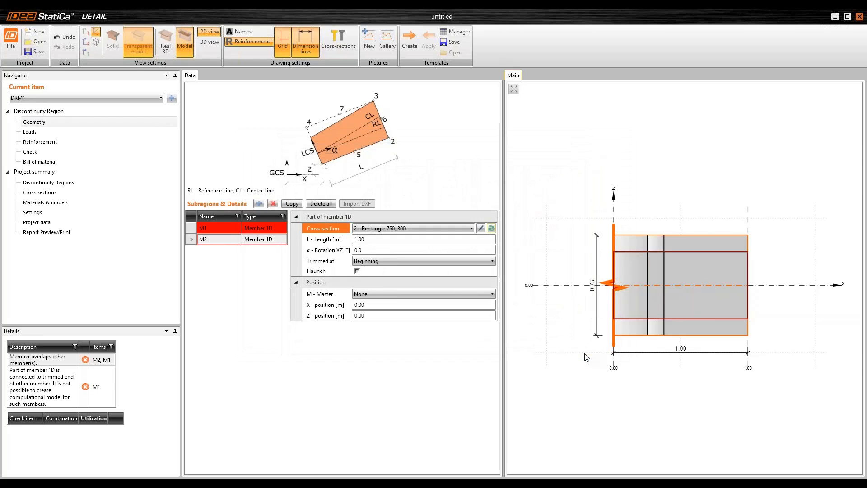
Set member M2's length to 1.2 m.
{"action": "left_click", "coordinate": [201, 240]}
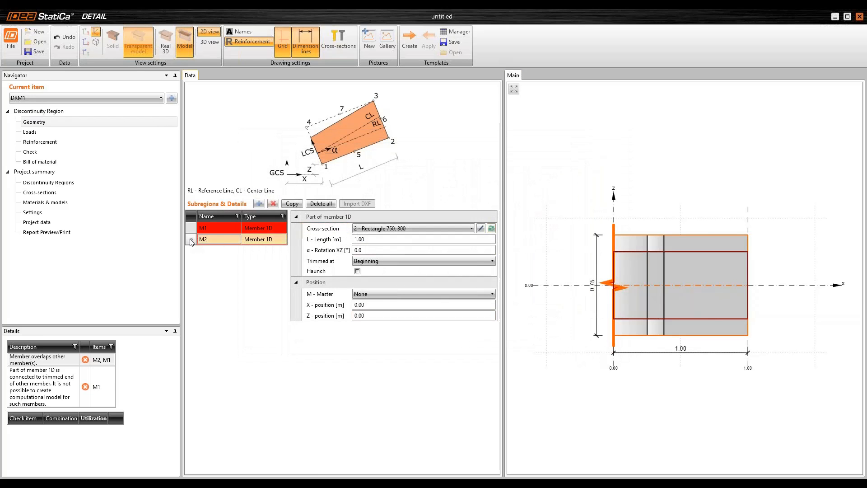
{"action": "left_click", "coordinate": [342, 242]}
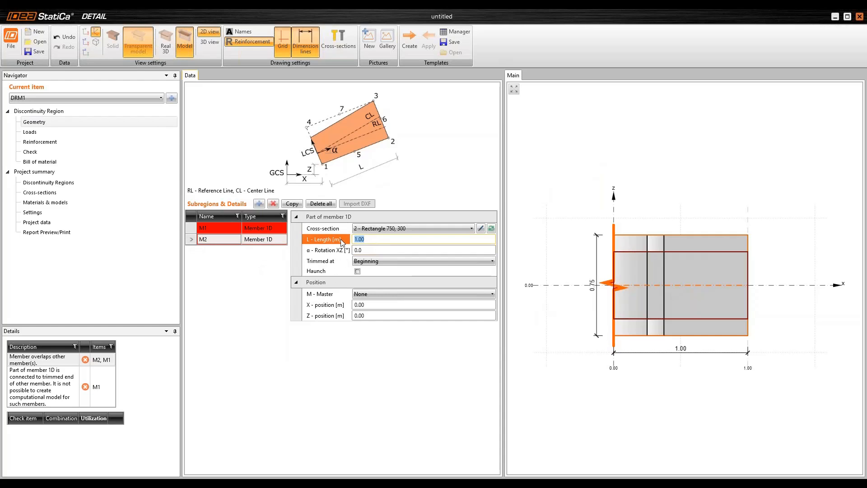
{"action": "type", "text": "1.2"}
{"action": "key", "text": "Tab"}
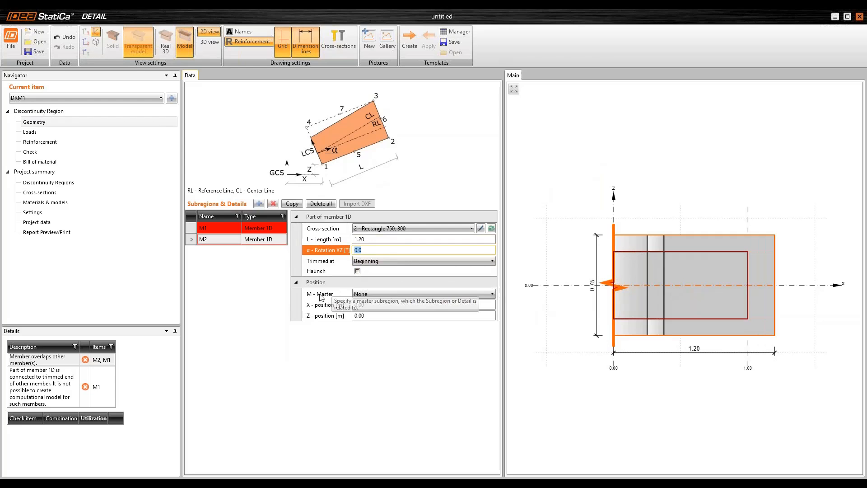
Position member M2 relative to master M1 with master point 3 and insert point 4, and trim it at the end.
{"action": "left_click", "coordinate": [385, 294]}
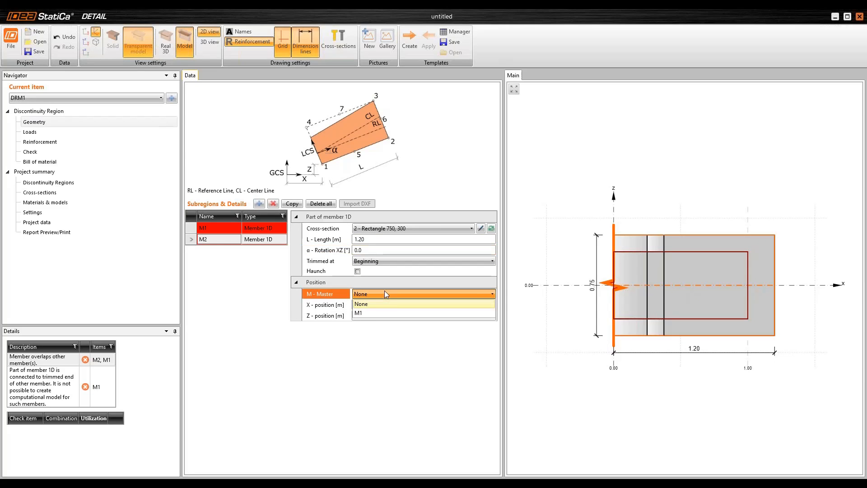
{"action": "left_click", "coordinate": [369, 314]}
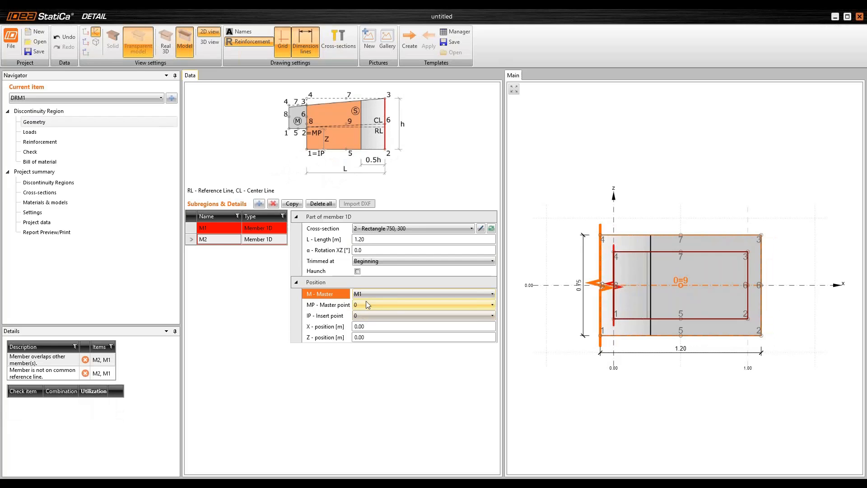
{"action": "left_click", "coordinate": [367, 305]}
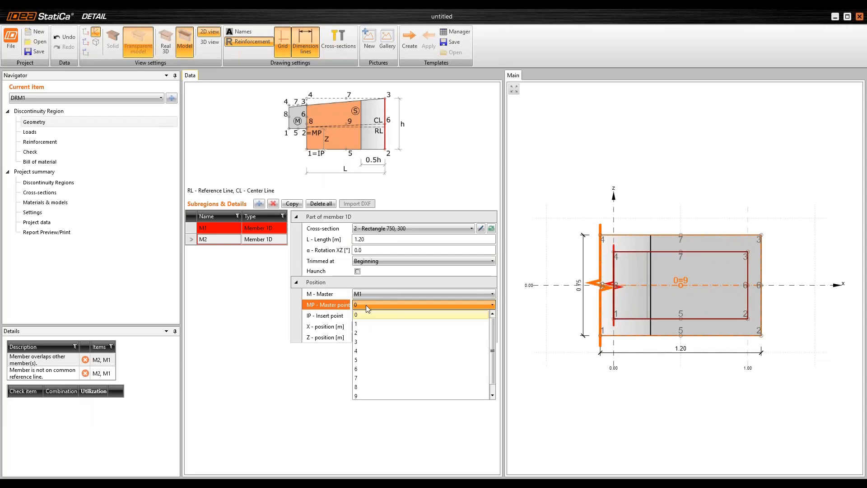
{"action": "left_click", "coordinate": [365, 342]}
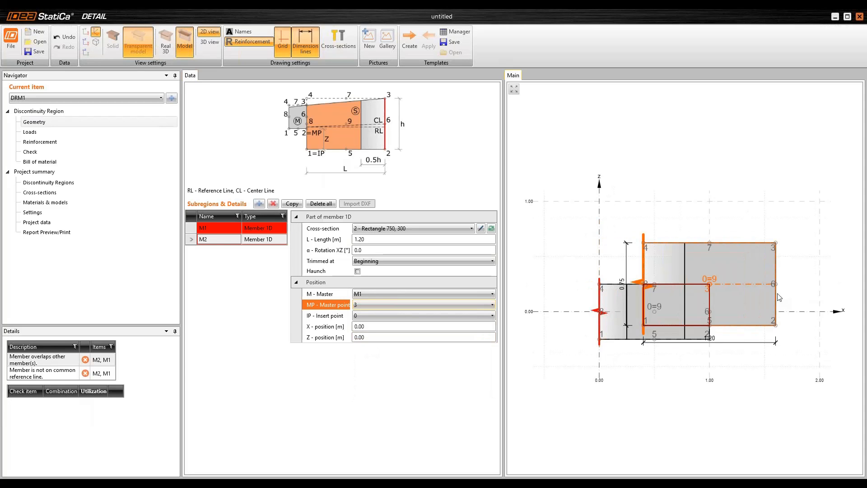
{"action": "scroll", "coordinate": [714, 283], "scroll_direction": "up", "scroll_amount": 3}
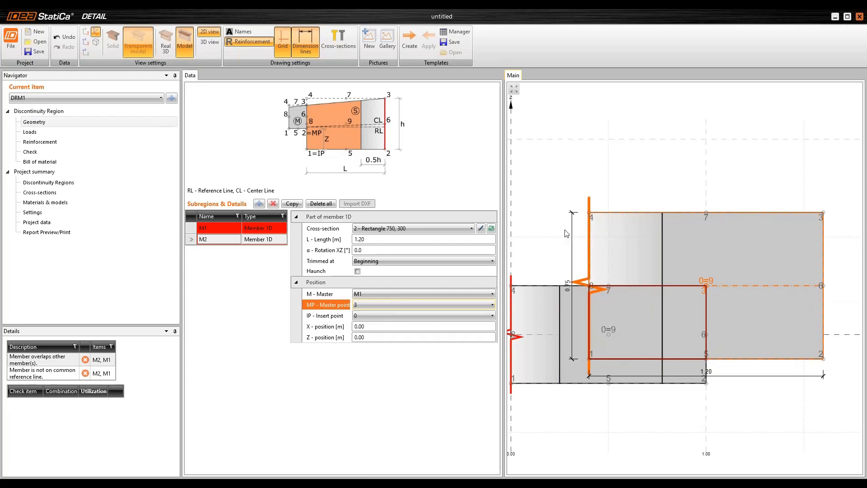
{"action": "left_click", "coordinate": [361, 315]}
{"action": "left_click", "coordinate": [364, 362]}
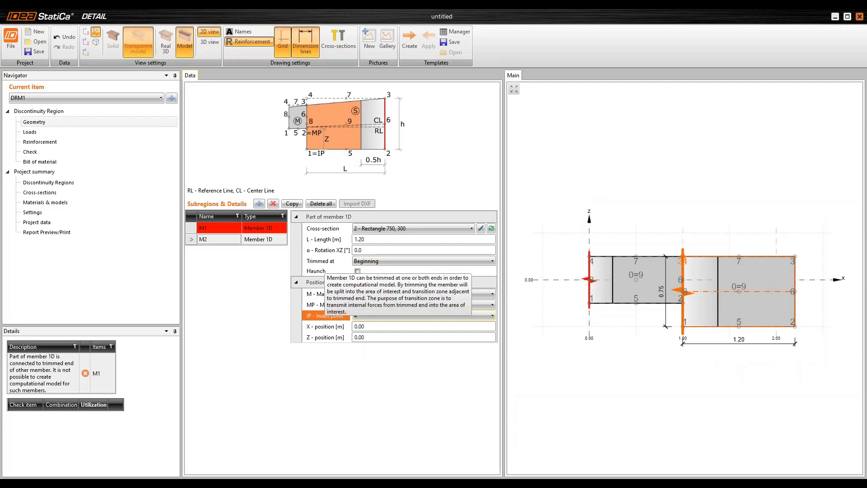
{"action": "left_click", "coordinate": [376, 261]}
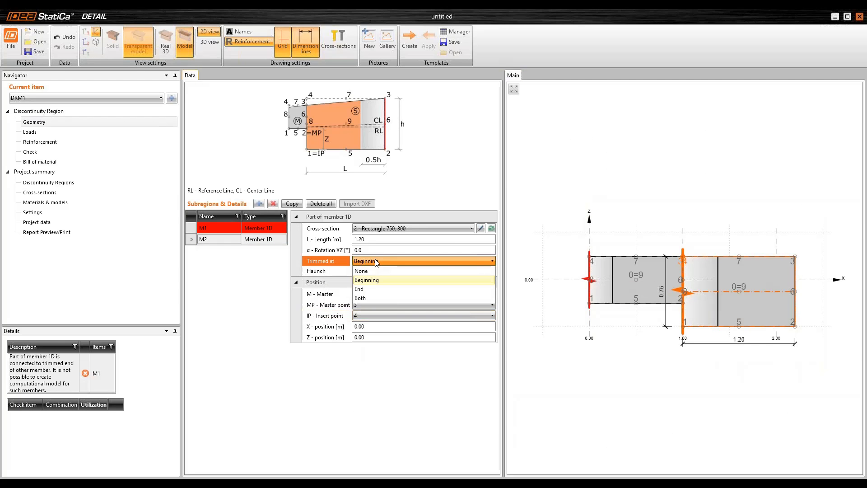
{"action": "left_click", "coordinate": [375, 288]}
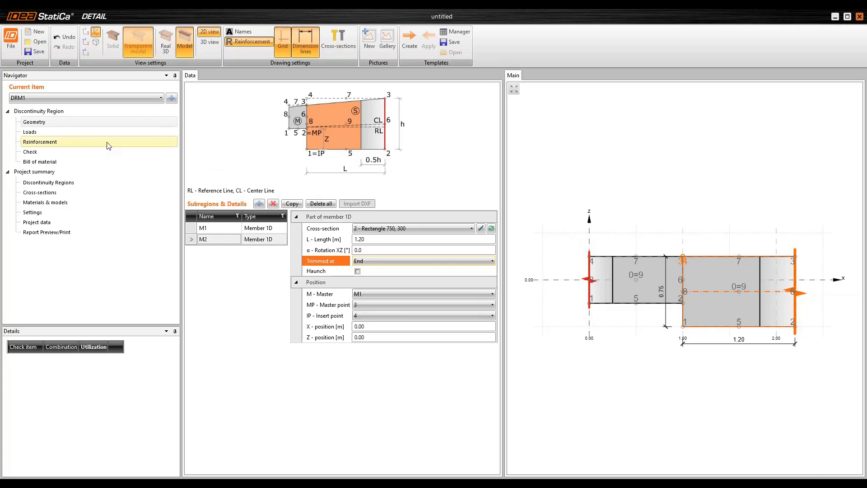
Add a second load case, LC2, in the region's loads and set its type to Variable, keeping LC1 permanent.
{"action": "left_click", "coordinate": [45, 132]}
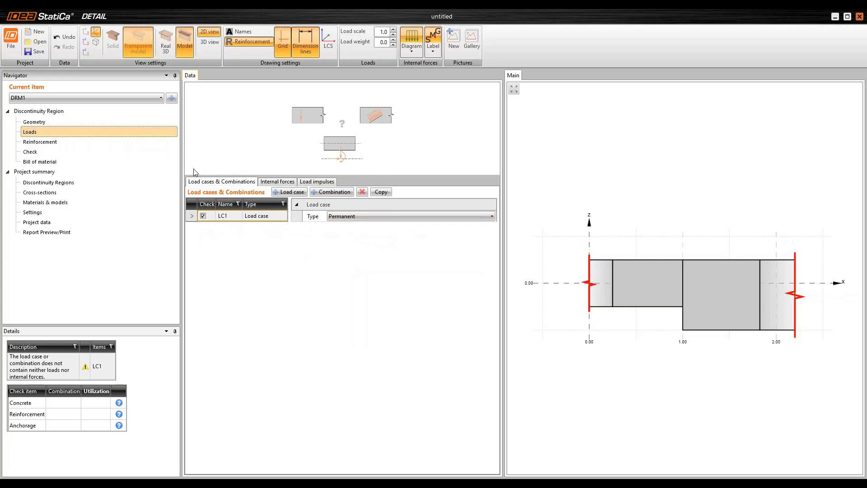
{"action": "left_click", "coordinate": [293, 192]}
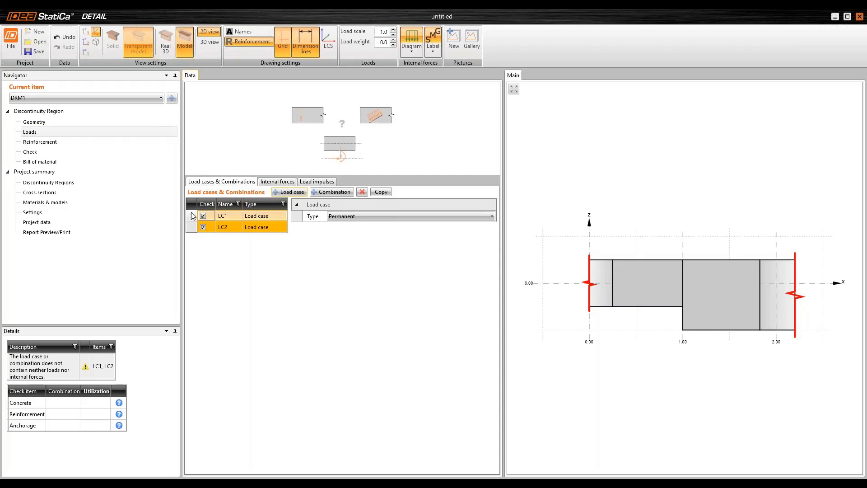
{"action": "left_click", "coordinate": [350, 217]}
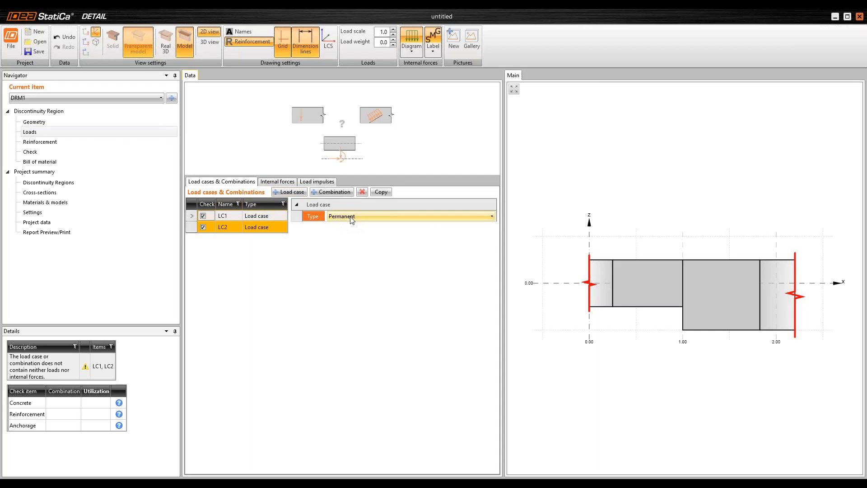
{"action": "left_click", "coordinate": [351, 216]}
{"action": "left_click", "coordinate": [228, 229]}
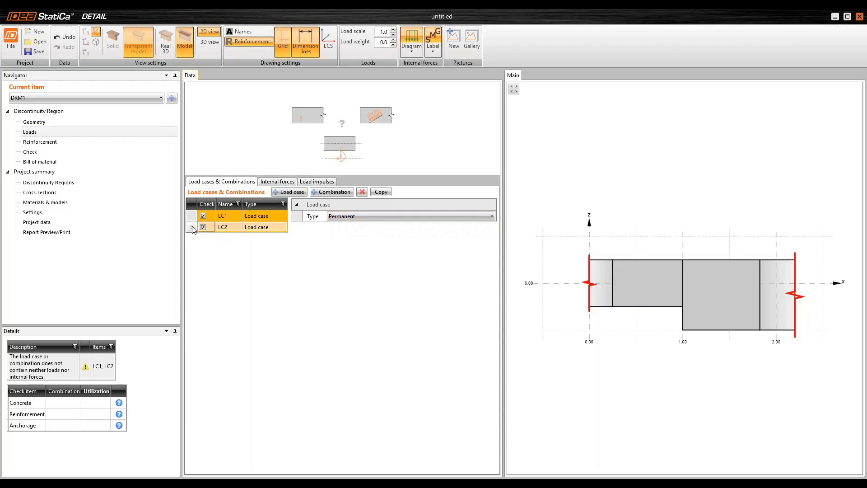
{"action": "left_click", "coordinate": [379, 218]}
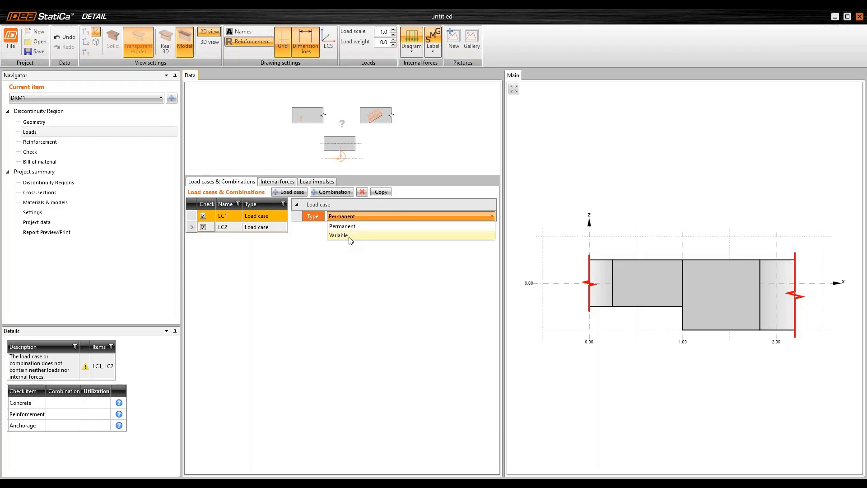
{"action": "left_click", "coordinate": [364, 236]}
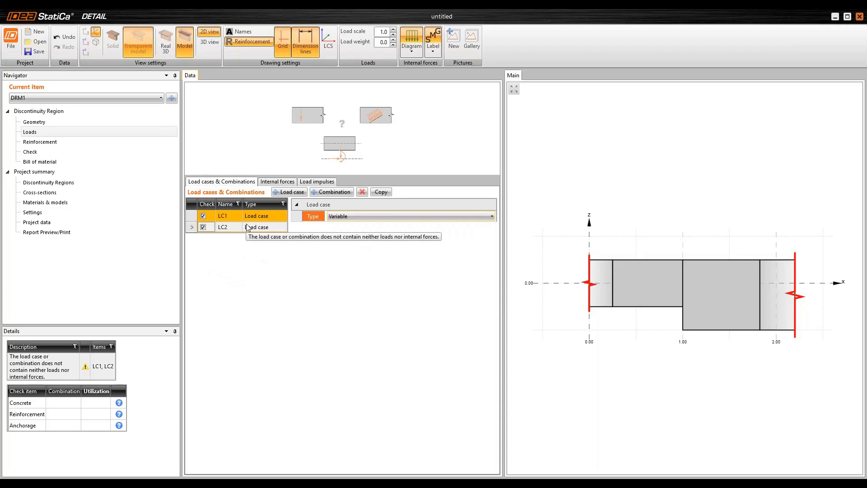
For load case LC1, define internal forces on member M1 at X = 1.00 m with a bending moment My of 25.5 kNm.
{"action": "left_click", "coordinate": [269, 183]}
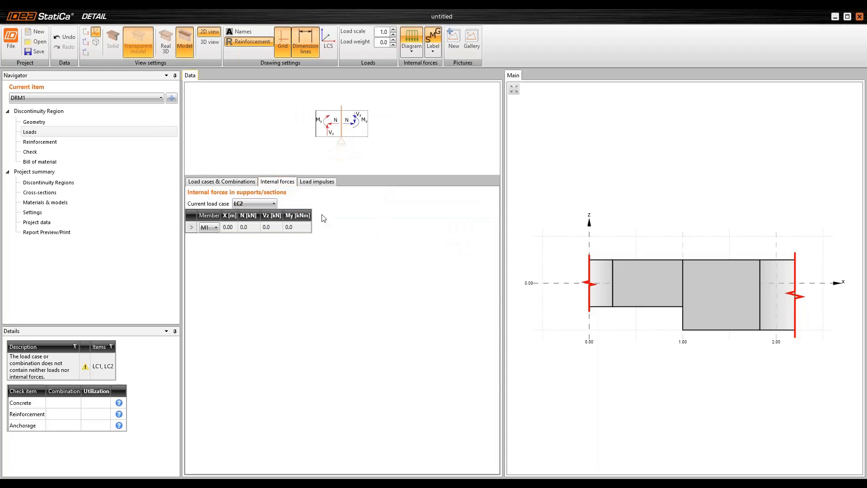
{"action": "left_click", "coordinate": [248, 205]}
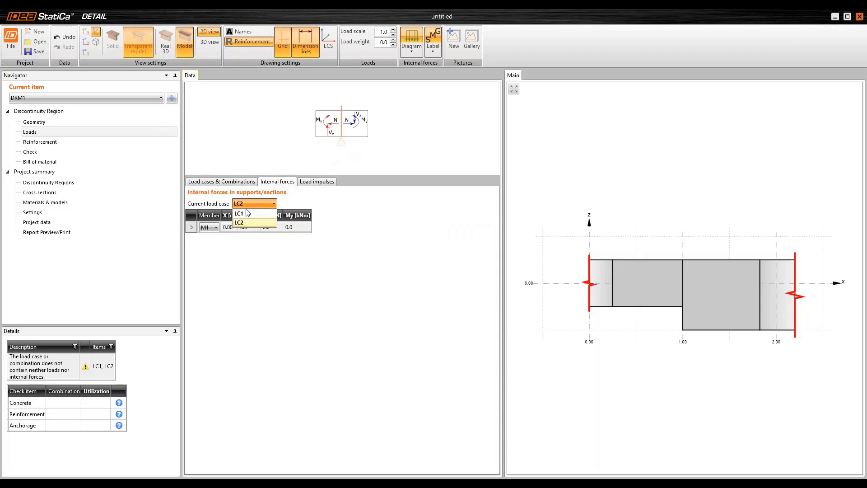
{"action": "left_click", "coordinate": [249, 214]}
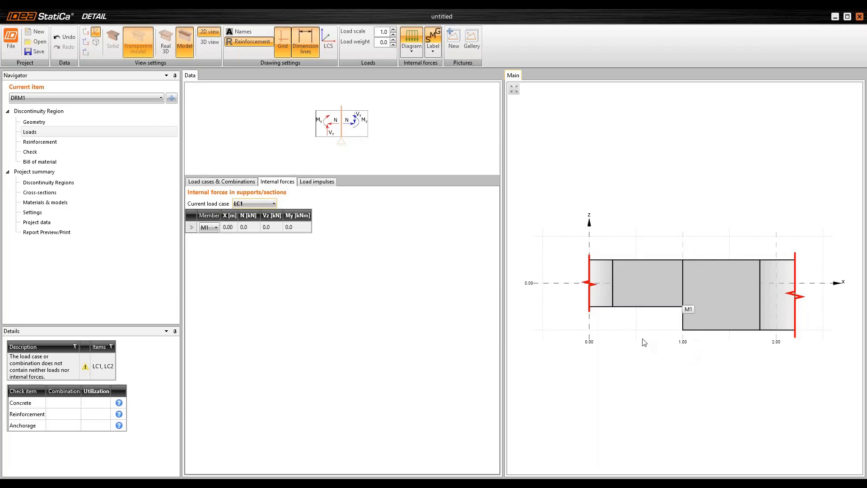
{"action": "left_click", "coordinate": [222, 231]}
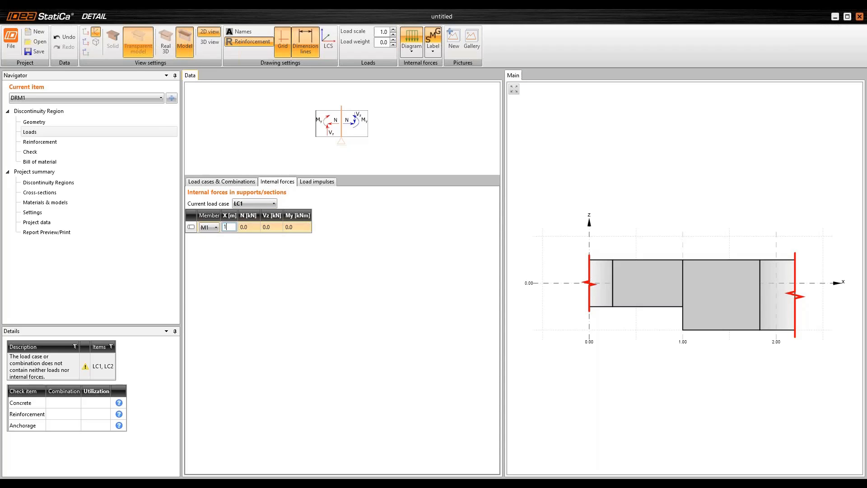
{"action": "key", "text": "Tab"}
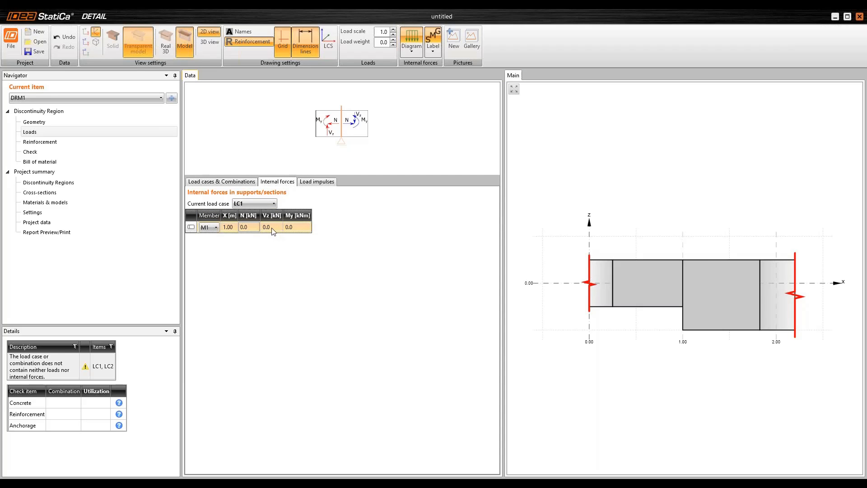
{"action": "left_click", "coordinate": [296, 227]}
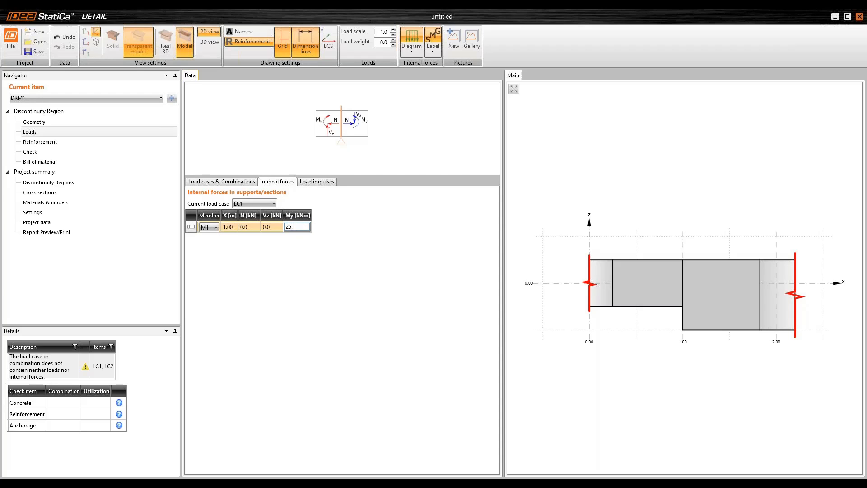
{"action": "key", "text": "Return"}
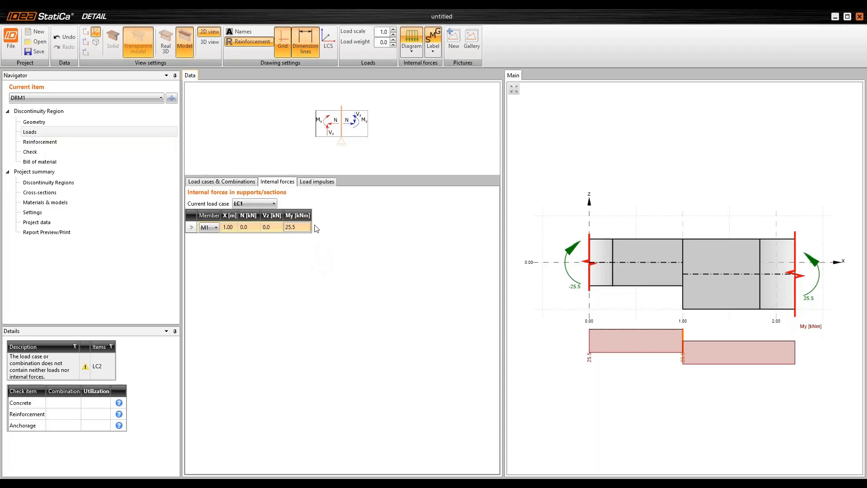
Add a line load impulse of -5 kN/m to LC1 along the whole top edge of member M1.
{"action": "left_click", "coordinate": [322, 185]}
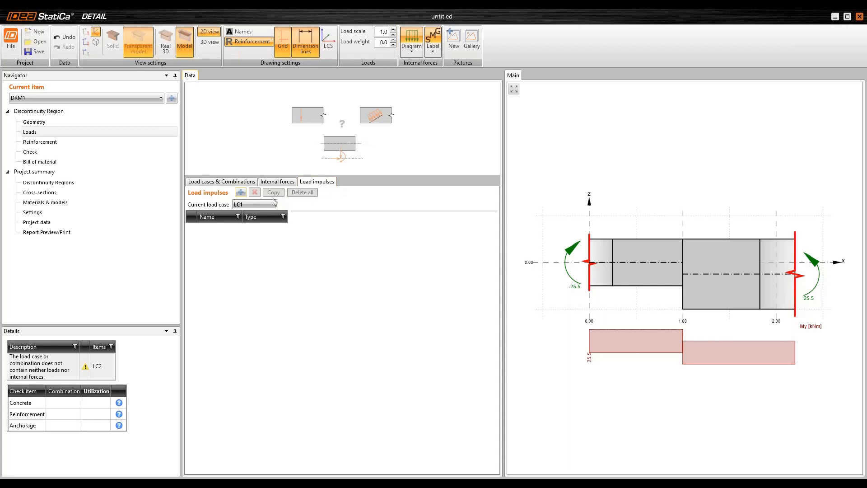
{"action": "left_click", "coordinate": [240, 193]}
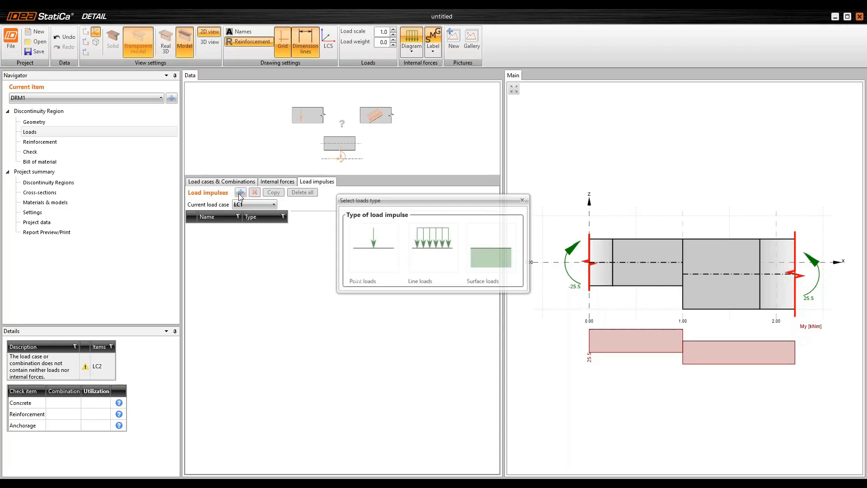
{"action": "left_click", "coordinate": [432, 244]}
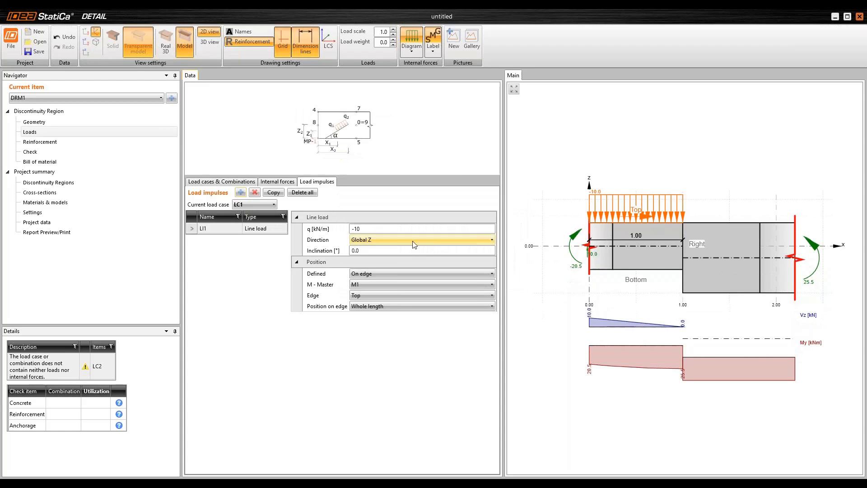
{"action": "left_click", "coordinate": [374, 229]}
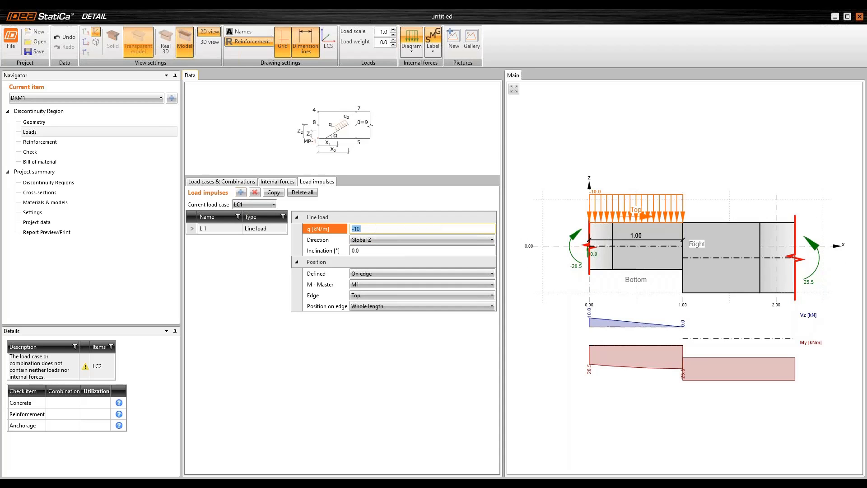
{"action": "type", "text": "-5"}
{"action": "key", "text": "Return"}
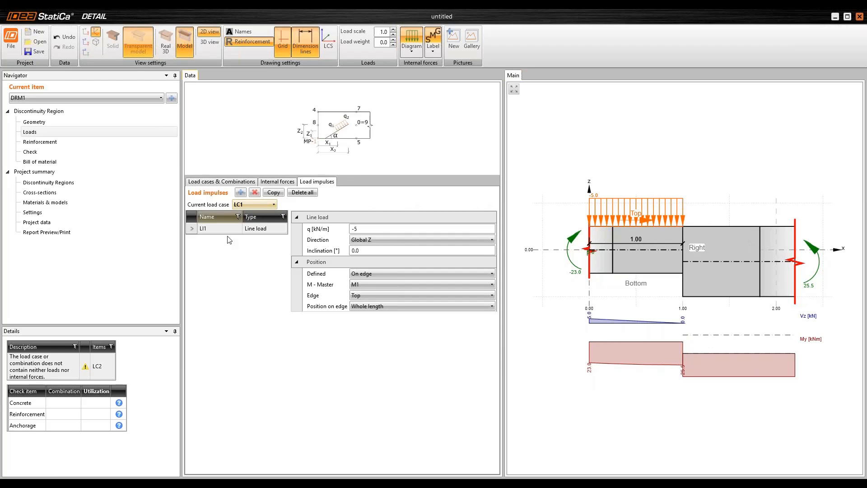
Copy LC1's line load and assign the copy to master member M2.
{"action": "left_click", "coordinate": [274, 192]}
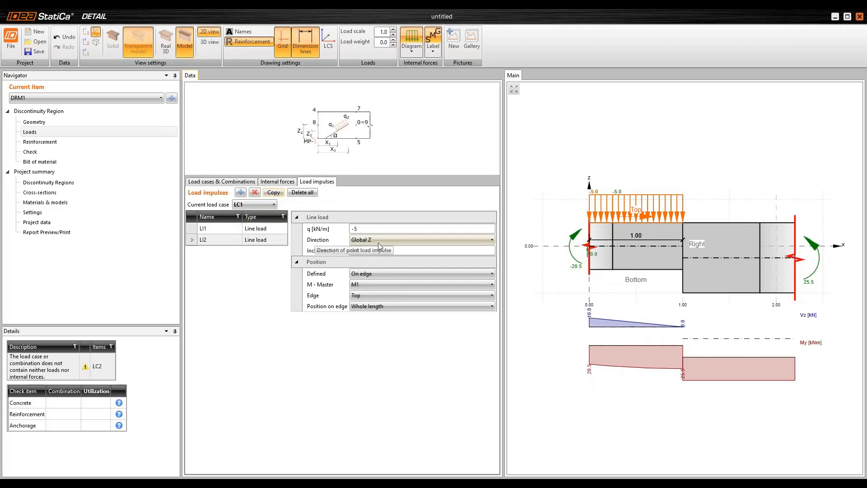
{"action": "left_click", "coordinate": [367, 286]}
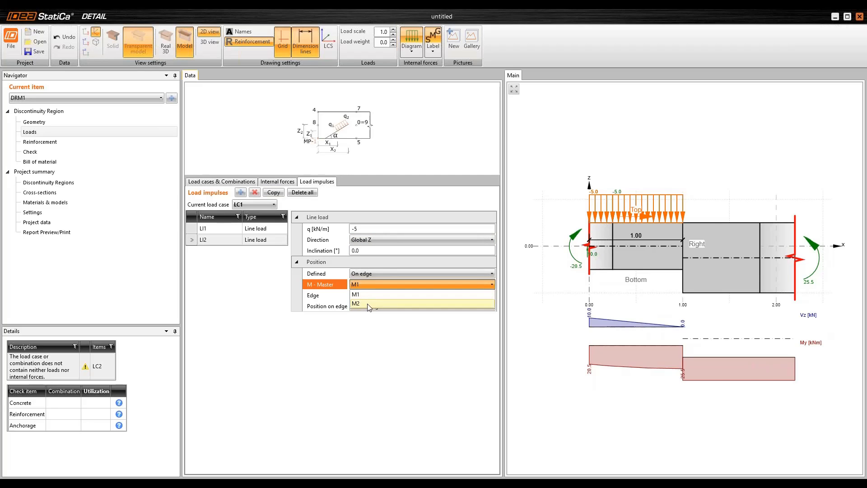
{"action": "left_click", "coordinate": [368, 304]}
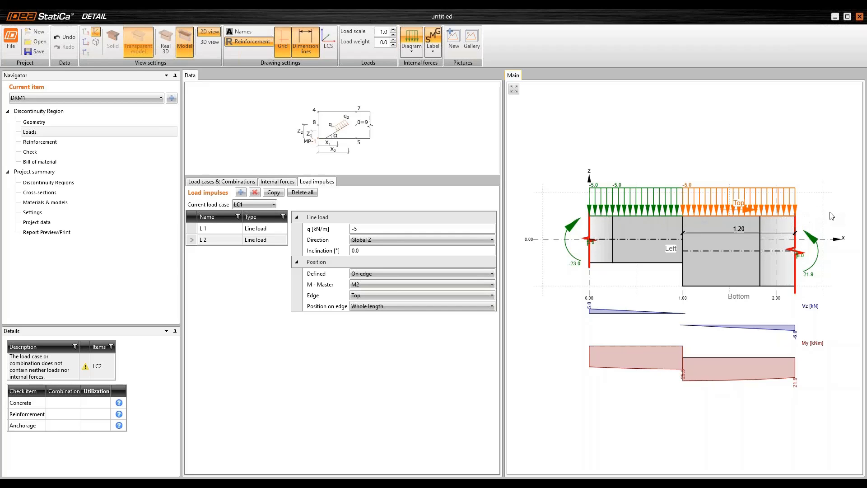
For load case LC2, define internal forces on member M1 at X = 1.00 m with a bending moment My of 36 kNm.
{"action": "left_click", "coordinate": [272, 183]}
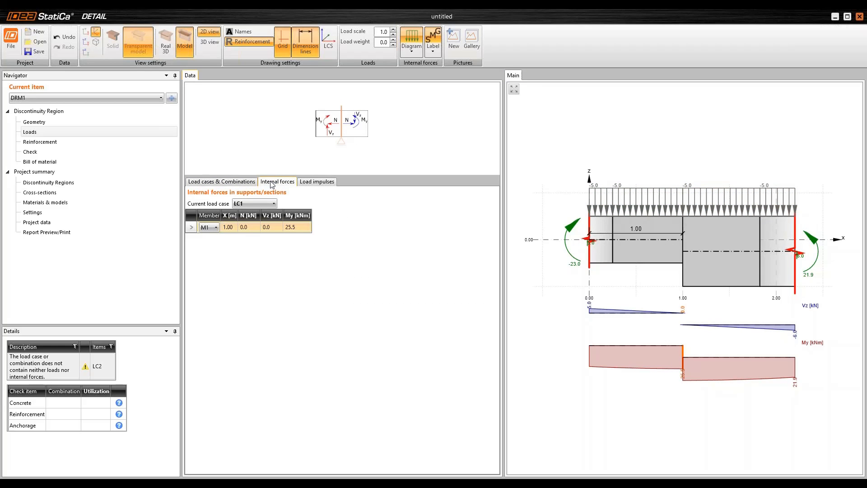
{"action": "left_click", "coordinate": [249, 204]}
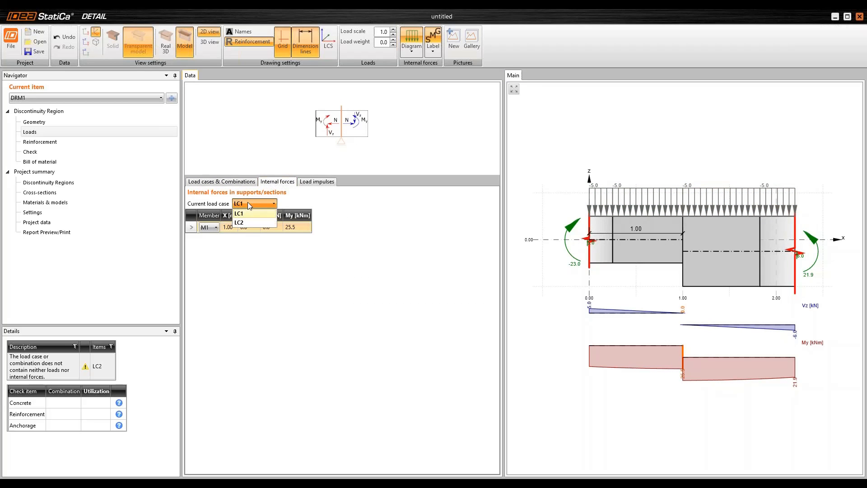
{"action": "left_click", "coordinate": [250, 225]}
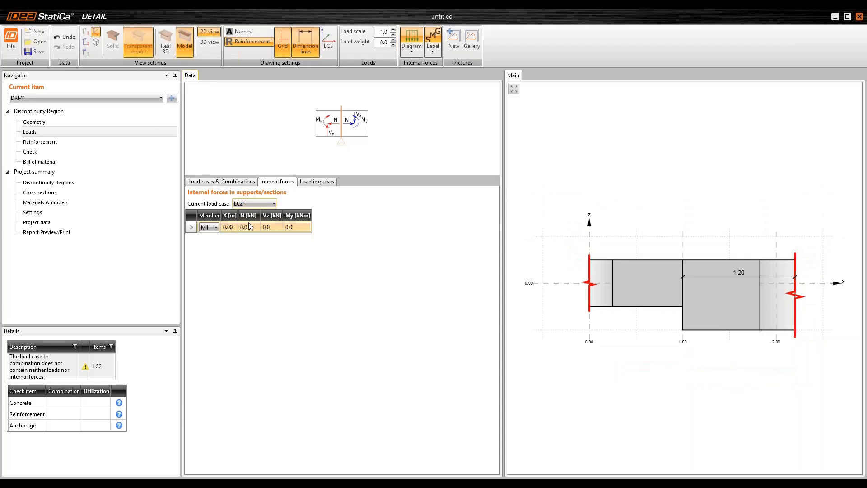
{"action": "left_click", "coordinate": [228, 227]}
{"action": "key", "text": "Tab"}
{"action": "key", "text": "Tab"}
{"action": "key", "text": "Tab"}
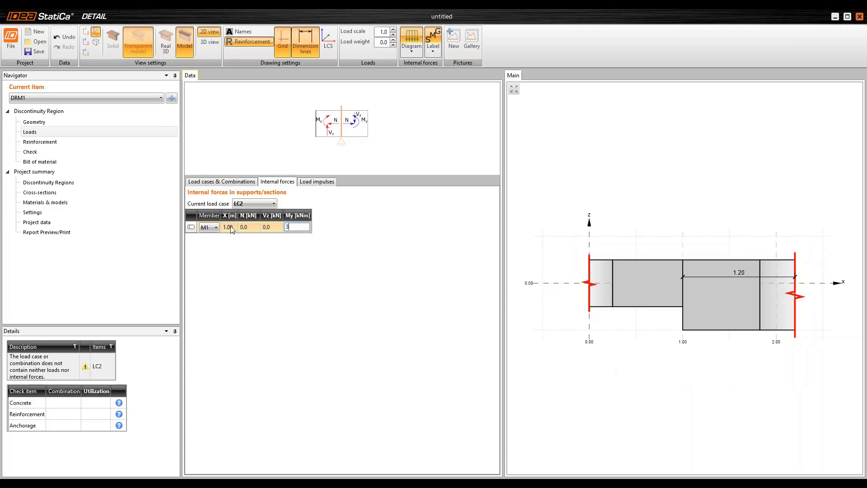
{"action": "key", "text": "Return"}
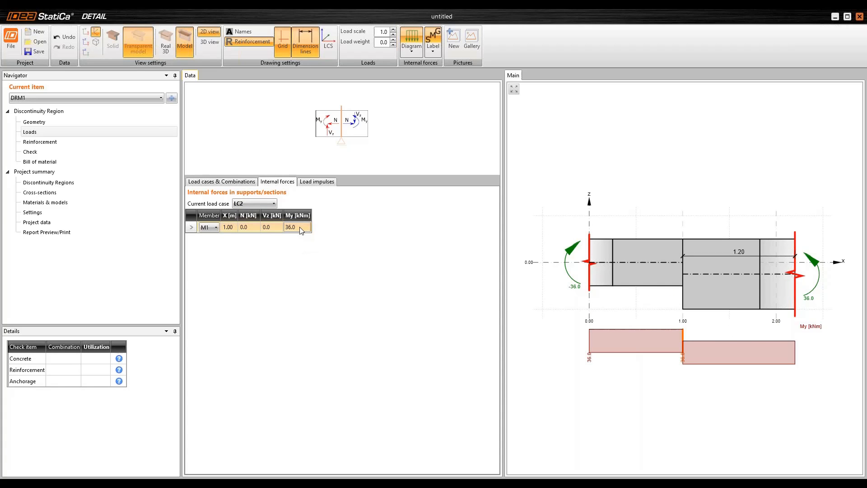
Add a line load impulse of -8 kN/m to LC2 along the whole top edge of member M2.
{"action": "left_click", "coordinate": [314, 183]}
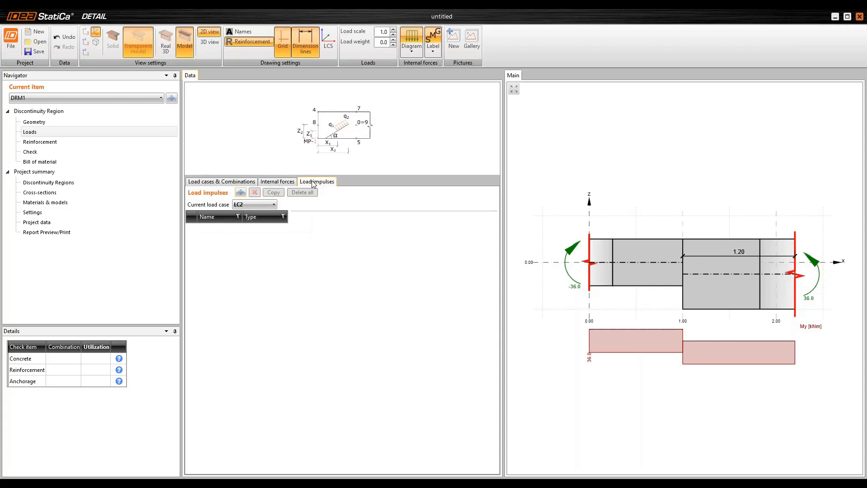
{"action": "left_click", "coordinate": [241, 192]}
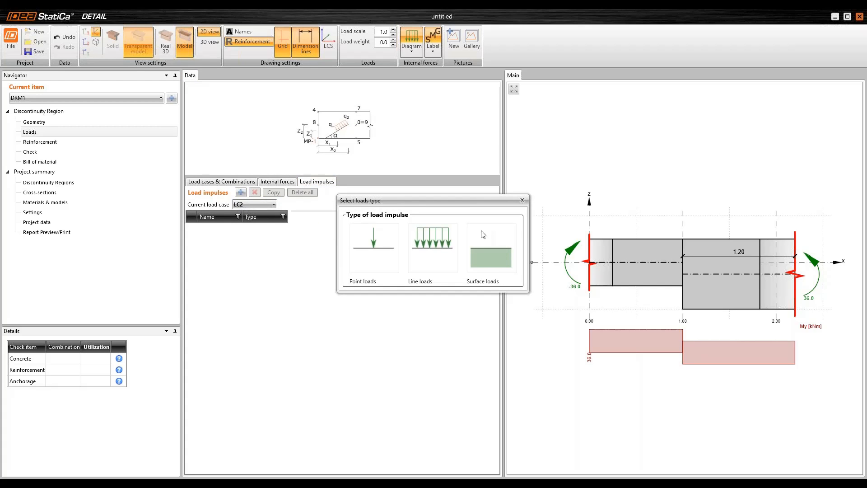
{"action": "left_click", "coordinate": [427, 256]}
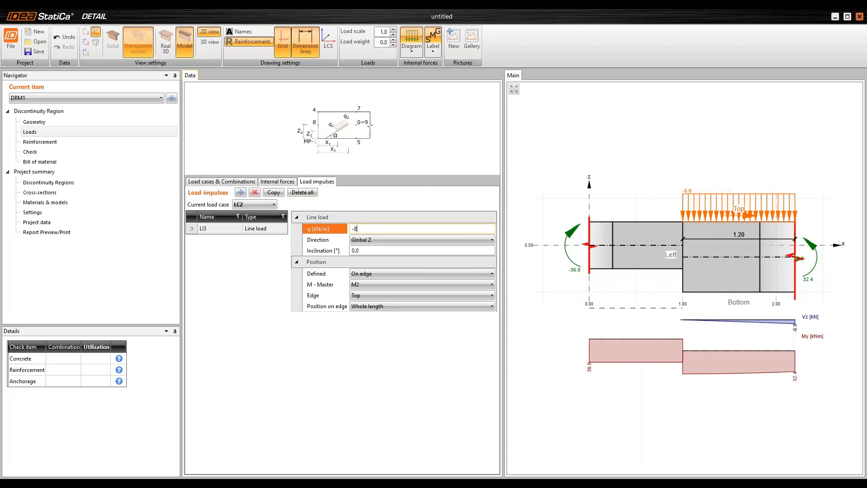
{"action": "key", "text": "Tab"}
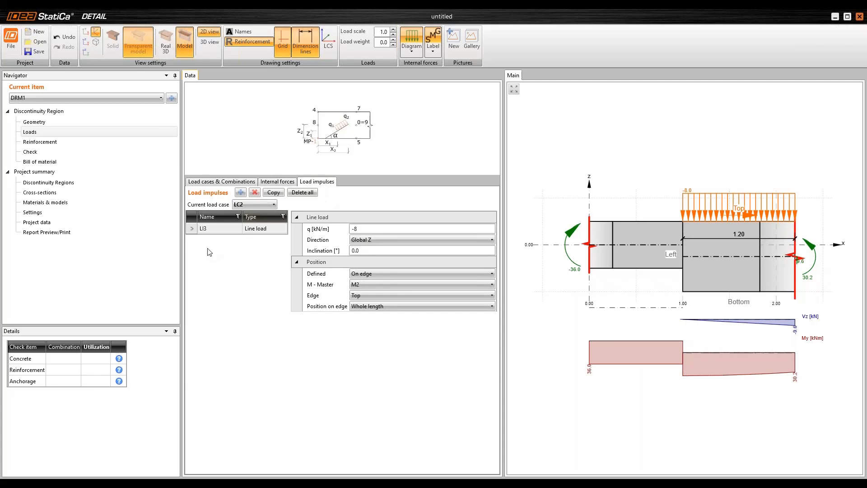
Copy LC2's line load and assign the copy to master member M1.
{"action": "left_click", "coordinate": [201, 229]}
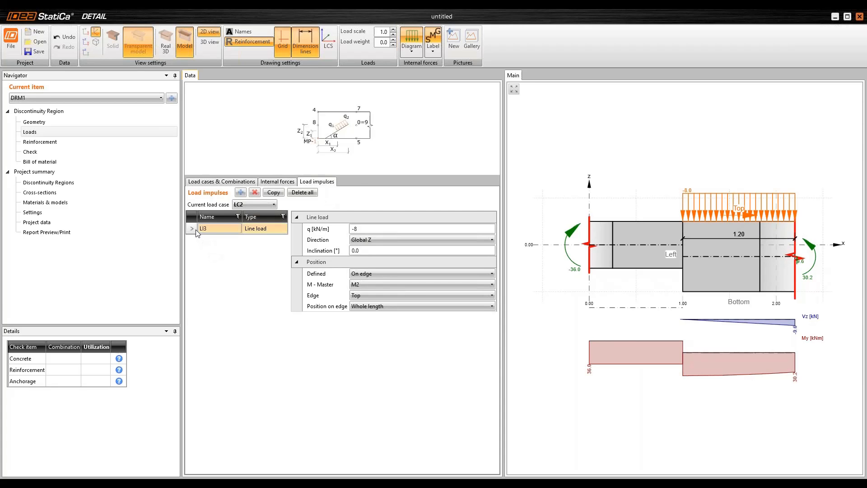
{"action": "left_click", "coordinate": [274, 193]}
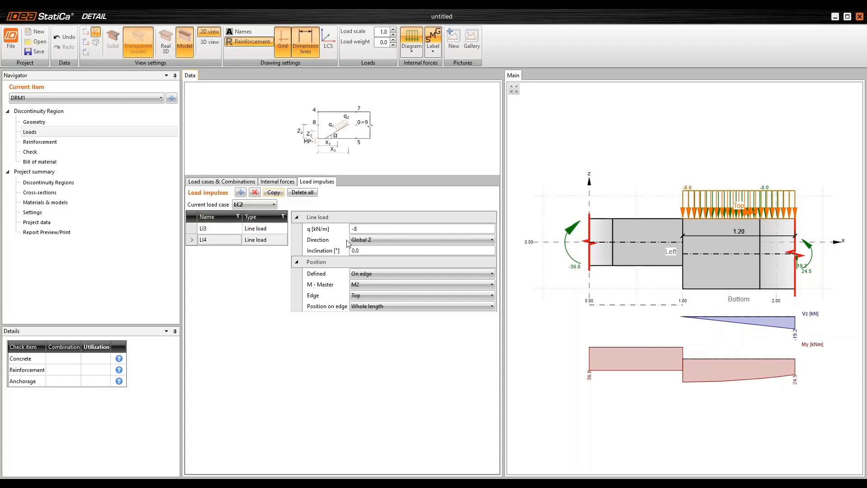
{"action": "left_click", "coordinate": [365, 284]}
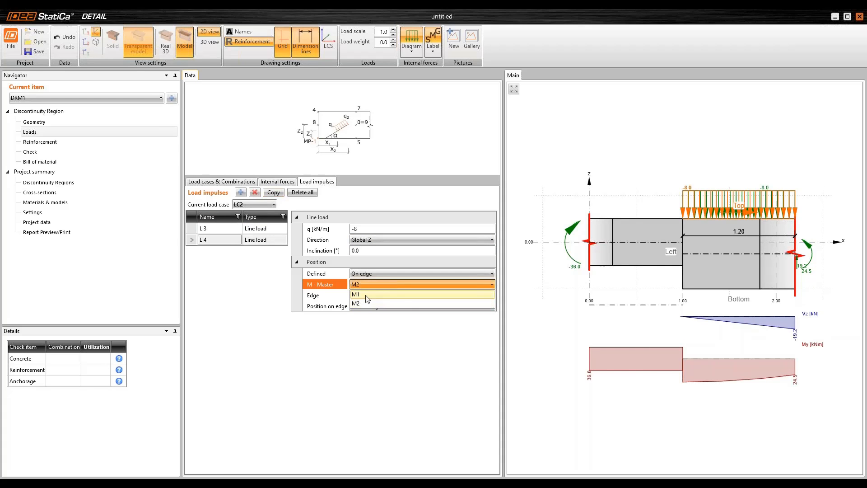
{"action": "left_click", "coordinate": [367, 296]}
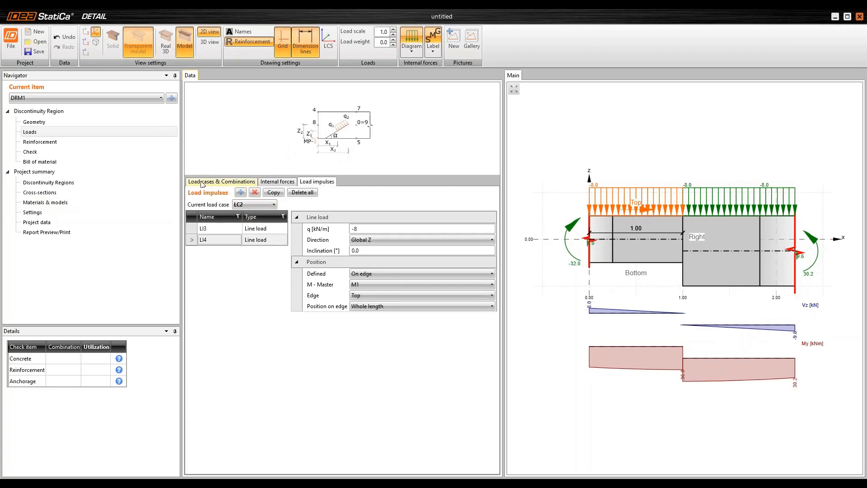
Add three load combinations, each using the rule LC1+LC2.
{"action": "left_click", "coordinate": [210, 183]}
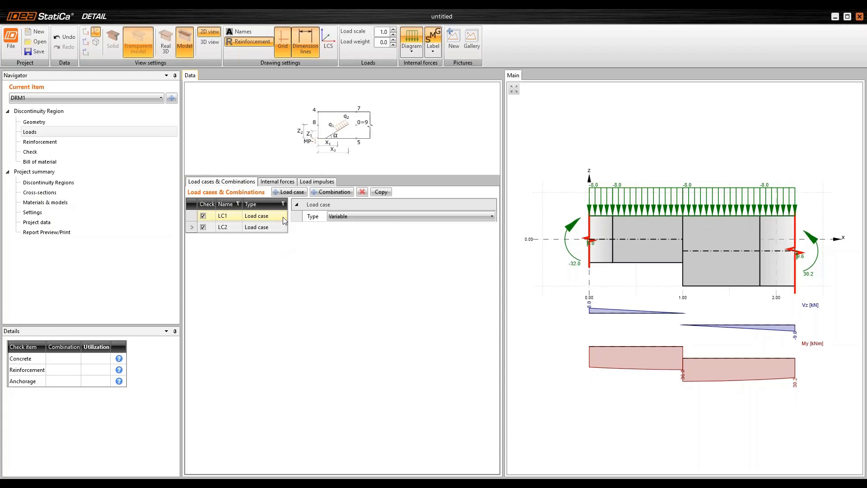
{"action": "left_click", "coordinate": [334, 193]}
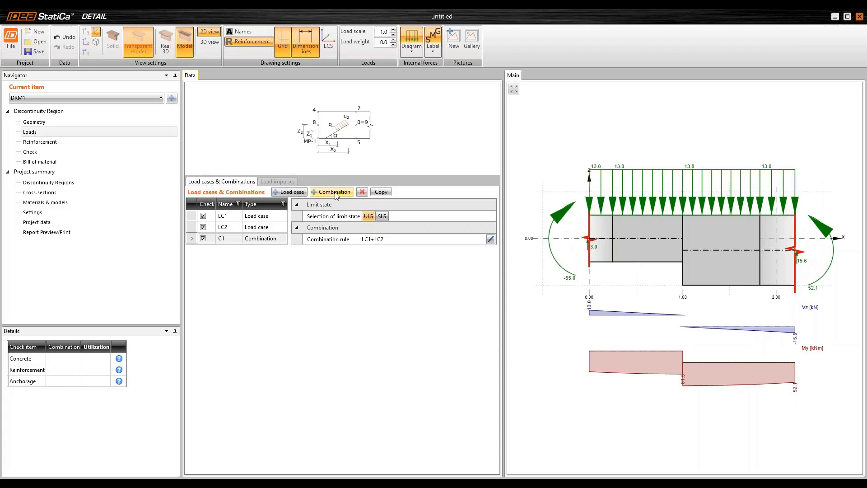
{"action": "left_click", "coordinate": [336, 193]}
{"action": "left_click", "coordinate": [335, 193]}
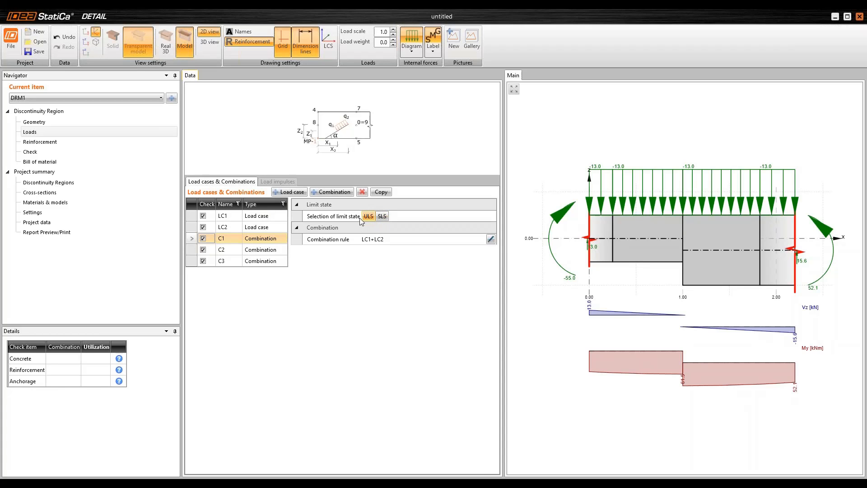
Switch the limit state of combinations C2 and C3 to SLS with the Characteristics type.
{"action": "left_click", "coordinate": [188, 251]}
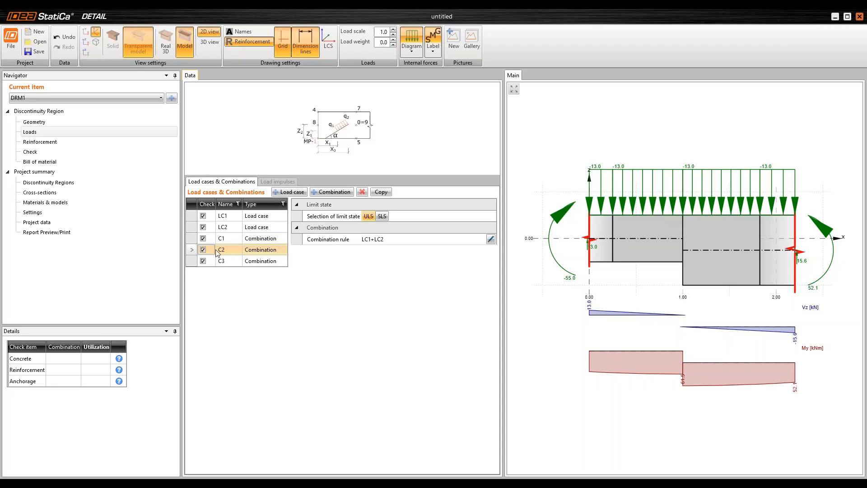
{"action": "left_click", "coordinate": [383, 217]}
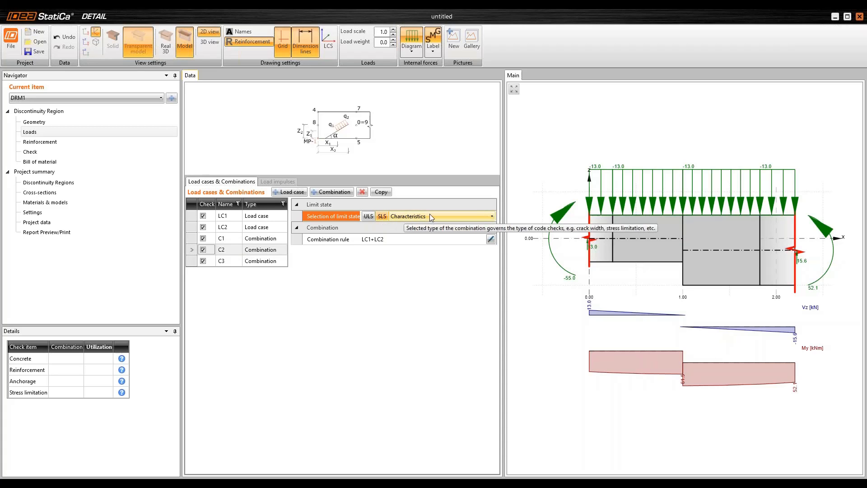
{"action": "left_click", "coordinate": [190, 264]}
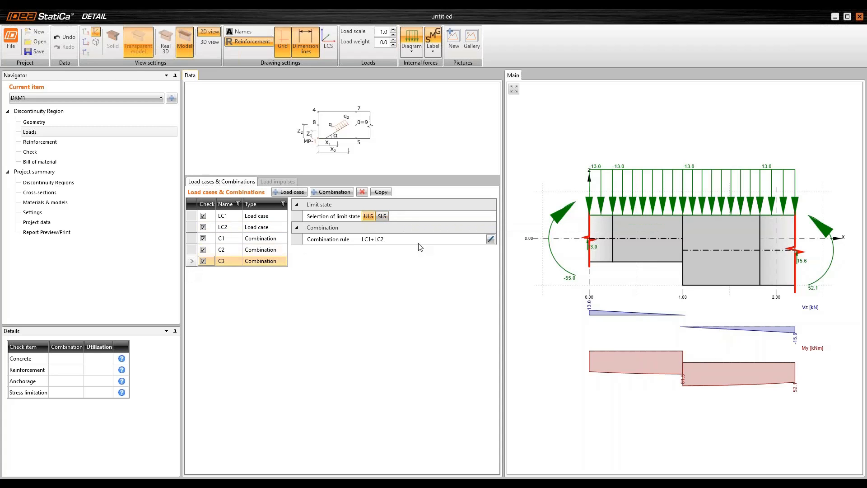
{"action": "left_click", "coordinate": [381, 217]}
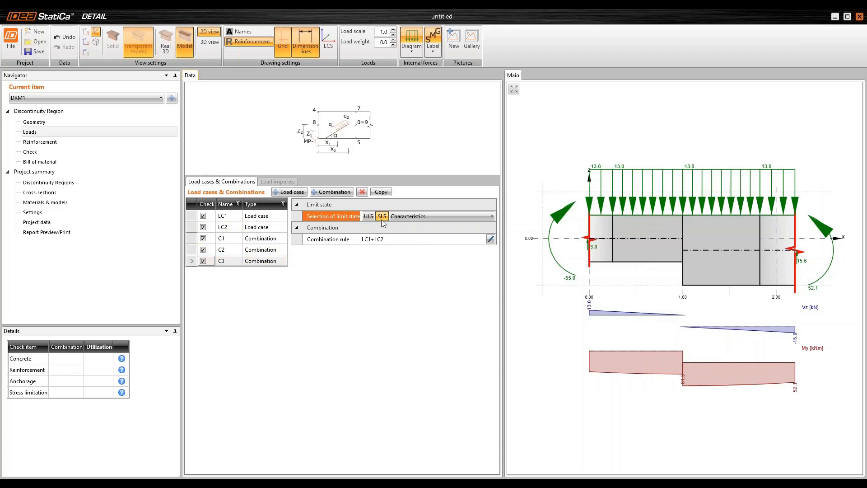
Set the SLS type of combination C3 to Quasi-permanent and compare it with combination C2.
{"action": "left_click", "coordinate": [411, 216]}
{"action": "left_click", "coordinate": [413, 235]}
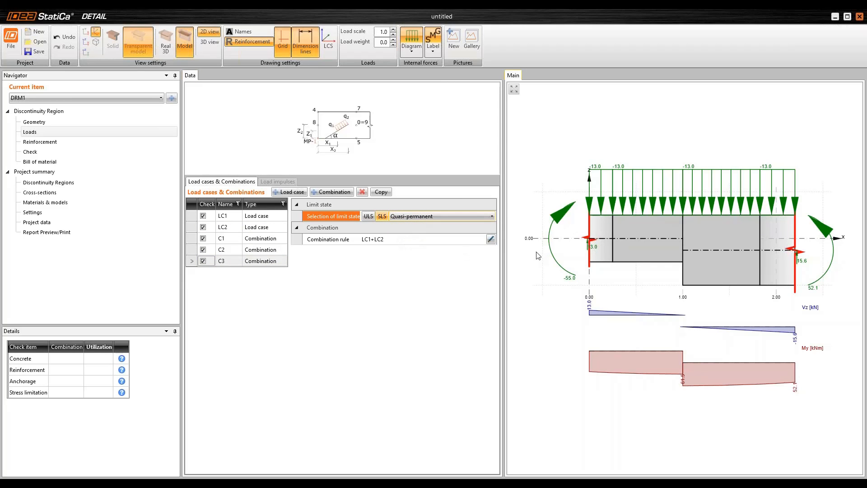
{"action": "left_click", "coordinate": [191, 253]}
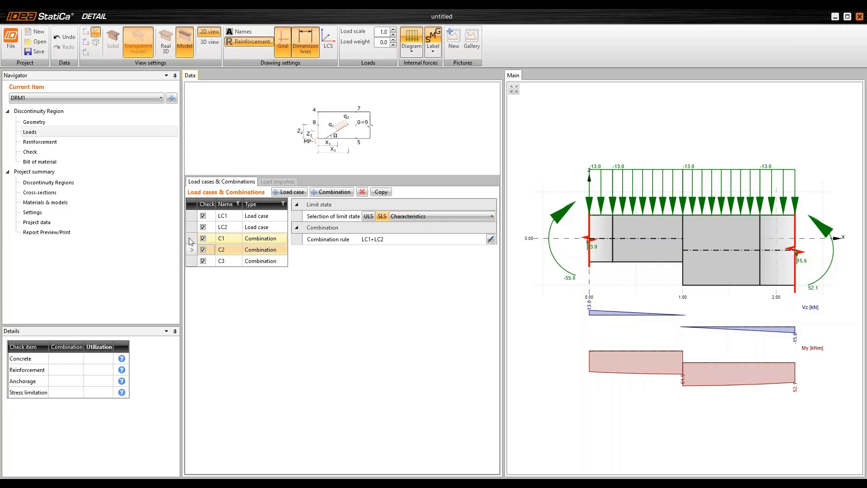
{"action": "left_click", "coordinate": [190, 261]}
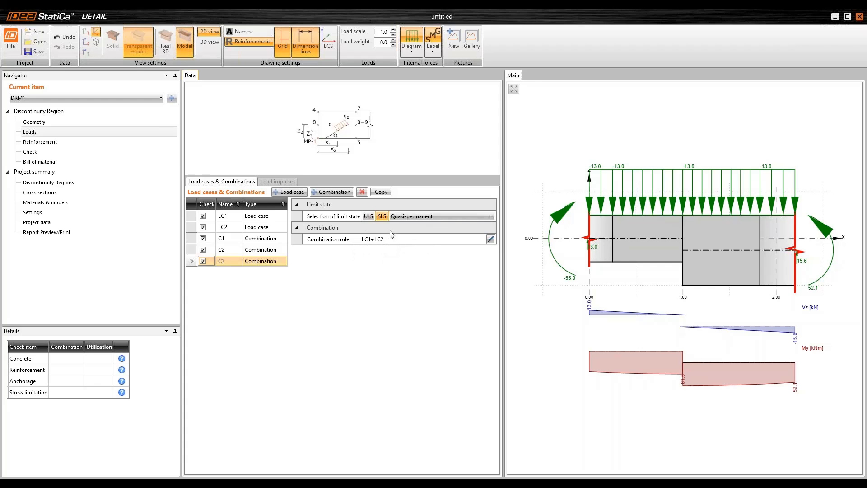
Edit the combination factors and give combination C1 the partial factors 1.35 for LC1 and 1.5 for LC2.
{"action": "left_click", "coordinate": [491, 240]}
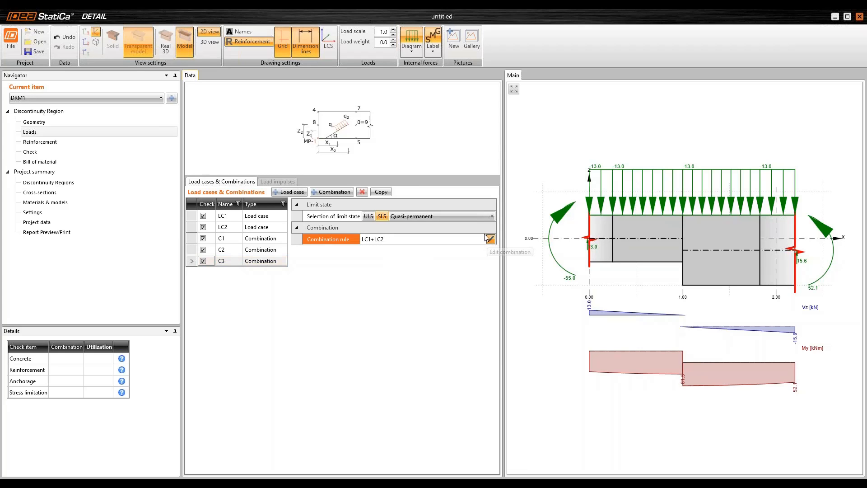
{"action": "left_click", "coordinate": [487, 238]}
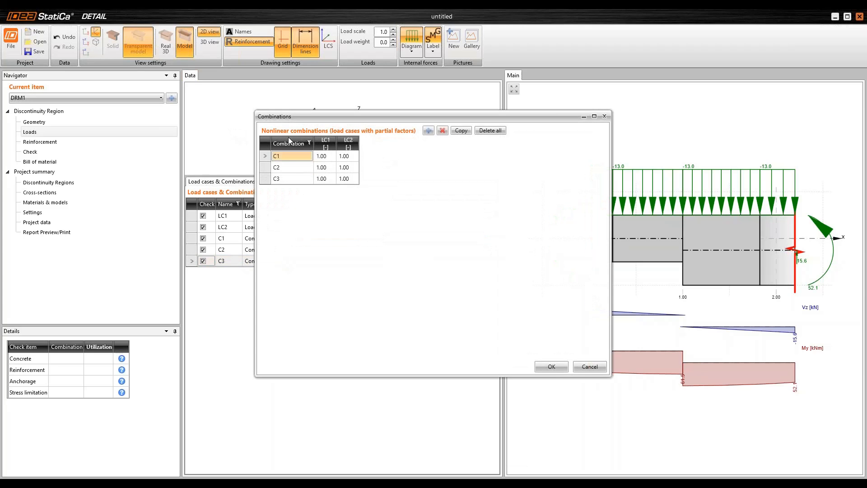
{"action": "left_click_drag", "start_coordinate": [352, 116], "coordinate": [331, 143]}
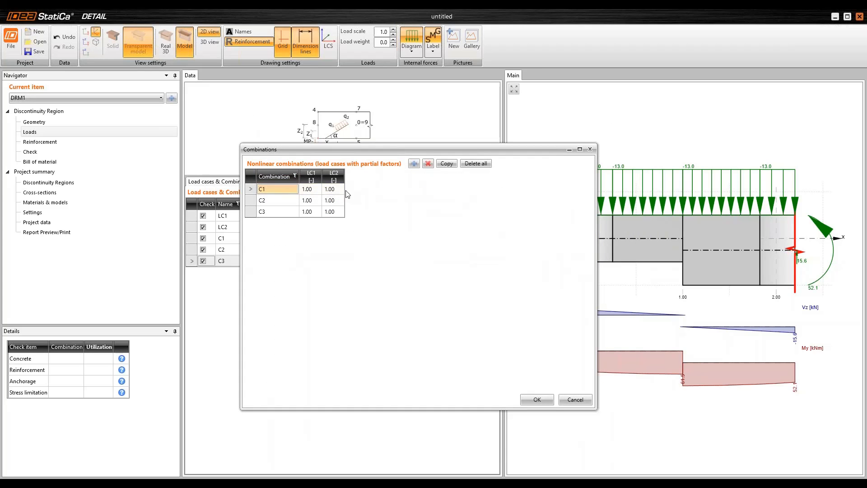
{"action": "left_click", "coordinate": [311, 190]}
{"action": "type", "text": "1,35"}
{"action": "key", "text": "Tab"}
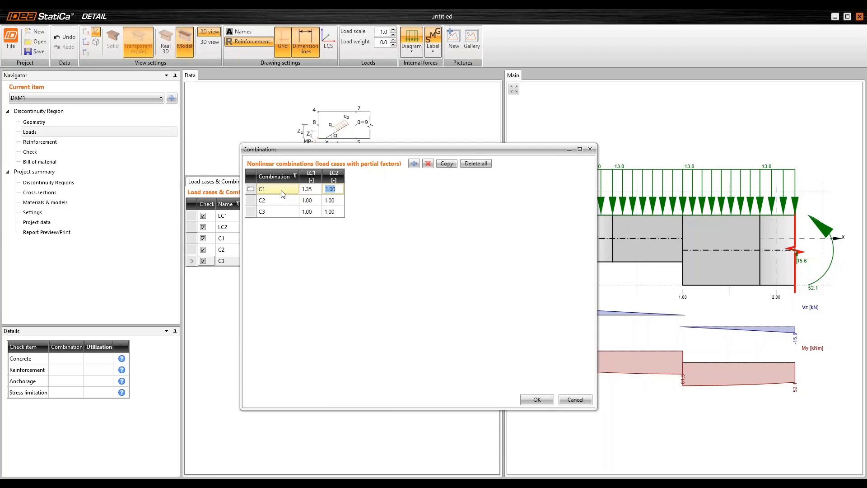
{"action": "type", "text": "1.5"}
{"action": "key", "text": "Return"}
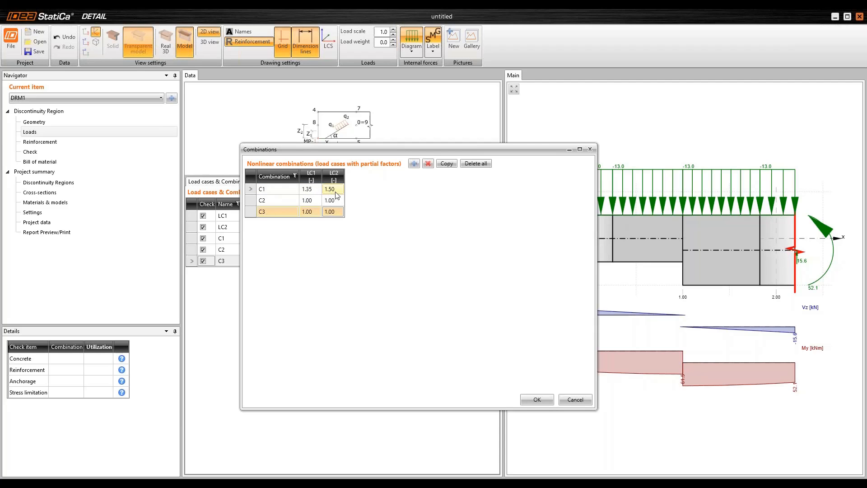
Set combination C3's factor for LC2 to 0.5 and accept the combination factors.
{"action": "left_click", "coordinate": [249, 201]}
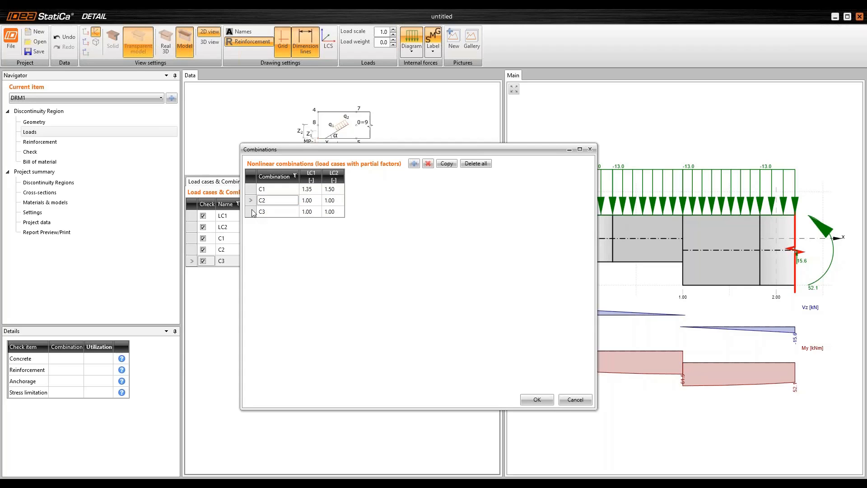
{"action": "left_click", "coordinate": [309, 202]}
{"action": "left_click", "coordinate": [332, 201]}
{"action": "left_click", "coordinate": [253, 213]}
{"action": "left_click", "coordinate": [315, 213]}
{"action": "left_click", "coordinate": [337, 213]}
{"action": "type", "text": "0,5"}
{"action": "key", "text": "Return"}
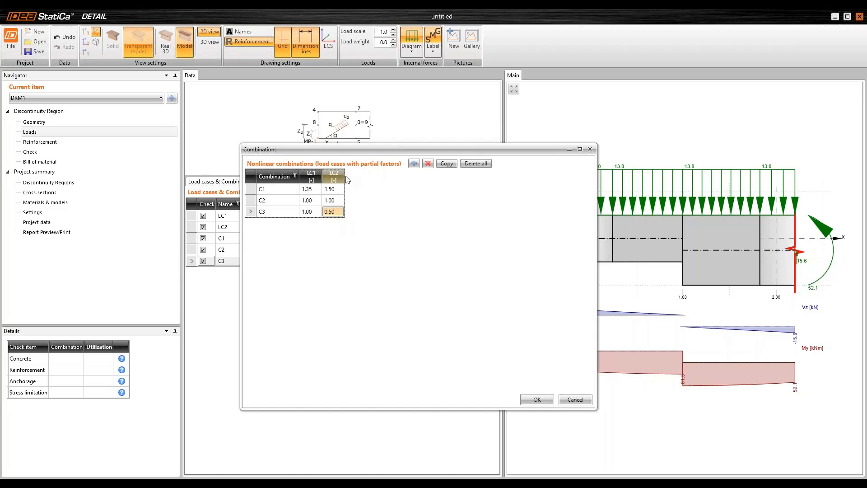
{"action": "left_click", "coordinate": [537, 400]}
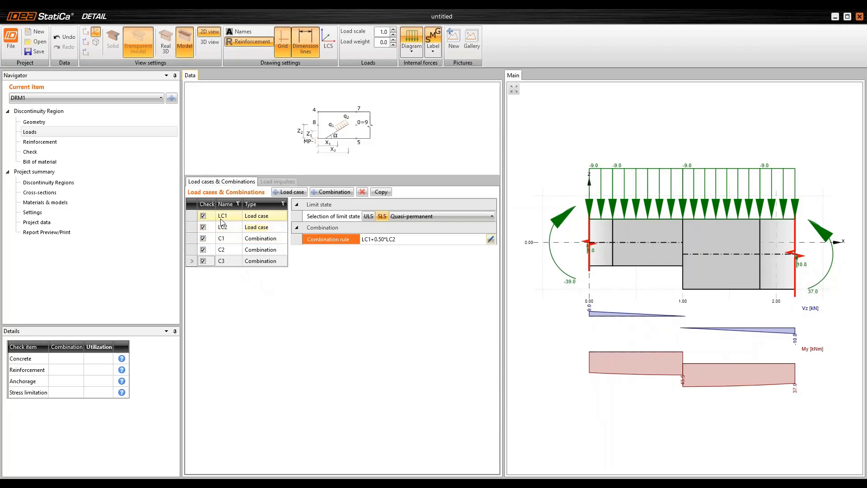
Exclude load cases LC1 and LC2 from the check and review combinations C2 and C1.
{"action": "left_click", "coordinate": [202, 217]}
{"action": "left_click", "coordinate": [203, 228]}
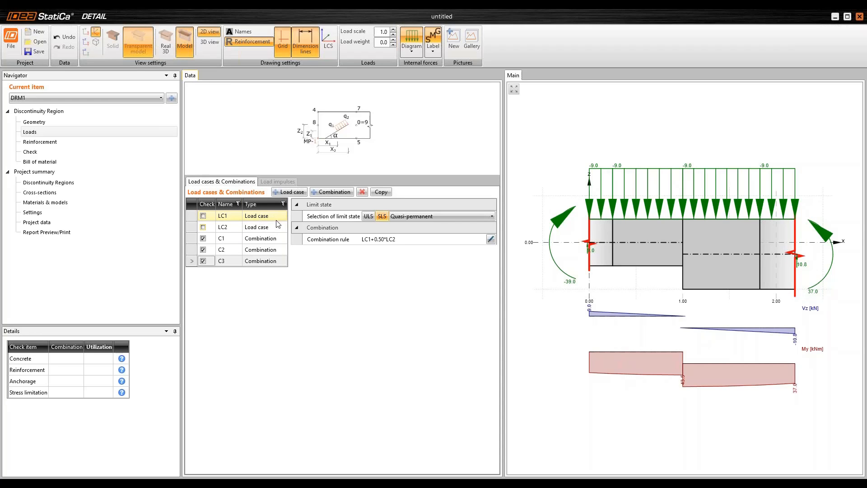
{"action": "left_click", "coordinate": [192, 249]}
{"action": "left_click", "coordinate": [192, 239]}
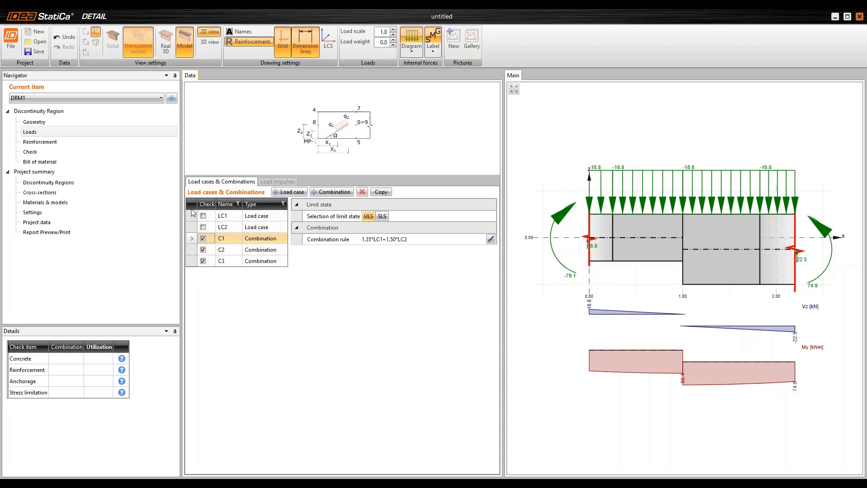
Run topology optimization for combination C1 in the reinforcement design tools and set the effective volume to 0.40.
{"action": "left_click", "coordinate": [43, 143]}
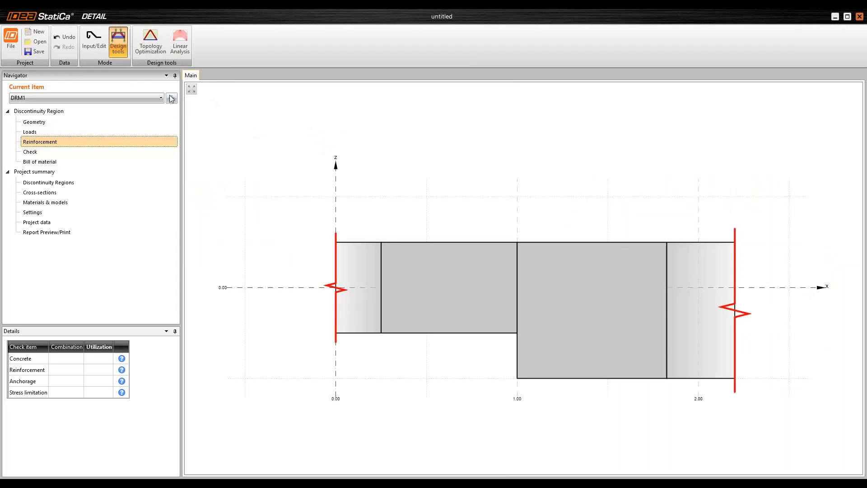
{"action": "left_click", "coordinate": [154, 45]}
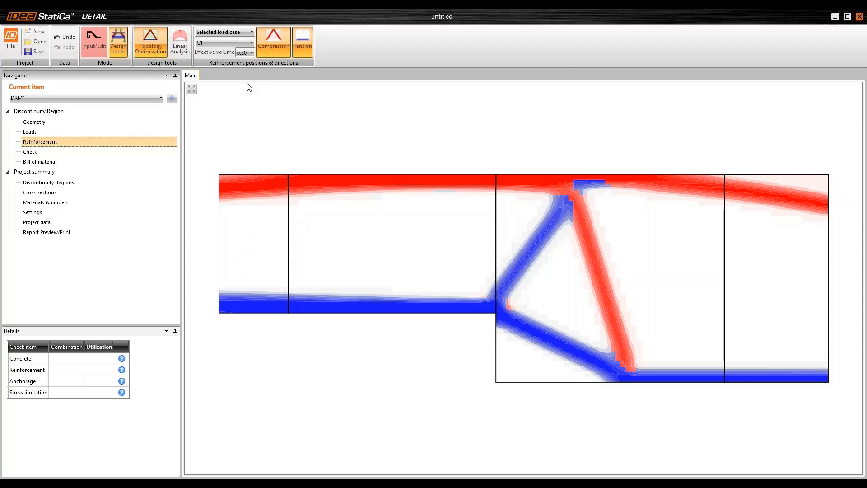
{"action": "left_click", "coordinate": [249, 52]}
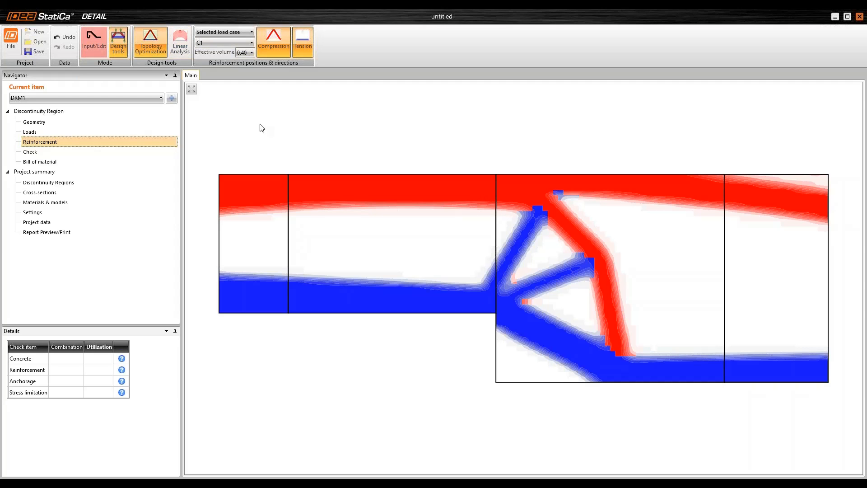
Return to reinforcement input, examine the topology optimization overlay around the beam step, and hide it.
{"action": "left_click", "coordinate": [96, 44]}
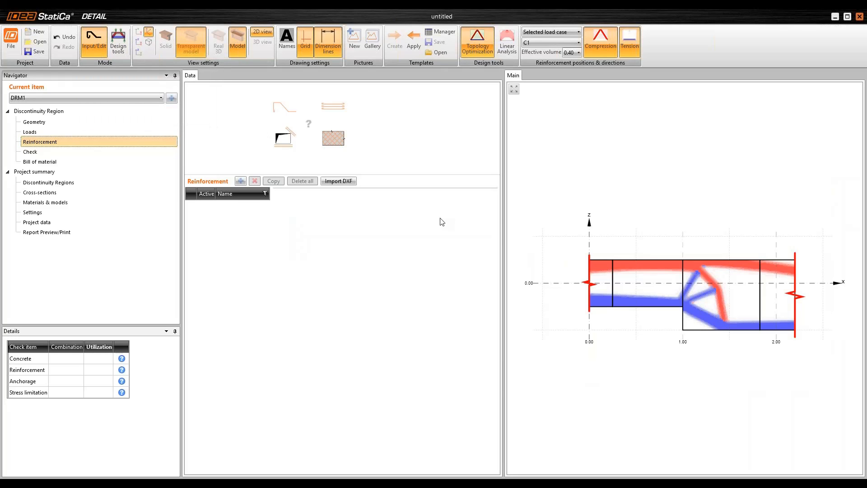
{"action": "scroll", "coordinate": [720, 286], "scroll_direction": "up", "scroll_amount": 2}
{"action": "scroll", "coordinate": [720, 286], "scroll_direction": "up", "scroll_amount": 1}
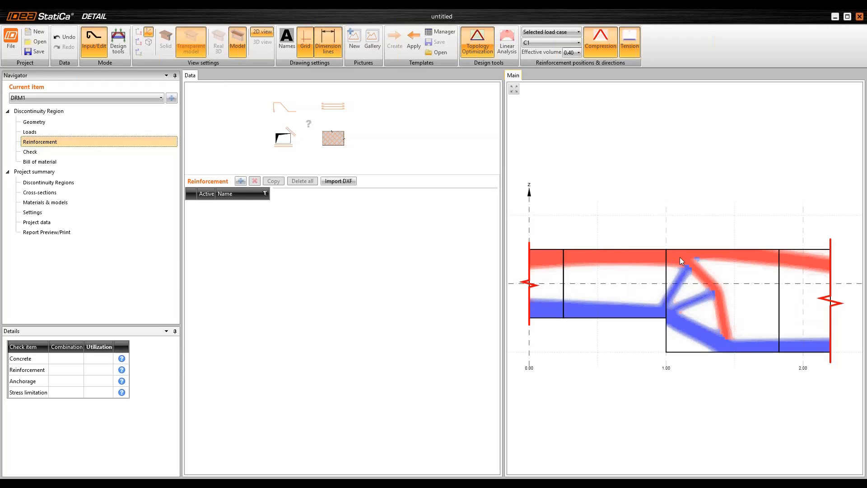
{"action": "left_click", "coordinate": [477, 38]}
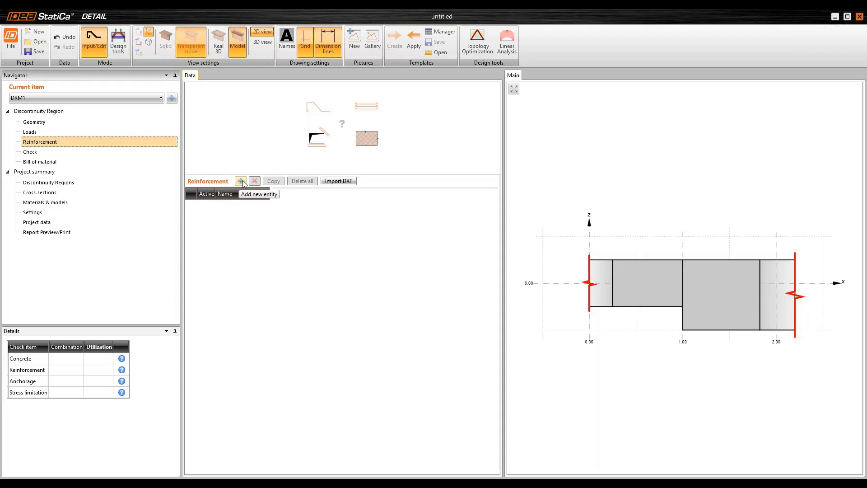
Add a group of reinforcement bars along the bottom edge of member M1 and set the bar diameter to 14 mm.
{"action": "left_click", "coordinate": [241, 181]}
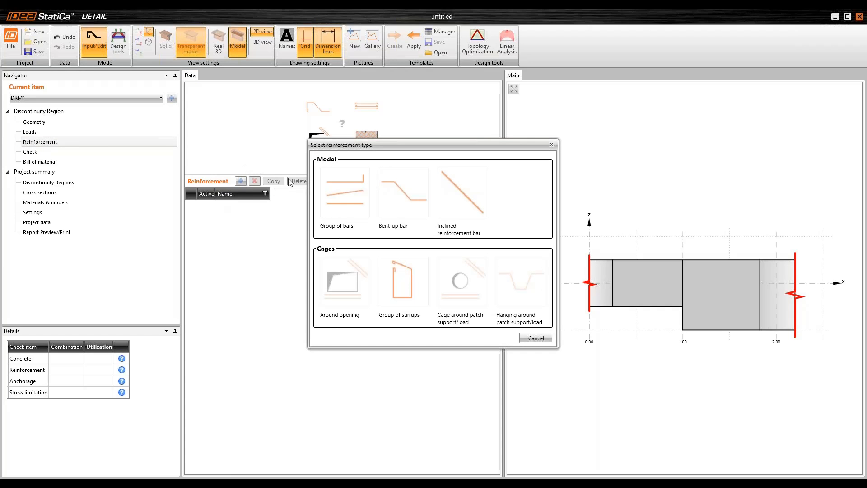
{"action": "left_click", "coordinate": [335, 193]}
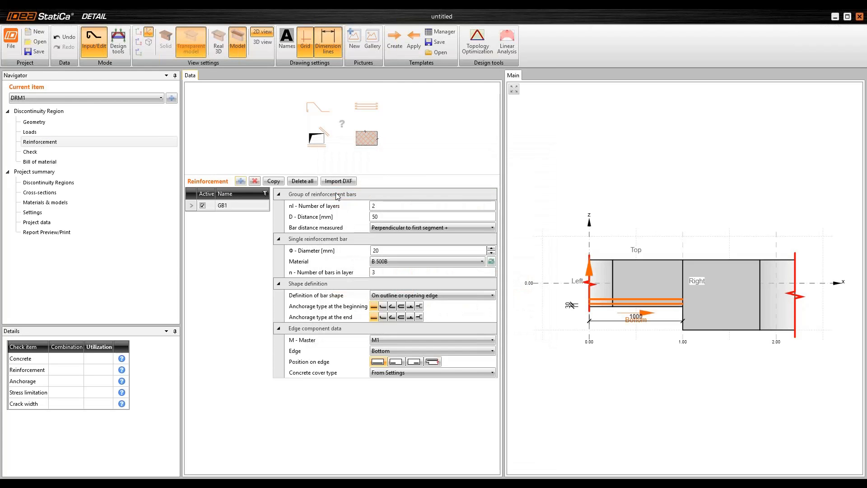
{"action": "scroll", "coordinate": [564, 293], "scroll_direction": "up", "scroll_amount": 2}
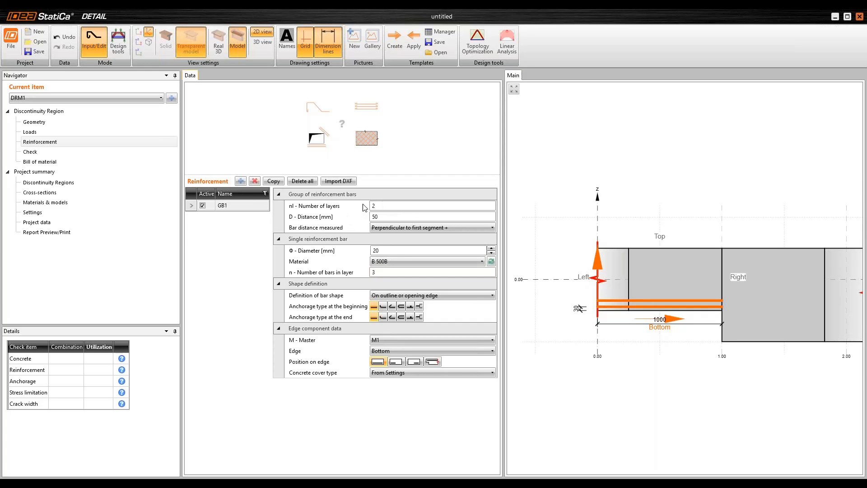
{"action": "left_click", "coordinate": [379, 206]}
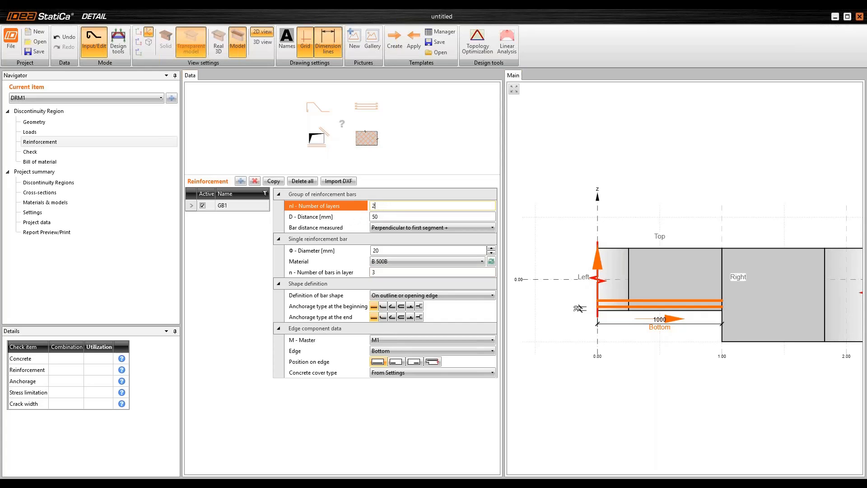
{"action": "left_click", "coordinate": [352, 218]}
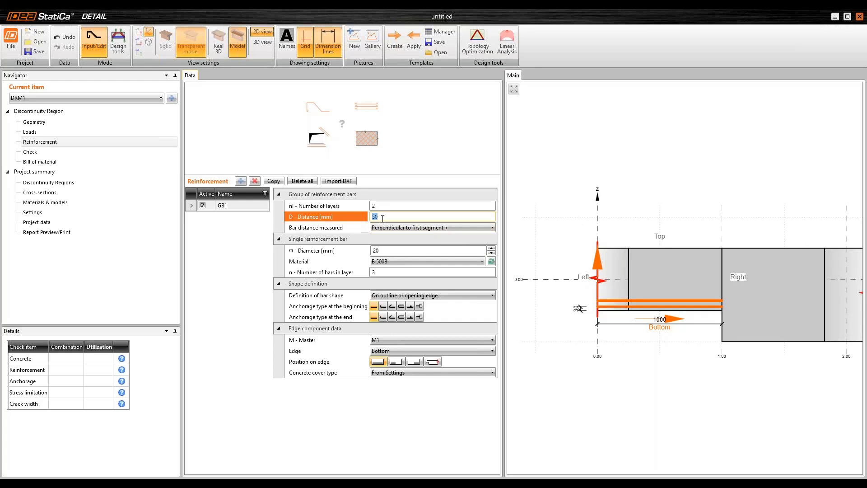
{"action": "left_click", "coordinate": [375, 248]}
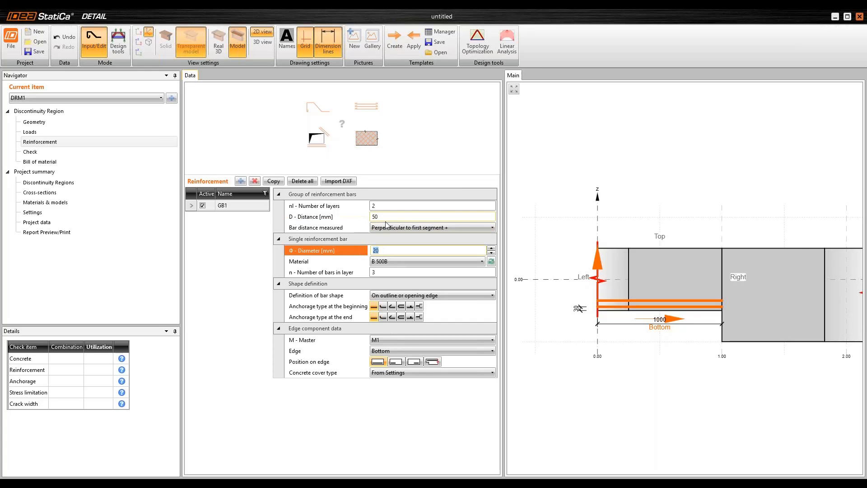
{"action": "type", "text": "14"}
{"action": "left_click", "coordinate": [393, 272]}
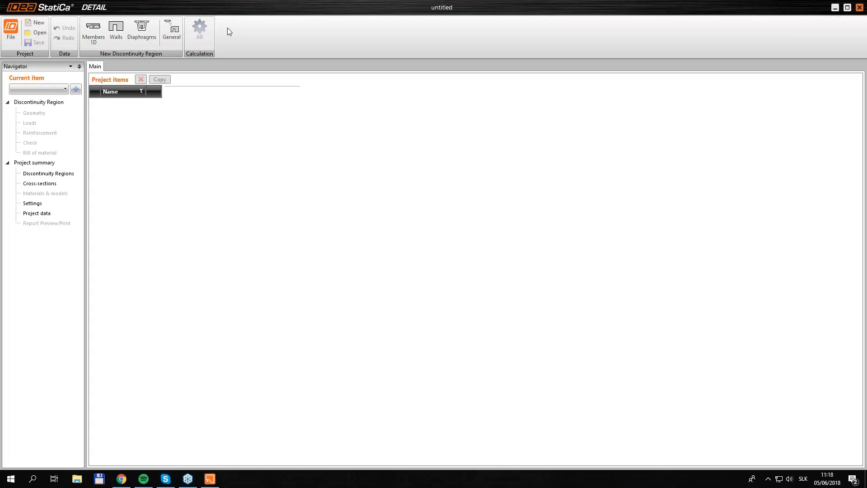
Start a new project and set the concrete grade to C40/50 for the new discontinuity region.
{"action": "left_click", "coordinate": [36, 22]}
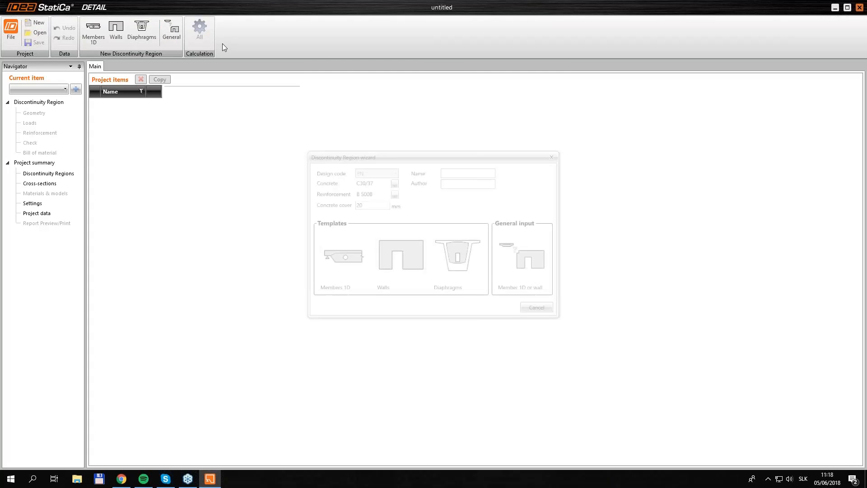
{"action": "left_click_drag", "start_coordinate": [407, 152], "coordinate": [215, 107]}
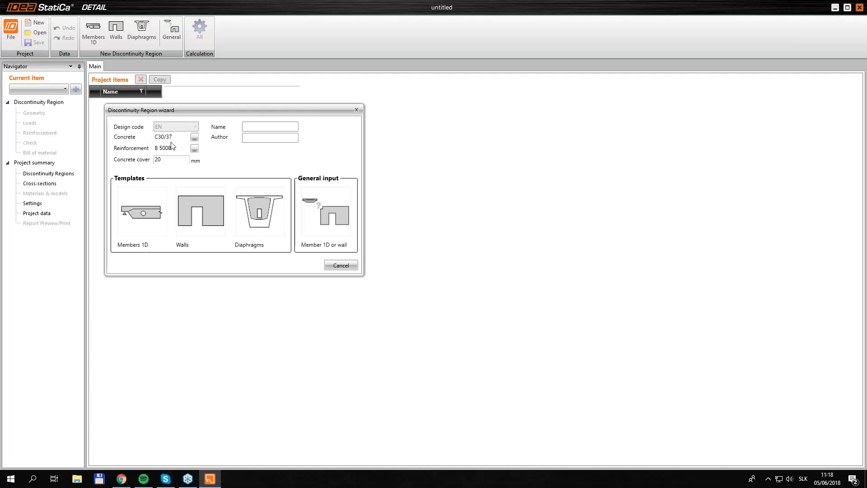
{"action": "left_click_drag", "start_coordinate": [206, 107], "coordinate": [235, 110]}
{"action": "left_click", "coordinate": [224, 140]}
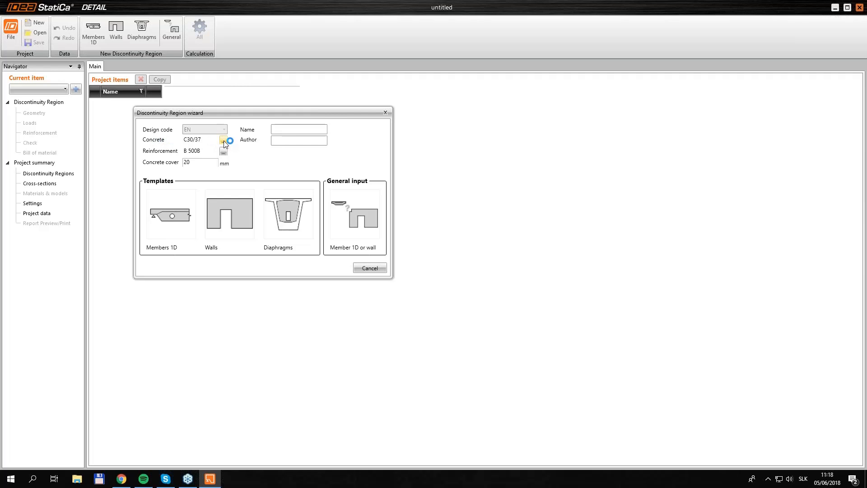
{"action": "left_click", "coordinate": [264, 121]}
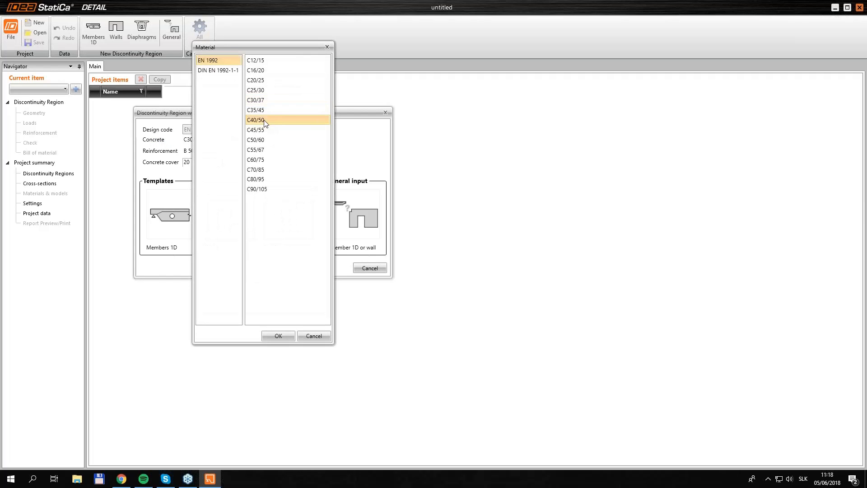
{"action": "left_click", "coordinate": [278, 336]}
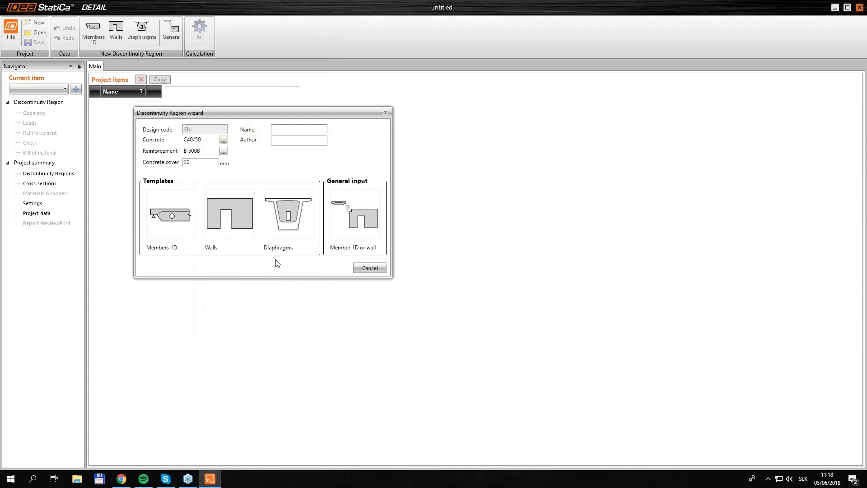
Create a 1D member region from the End support template and inspect the member's cross-section drawings.
{"action": "left_click", "coordinate": [172, 212]}
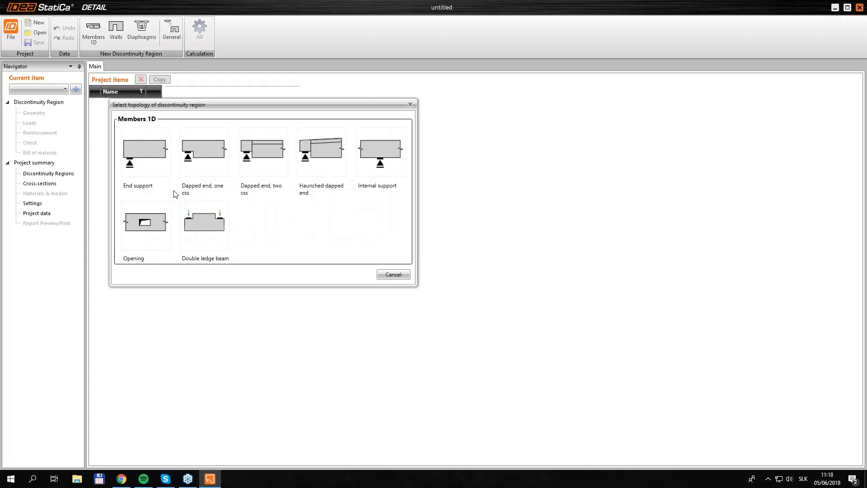
{"action": "left_click", "coordinate": [147, 152]}
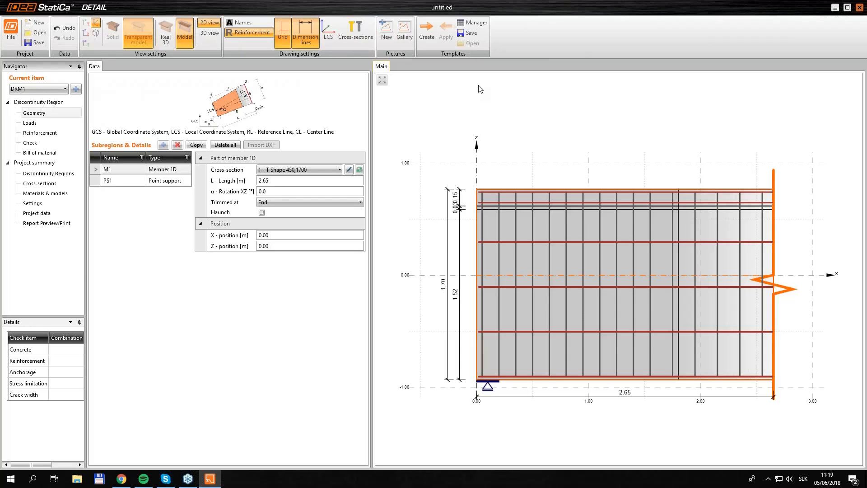
{"action": "left_click", "coordinate": [361, 31]}
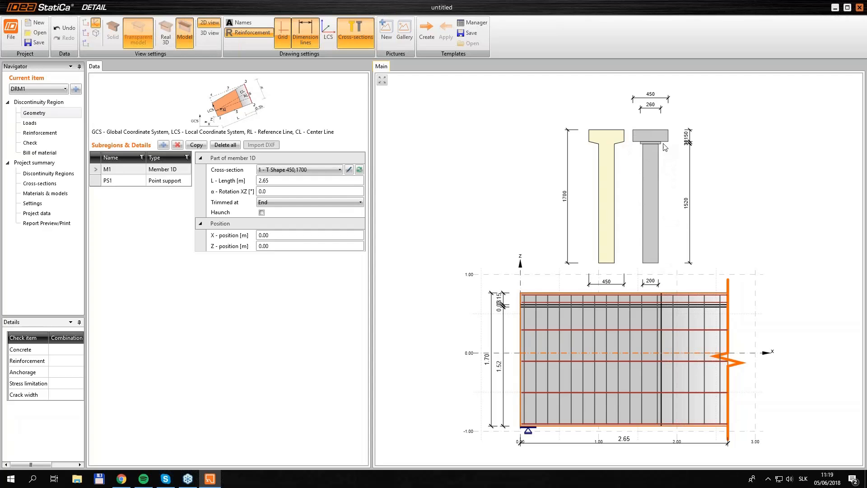
{"action": "left_click", "coordinate": [357, 29]}
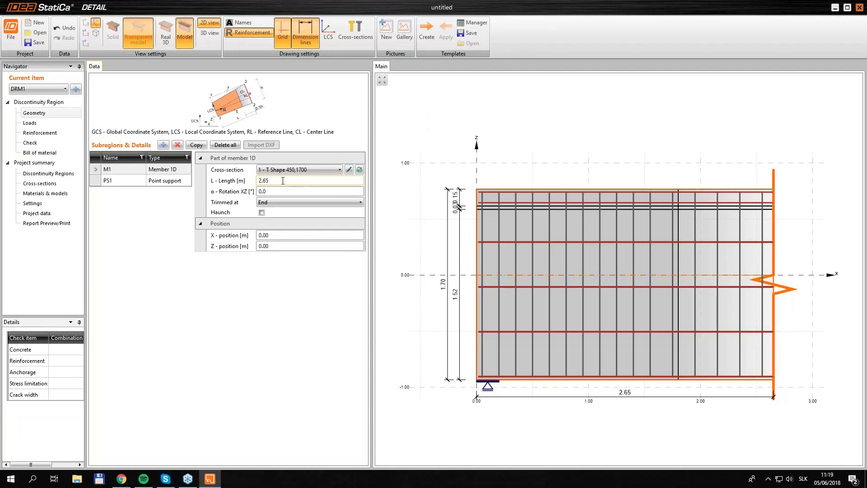
Set the length of member M1 to 3 m.
{"action": "left_click", "coordinate": [251, 184]}
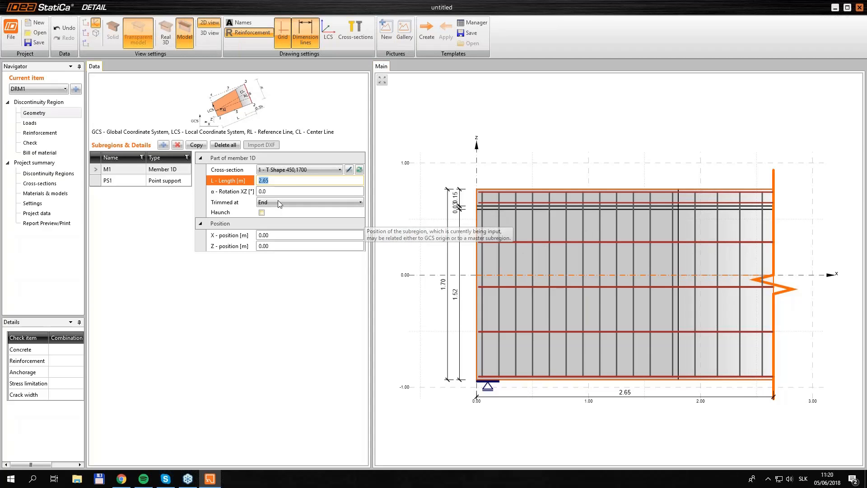
{"action": "type", "text": "3"}
{"action": "key", "text": "Tab"}
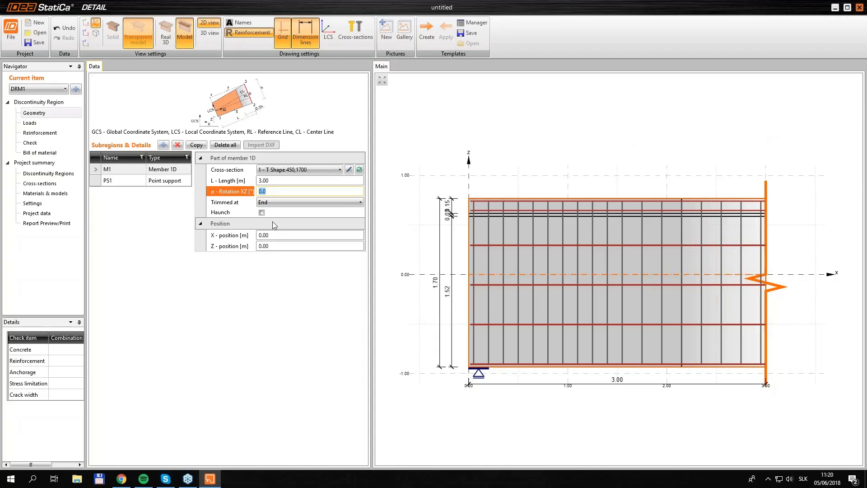
Review the point support PS1 settings and examine its bearing plate at the beam end.
{"action": "left_click", "coordinate": [95, 182]}
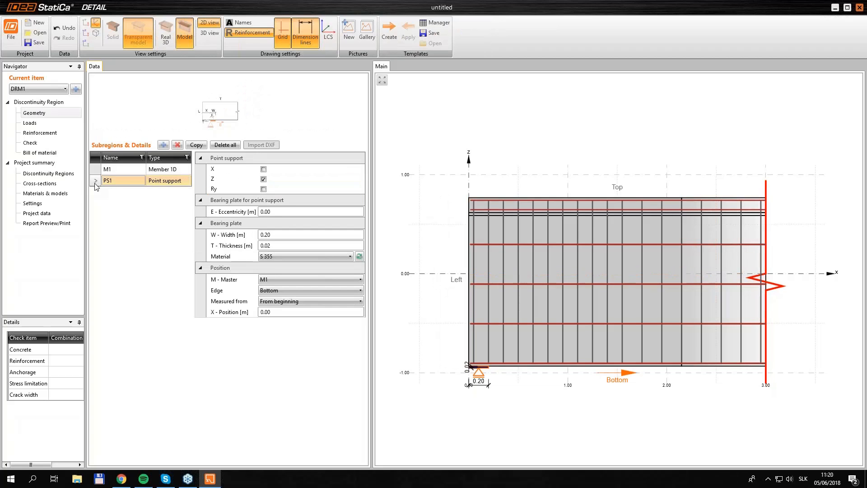
{"action": "left_click", "coordinate": [264, 171]}
{"action": "scroll", "coordinate": [475, 377], "scroll_direction": "up", "scroll_amount": 5}
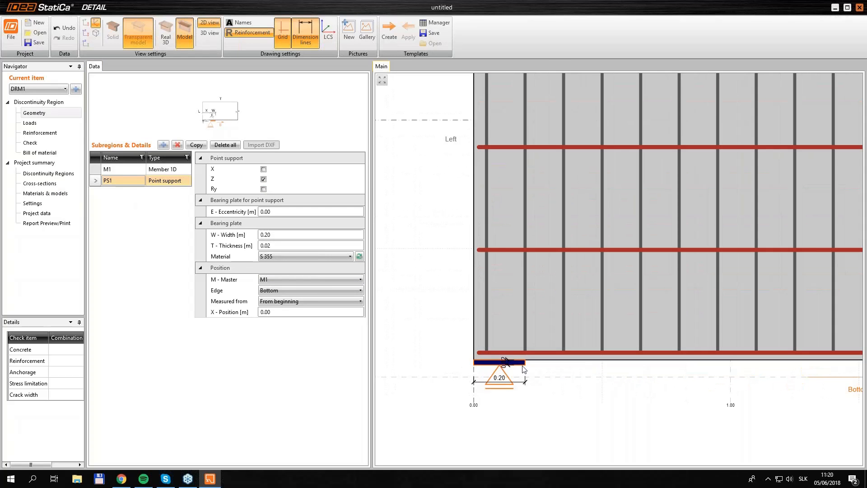
{"action": "scroll", "coordinate": [497, 372], "scroll_direction": "down", "scroll_amount": 3}
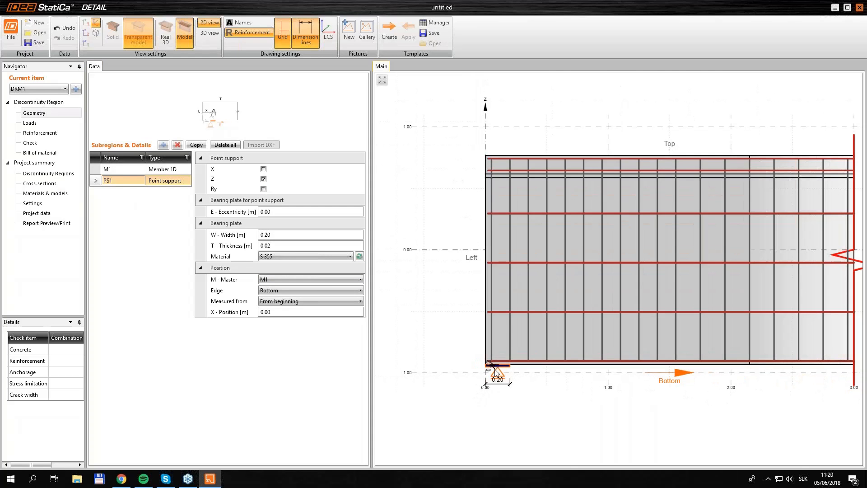
{"action": "scroll", "coordinate": [496, 373], "scroll_direction": "down", "scroll_amount": 1}
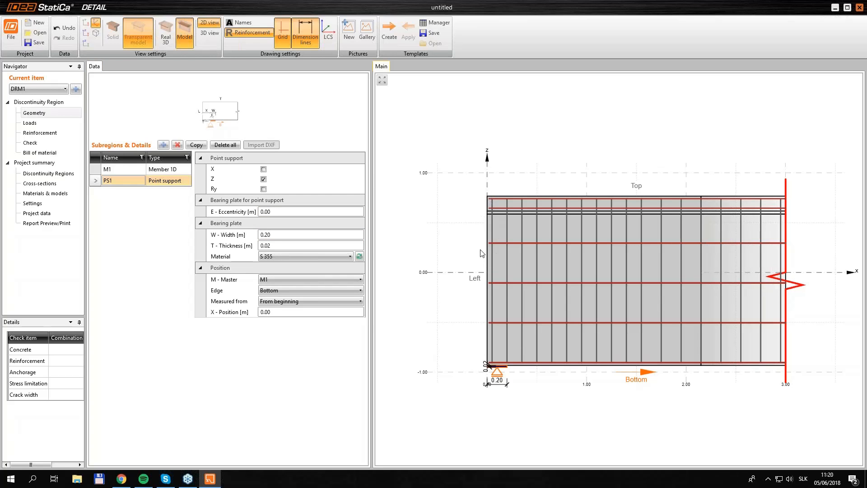
Add a rectangular opening 0.10 m wide and 0.45 m high, rotated by -10°.
{"action": "left_click", "coordinate": [164, 145]}
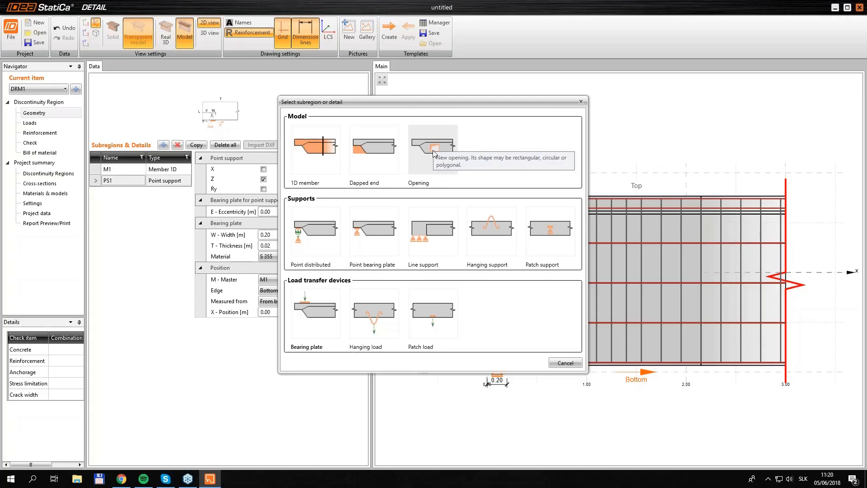
{"action": "left_click", "coordinate": [434, 153]}
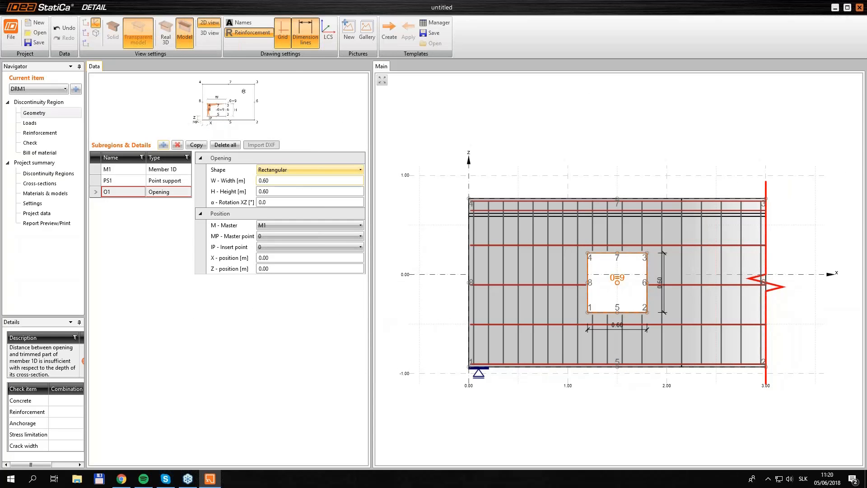
{"action": "left_click", "coordinate": [288, 182]}
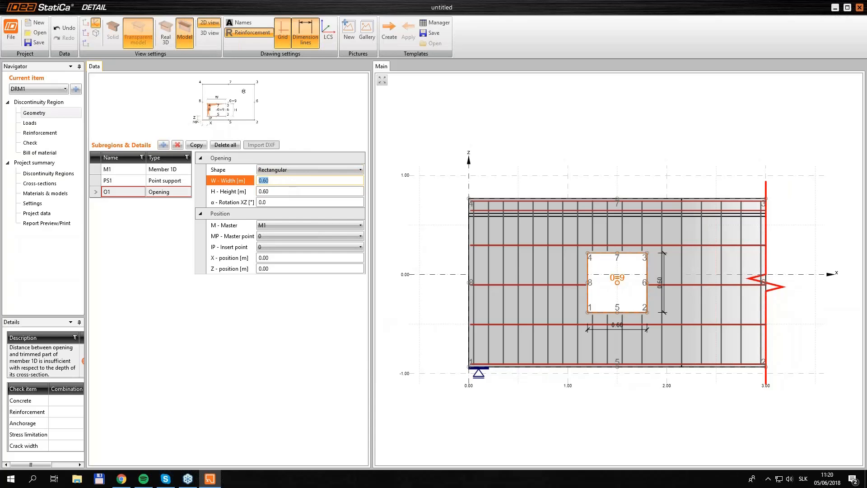
{"action": "type", "text": "0.1"}
{"action": "key", "text": "Tab"}
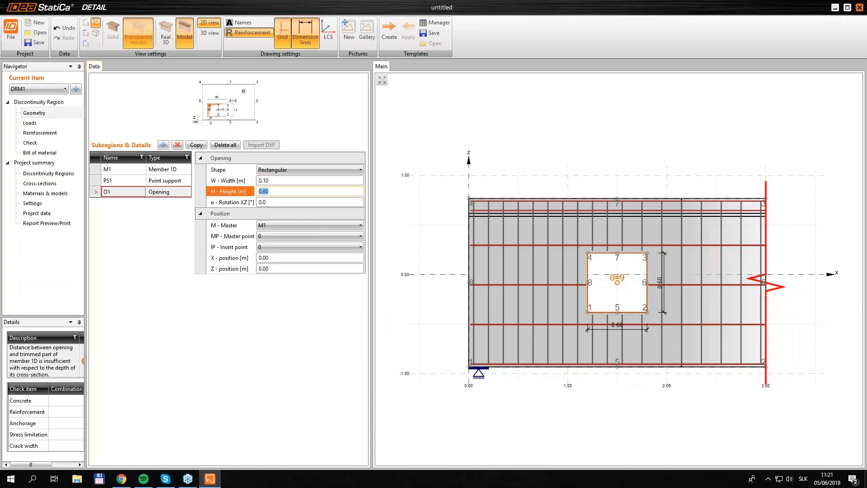
{"action": "type", "text": "0.45"}
{"action": "key", "text": "Tab"}
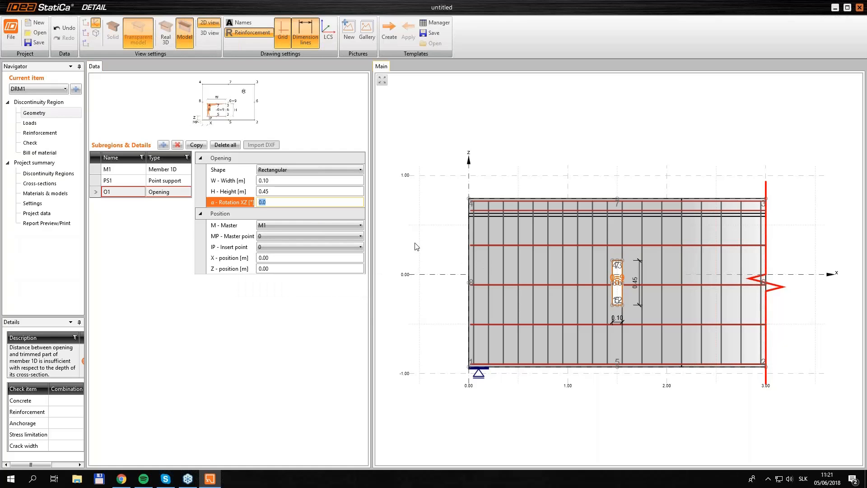
{"action": "type", "text": "-10"}
{"action": "key", "text": "Tab"}
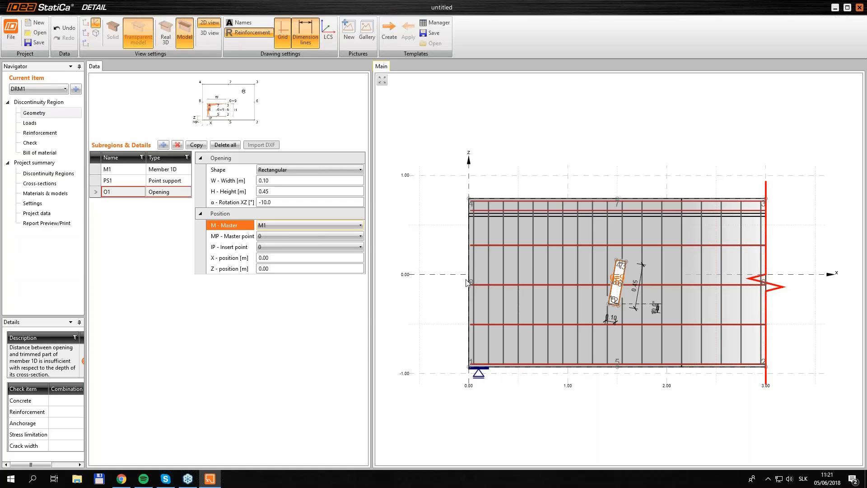
Position the tilted opening from master point 8 of member M1 with a Z position of 0.40 m.
{"action": "left_click", "coordinate": [264, 235]}
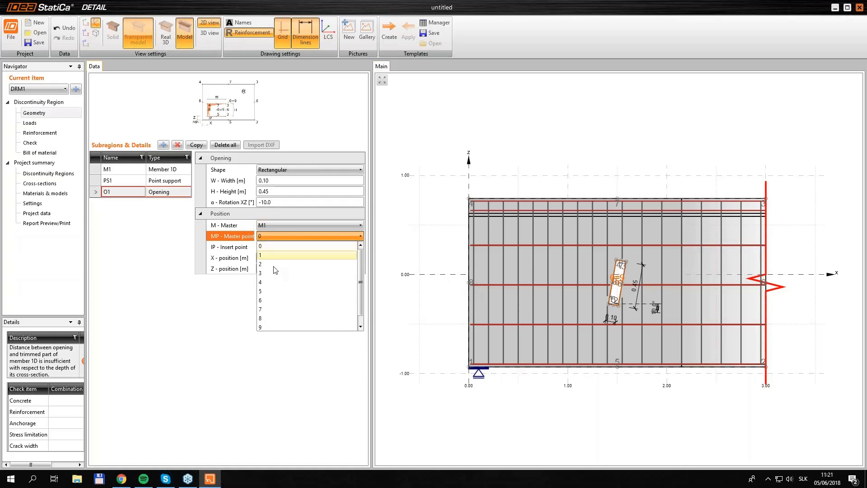
{"action": "left_click", "coordinate": [277, 321]}
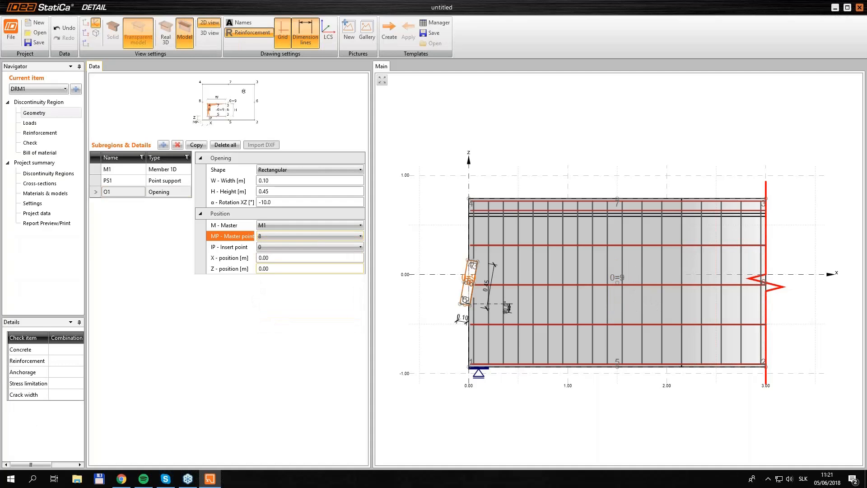
{"action": "left_click", "coordinate": [282, 268]}
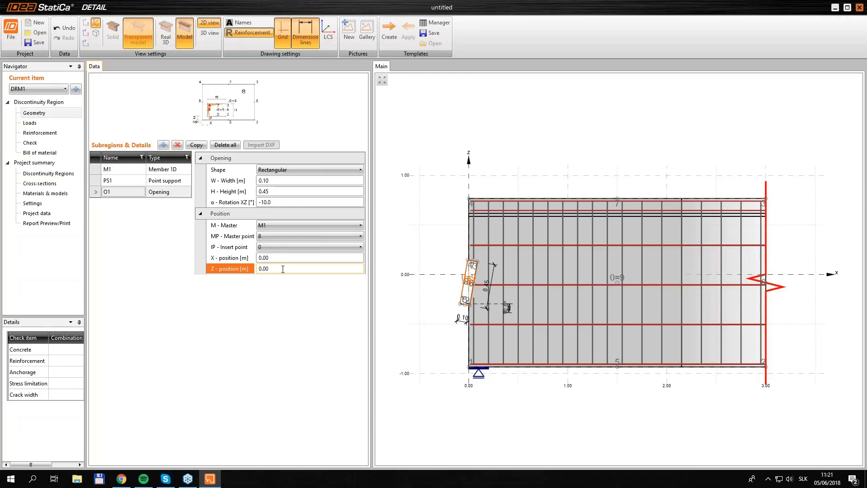
{"action": "key", "text": "BackSpace"}
{"action": "key", "text": "BackSpace"}
{"action": "type", "text": "4"}
{"action": "key", "text": "Tab"}
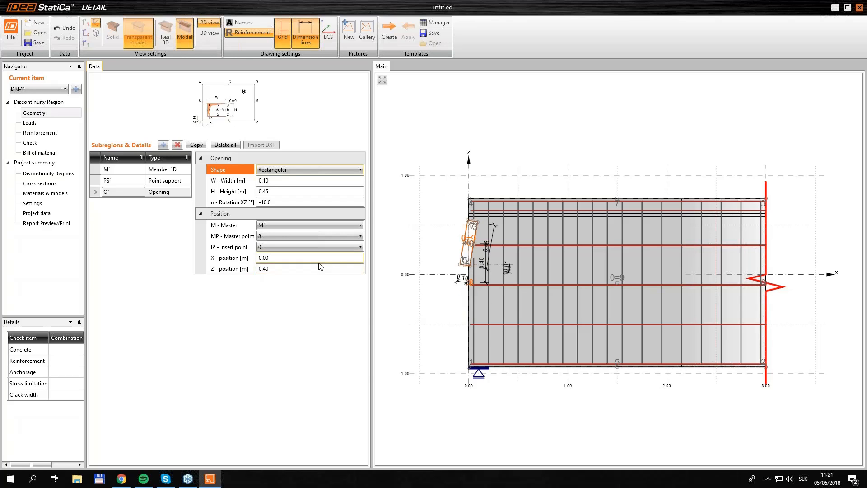
Copy the opening and set the copy's height to 0.40 m and its rotation to 0°.
{"action": "left_click", "coordinate": [195, 148]}
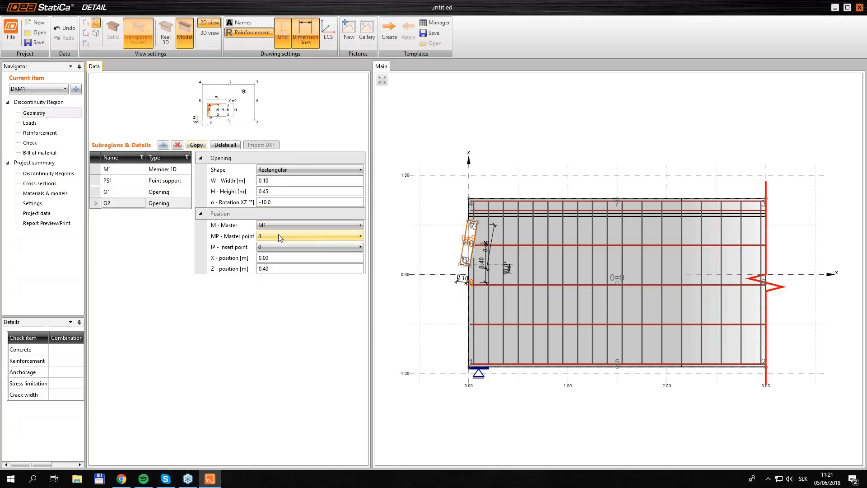
{"action": "left_click", "coordinate": [284, 193]}
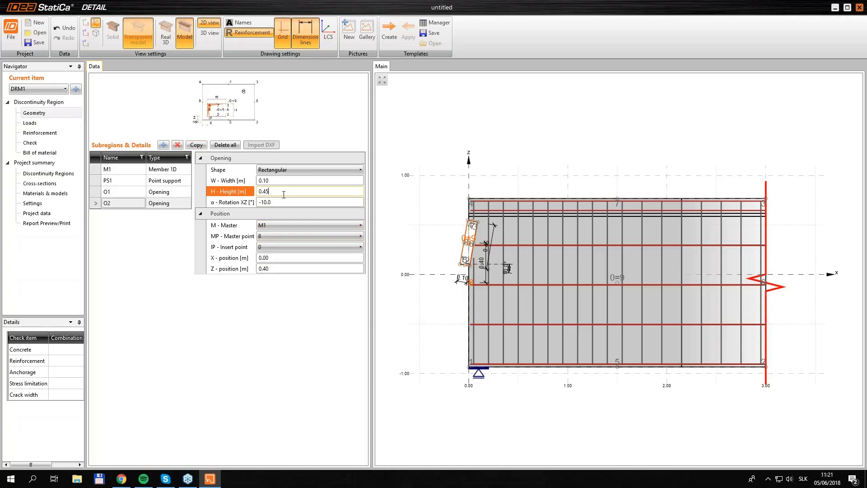
{"action": "key", "text": "Tab"}
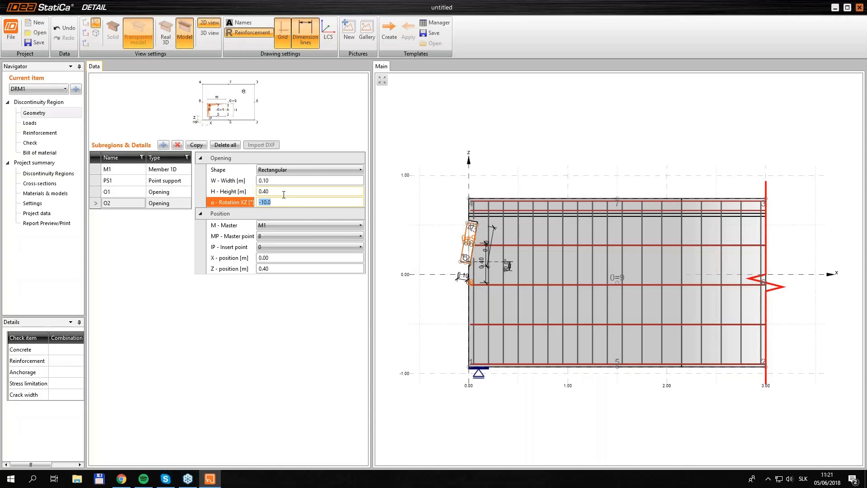
{"action": "type", "text": "0"}
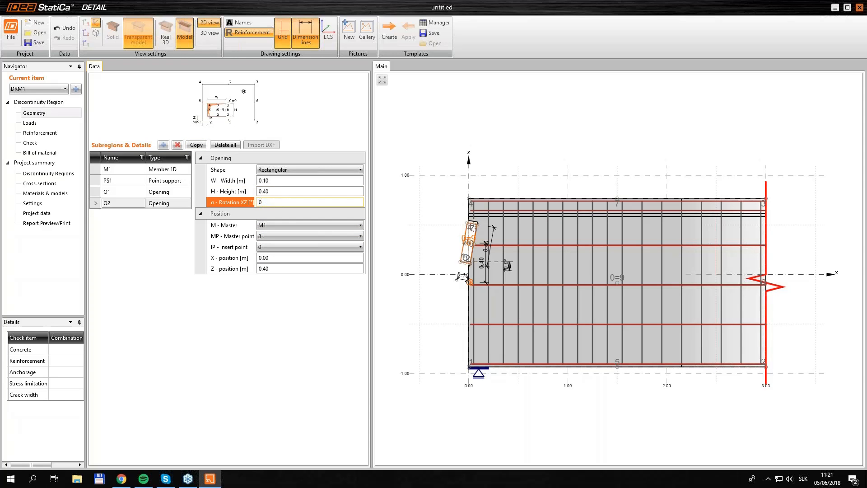
{"action": "key", "text": "Tab"}
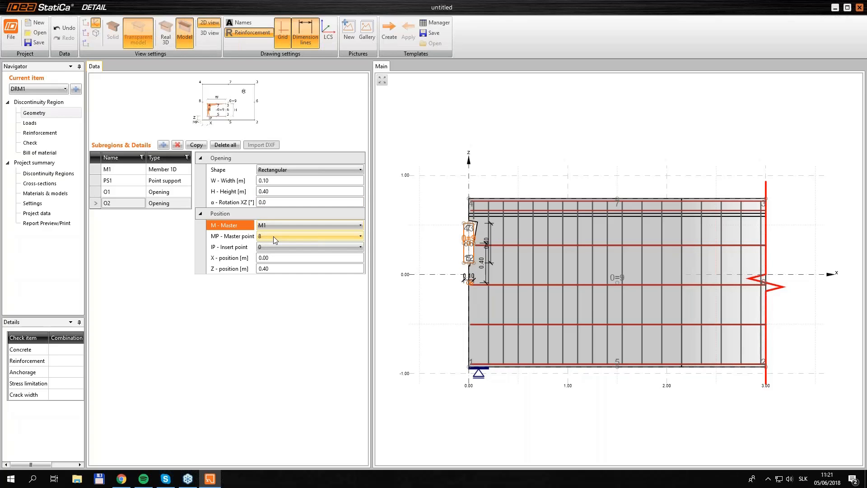
Position the copied opening from master point 1 of member M1 with a Z position of 0.30 m.
{"action": "left_click", "coordinate": [274, 237]}
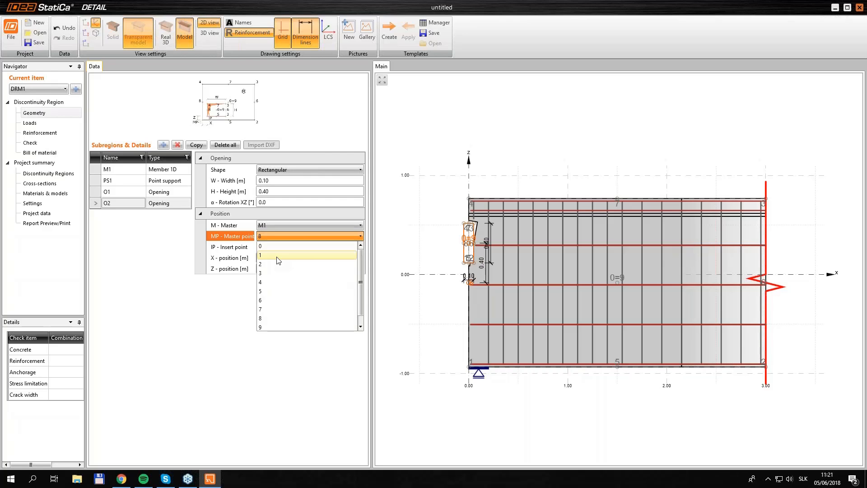
{"action": "left_click", "coordinate": [278, 256]}
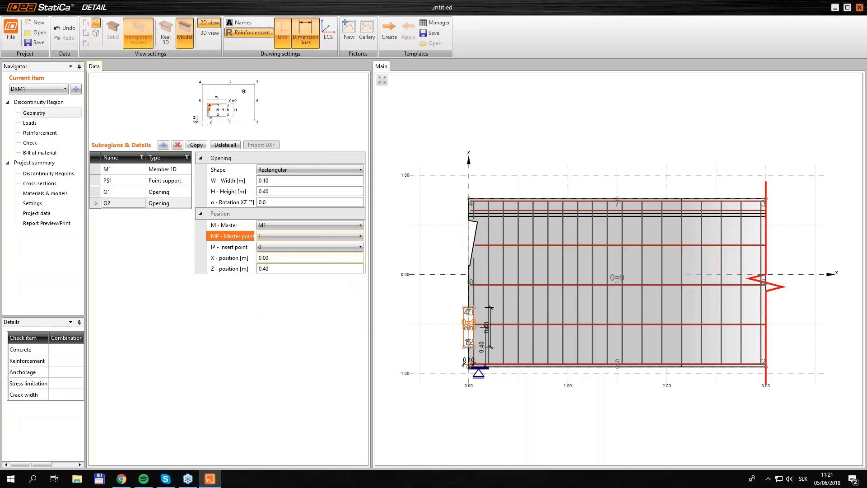
{"action": "left_click", "coordinate": [281, 269]}
{"action": "key", "text": "BackSpace"}
{"action": "key", "text": "BackSpace"}
{"action": "type", "text": "3"}
{"action": "key", "text": "Tab"}
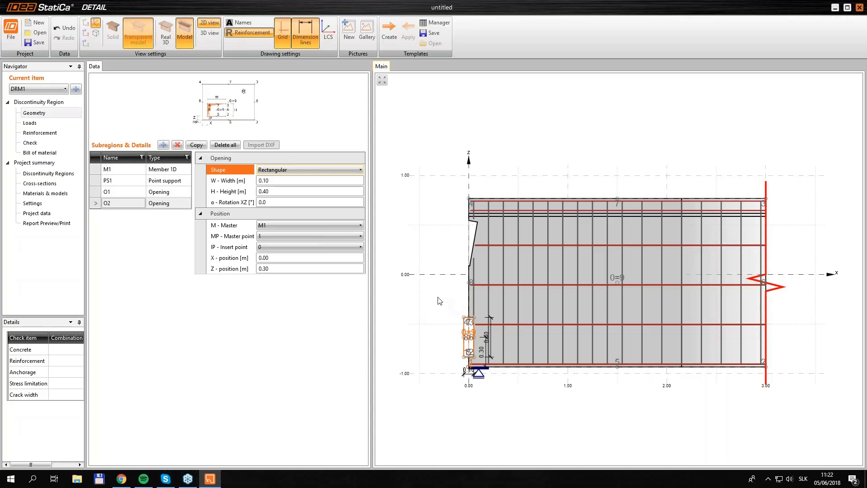
Add a load-transfer bearing plate on edge 5 of member M1 at an X position of 0.05 m.
{"action": "left_click", "coordinate": [164, 146]}
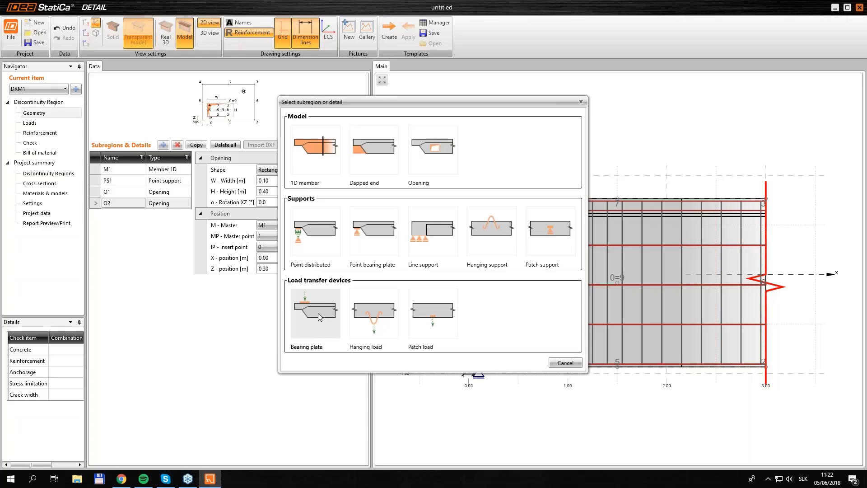
{"action": "left_click", "coordinate": [318, 313]}
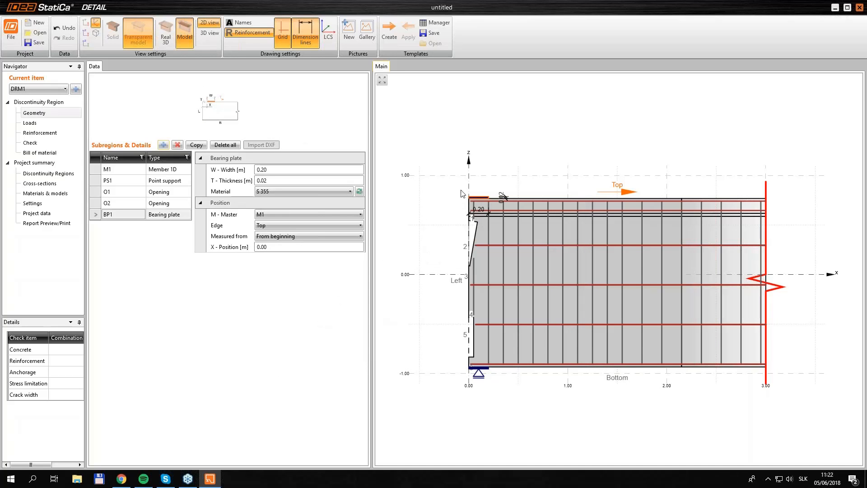
{"action": "left_click", "coordinate": [270, 226]}
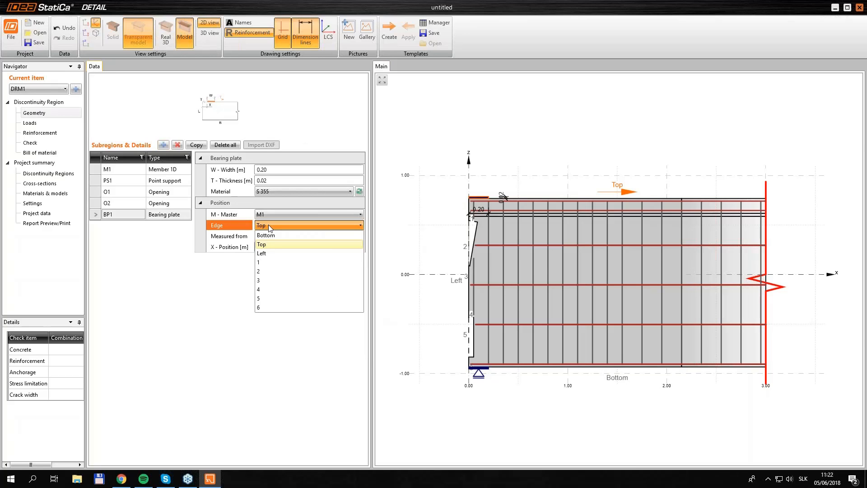
{"action": "left_click", "coordinate": [267, 298]}
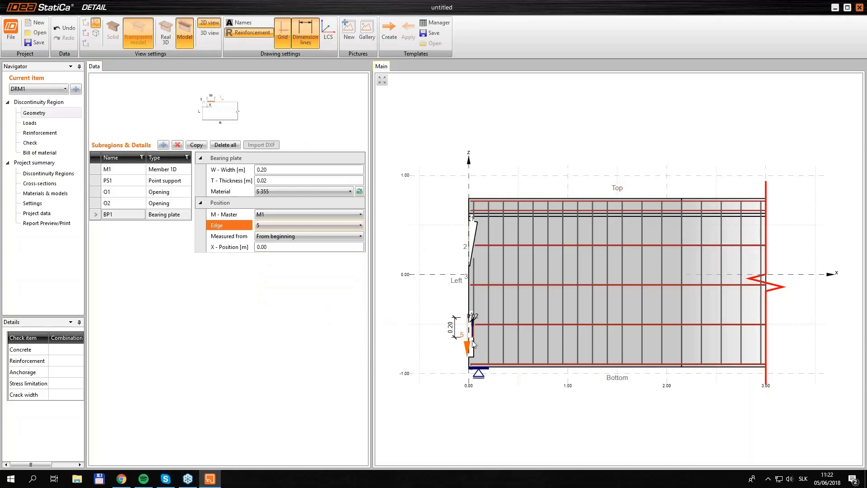
{"action": "left_click", "coordinate": [285, 248]}
{"action": "left_click", "coordinate": [285, 248]}
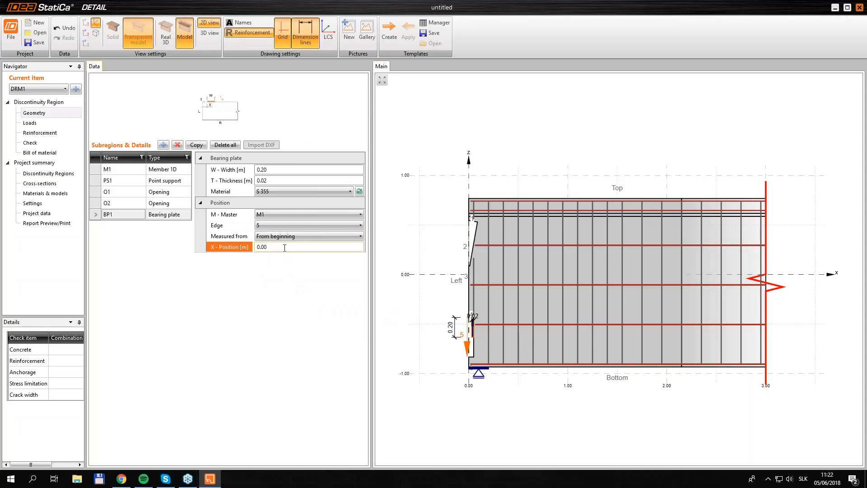
{"action": "key", "text": "BackSpace"}
{"action": "key", "text": "Tab"}
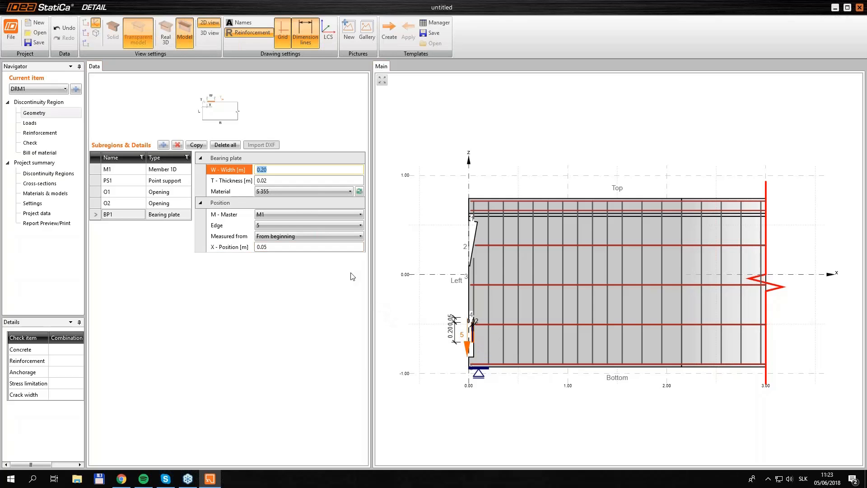
Set the bearing plate's width to 0.30 m and thickness to 0.03 m, and check its fit in the recess.
{"action": "left_click", "coordinate": [281, 169]}
{"action": "type", "text": "0.3"}
{"action": "key", "text": "Tab"}
{"action": "type", "text": "0.03"}
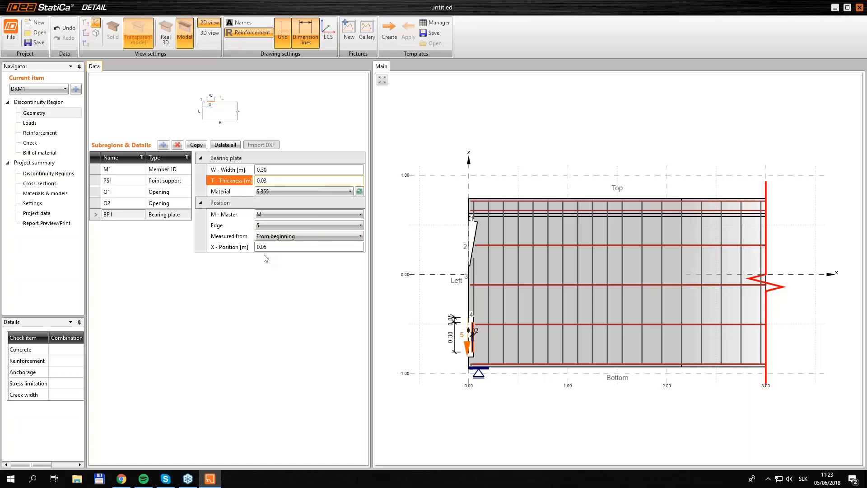
{"action": "key", "text": "Tab"}
{"action": "scroll", "coordinate": [497, 353], "scroll_direction": "up", "scroll_amount": 2}
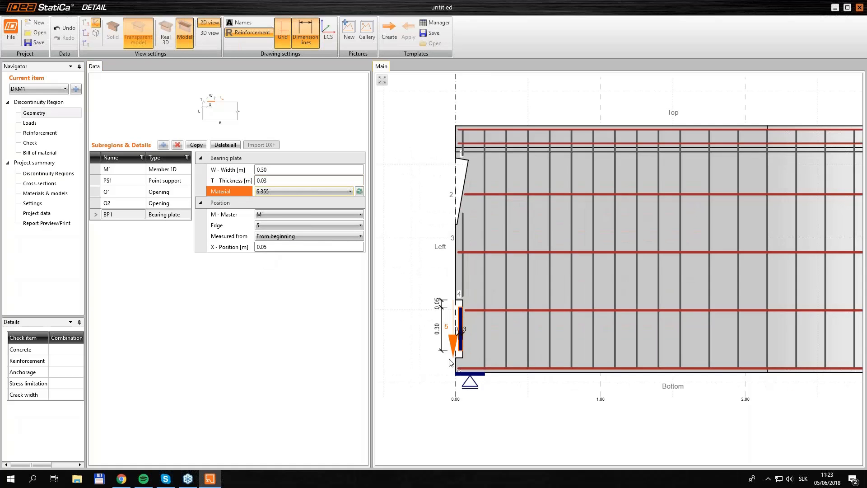
{"action": "scroll", "coordinate": [450, 362], "scroll_direction": "up", "scroll_amount": 1}
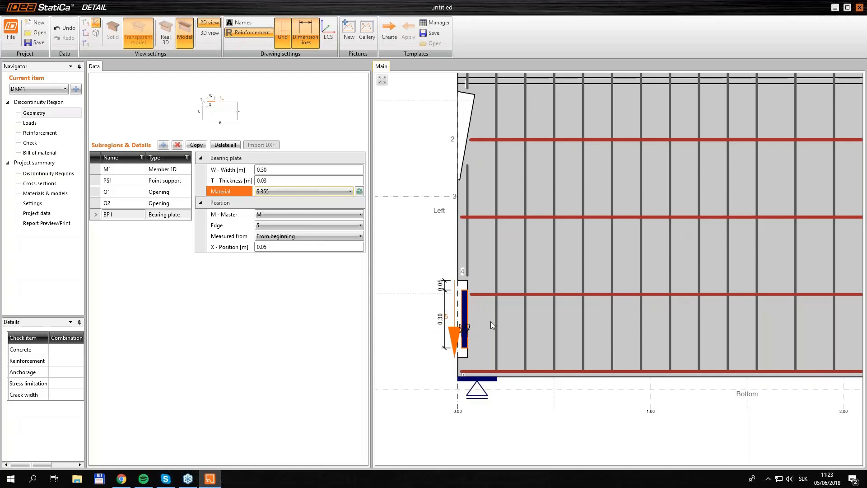
{"action": "scroll", "coordinate": [490, 322], "scroll_direction": "down", "scroll_amount": 4}
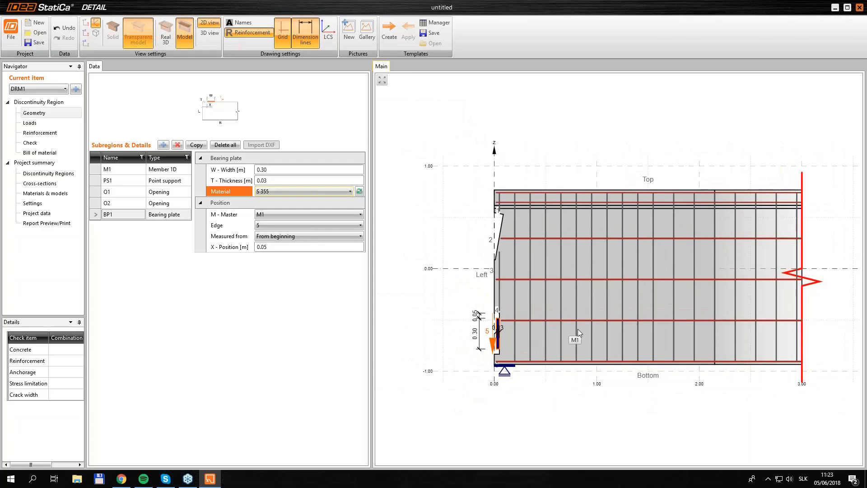
{"action": "middle_click_drag", "start_coordinate": [586, 328], "coordinate": [573, 330]}
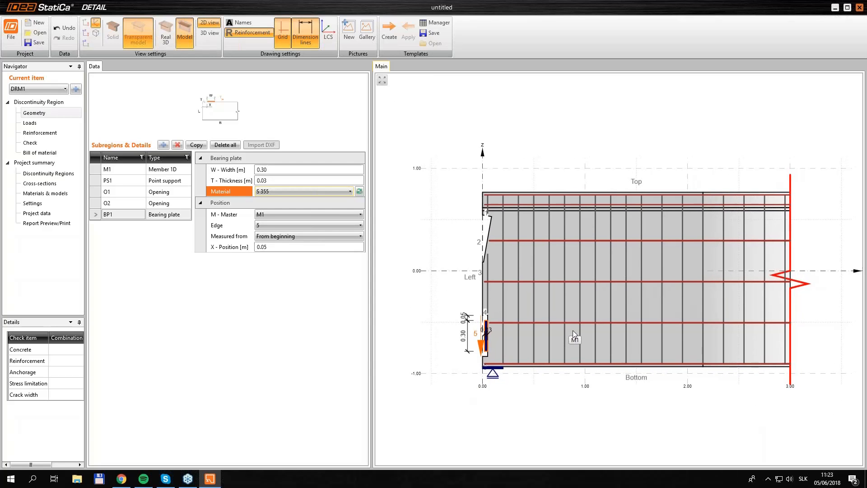
Copy the bearing plate and place the copy on edge 2 of member M1 at an X position of 0.07 m.
{"action": "left_click", "coordinate": [197, 145]}
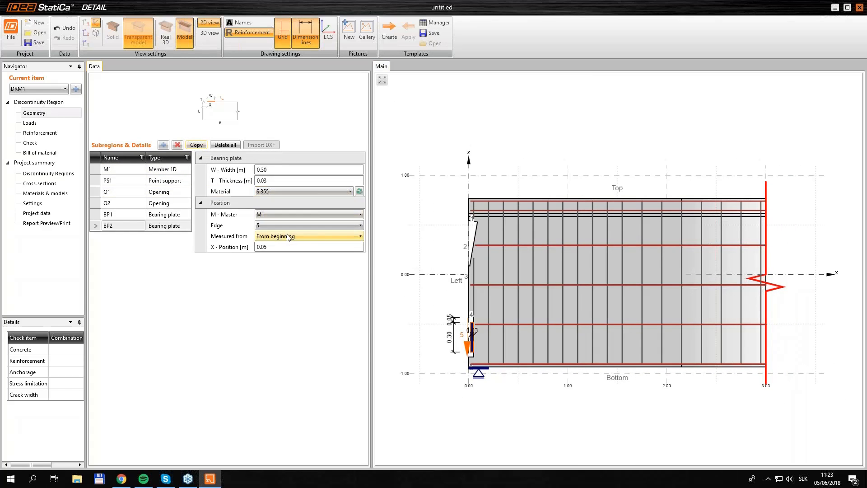
{"action": "left_click", "coordinate": [315, 226]}
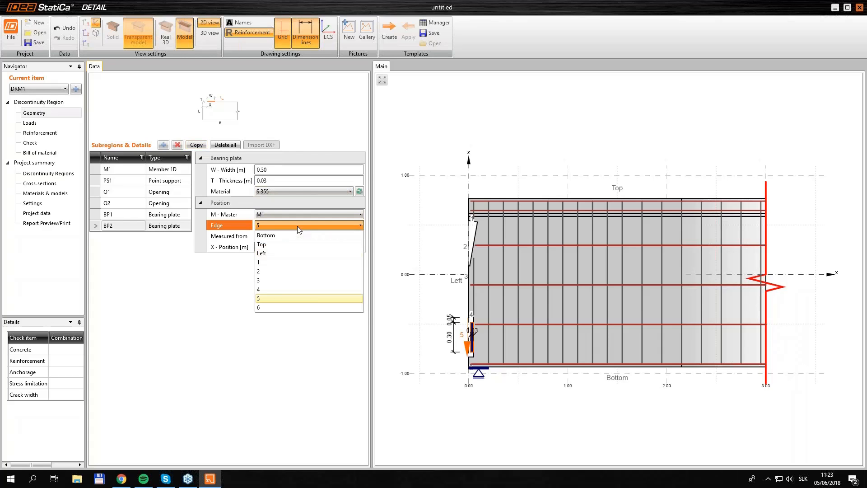
{"action": "left_click", "coordinate": [272, 273]}
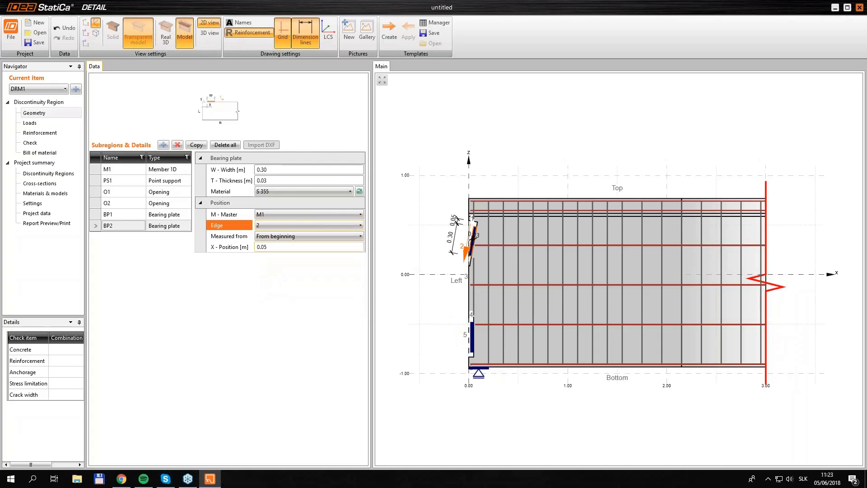
{"action": "left_click", "coordinate": [289, 246]}
{"action": "key", "text": "BackSpace"}
{"action": "type", "text": "7"}
{"action": "key", "text": "Return"}
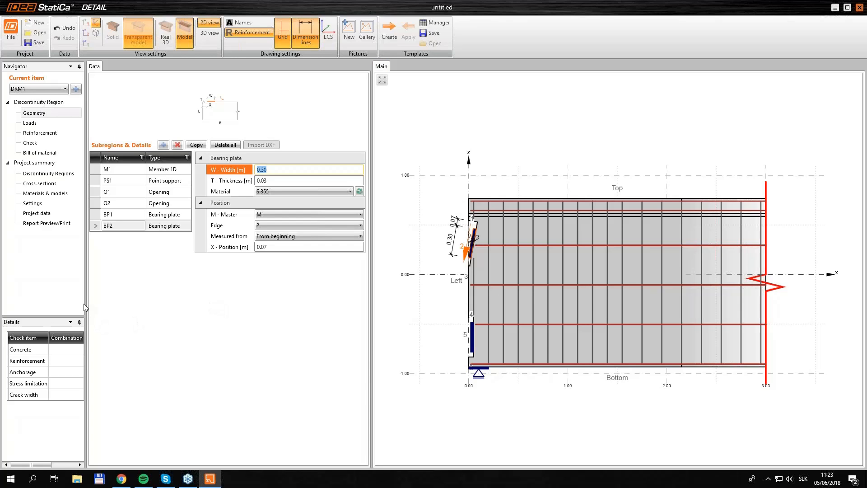
{"action": "left_click_drag", "start_coordinate": [89, 307], "coordinate": [104, 313]}
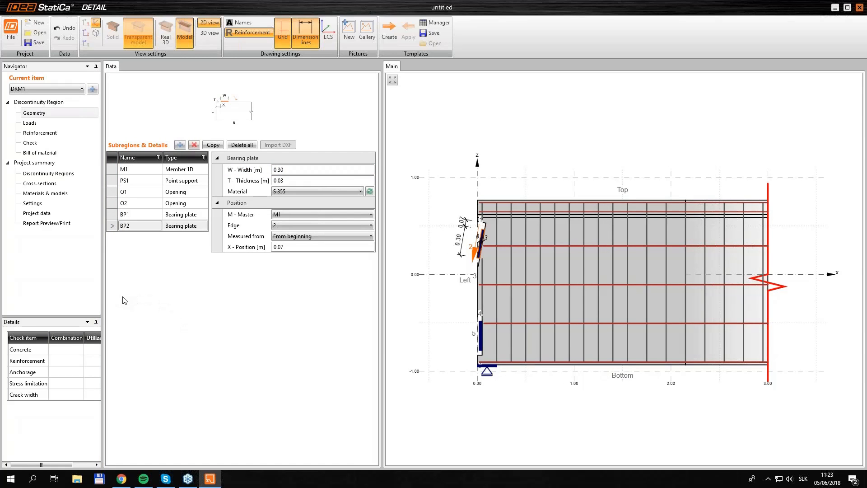
Delete the variable load case LC2 from the region's loads, leaving the permanent load case LC1 selected.
{"action": "left_click", "coordinate": [54, 124]}
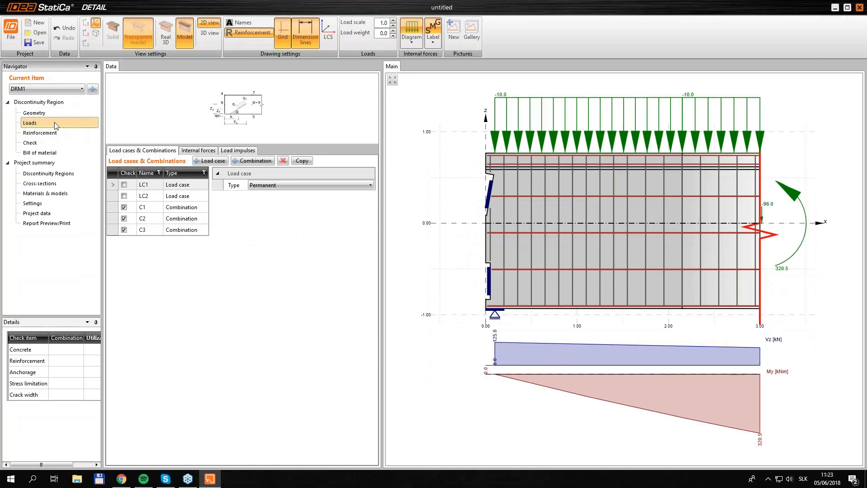
{"action": "left_click", "coordinate": [113, 197]}
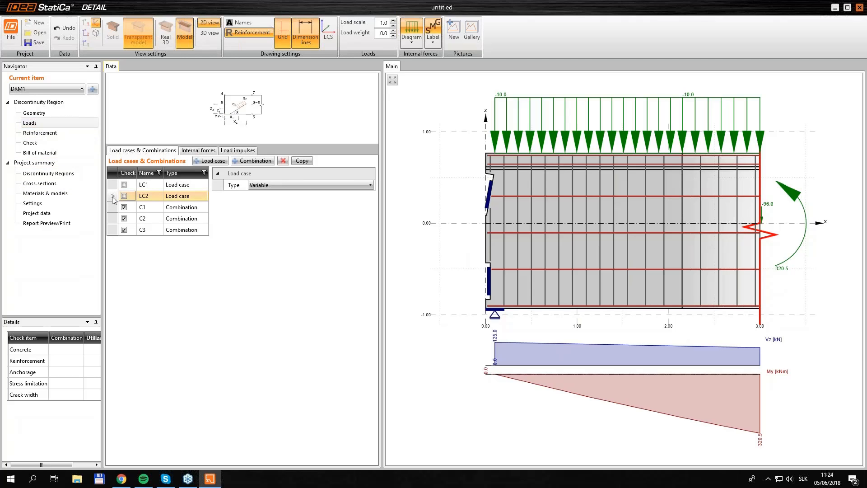
{"action": "left_click", "coordinate": [283, 161]}
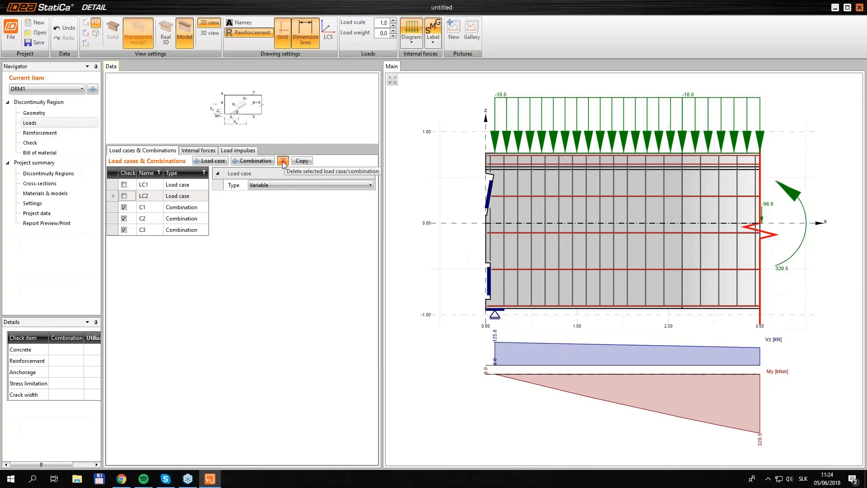
{"action": "left_click", "coordinate": [113, 186]}
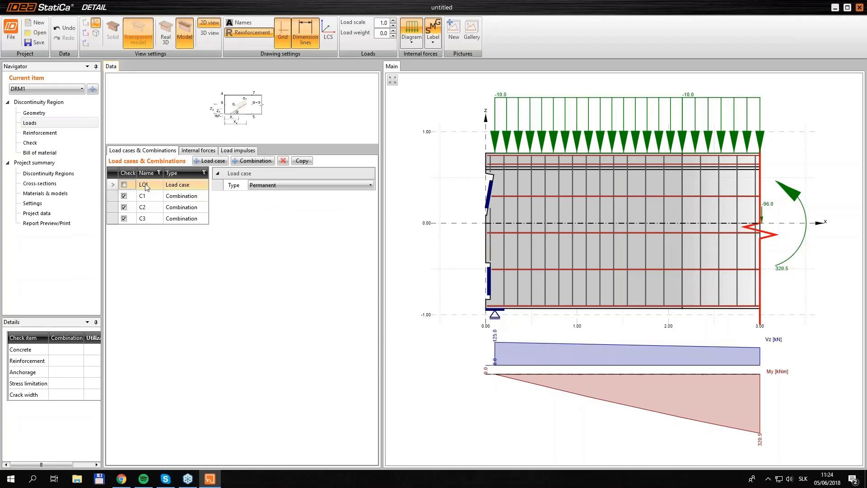
Set the line load on the top edge in load case LC1 to -50 kN/m.
{"action": "left_click", "coordinate": [200, 151]}
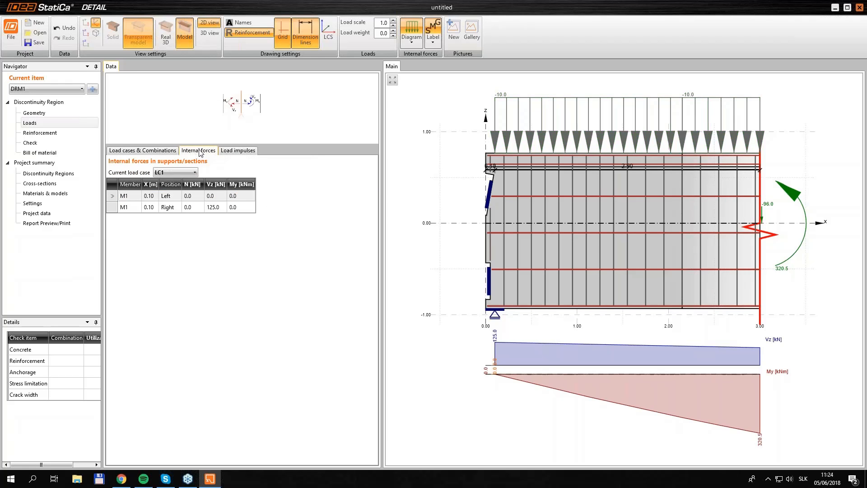
{"action": "left_click", "coordinate": [238, 151]}
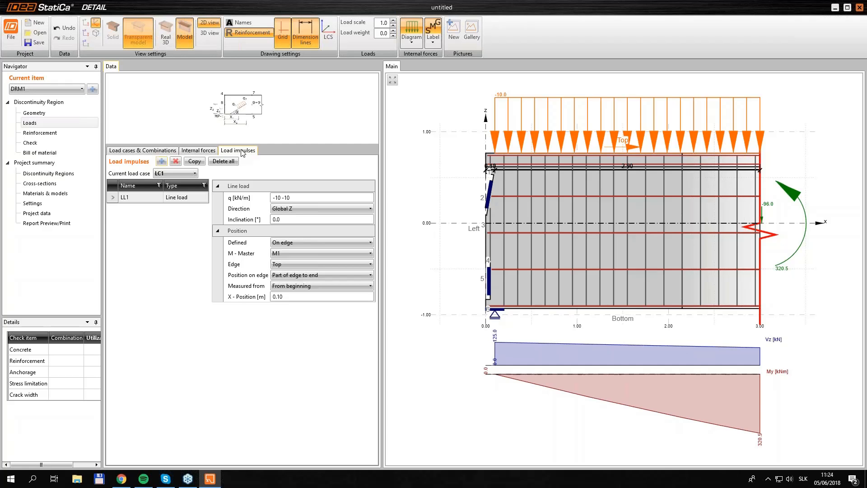
{"action": "left_click", "coordinate": [273, 199]}
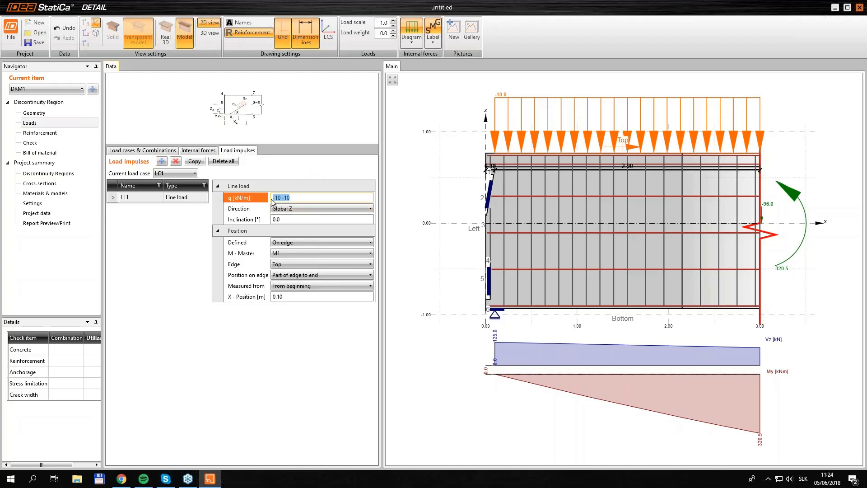
{"action": "type", "text": "-50"}
{"action": "key", "text": "Return"}
{"action": "left_click", "coordinate": [406, 159]}
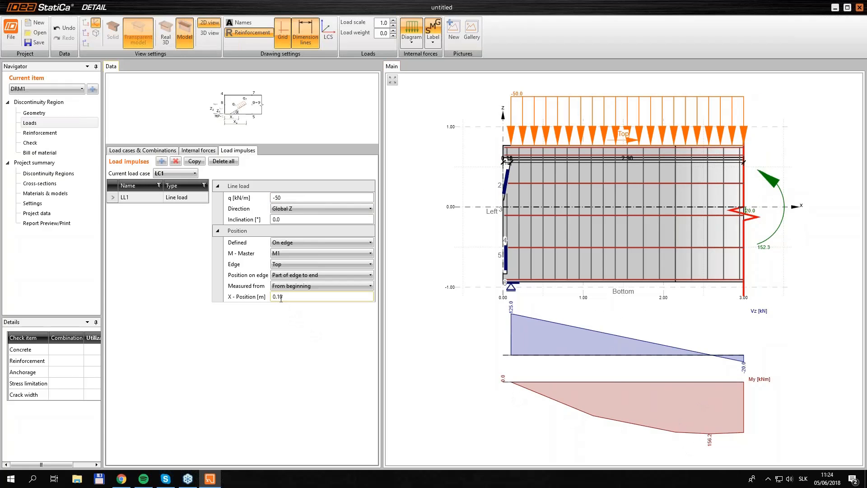
Add a 600 kN point load to LC1 in the Global X direction, transmitted through bearing plate BP1.
{"action": "left_click", "coordinate": [162, 162]}
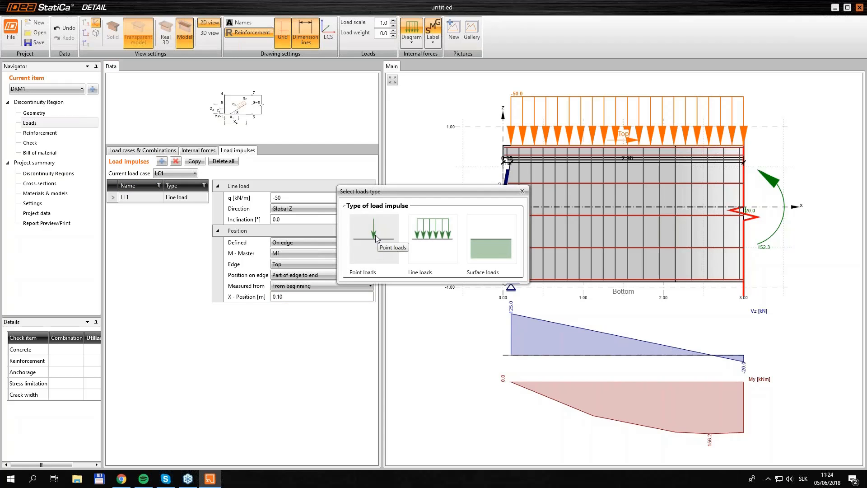
{"action": "left_click", "coordinate": [375, 238]}
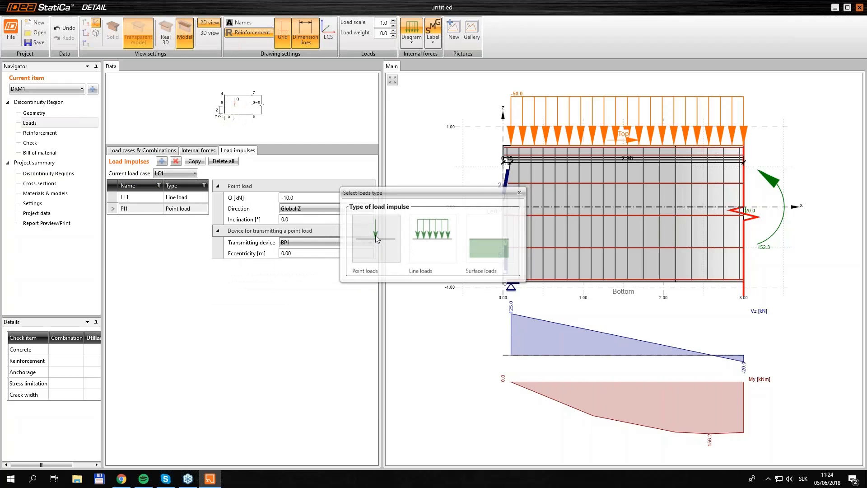
{"action": "left_click", "coordinate": [252, 200]}
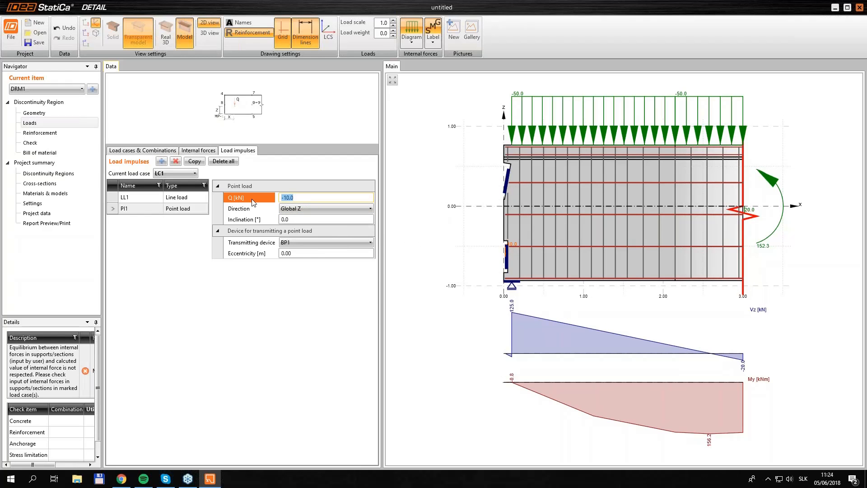
{"action": "type", "text": "600"}
{"action": "key", "text": "Return"}
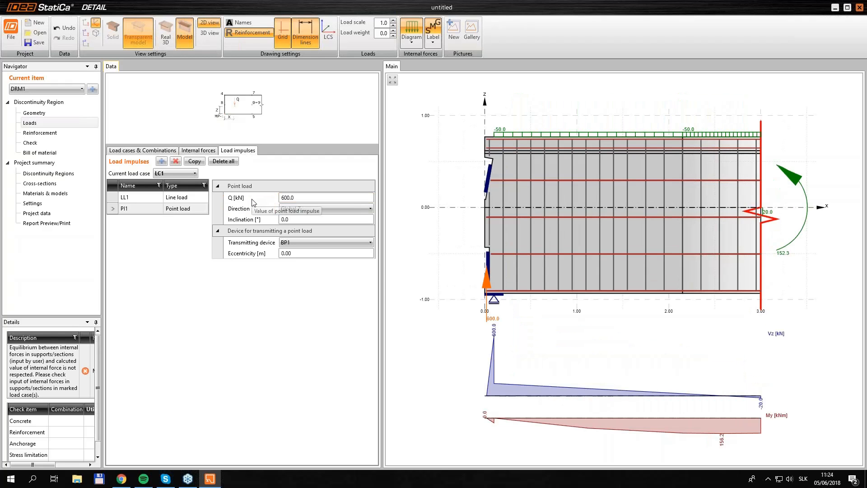
{"action": "left_click", "coordinate": [310, 211]}
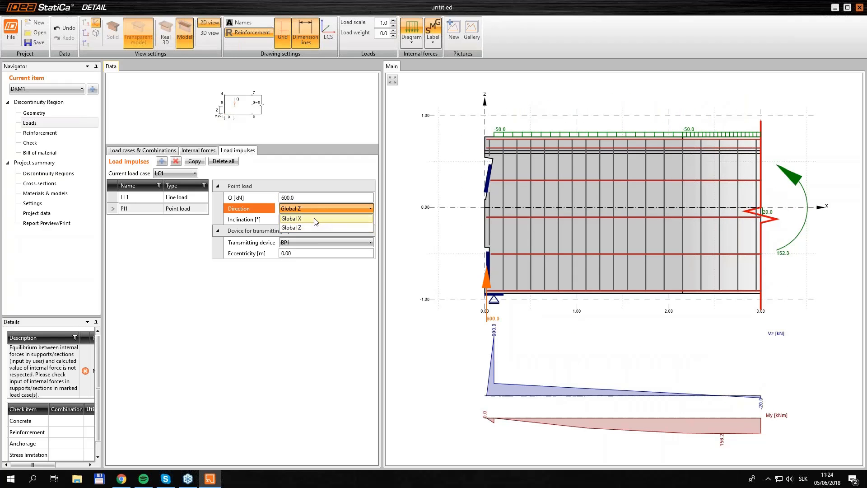
{"action": "left_click", "coordinate": [316, 219]}
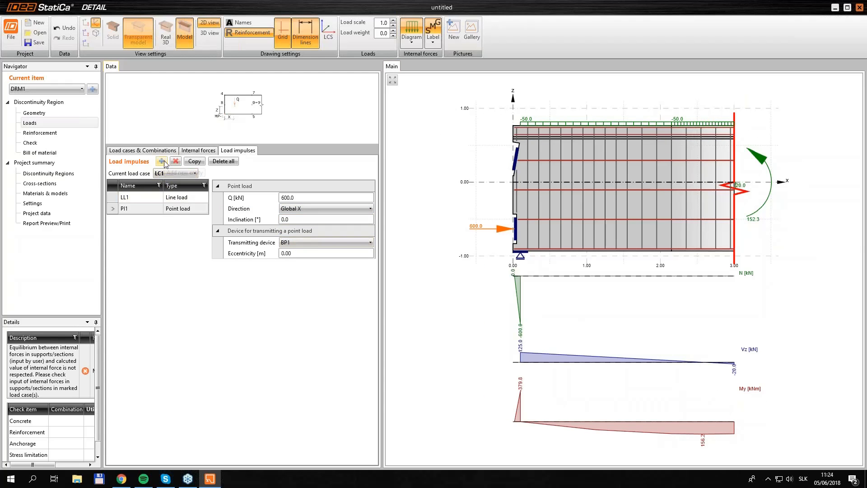
Copy the point load, transmit the copy through bearing plate BP2 and set its inclination to -10°.
{"action": "left_click", "coordinate": [190, 162]}
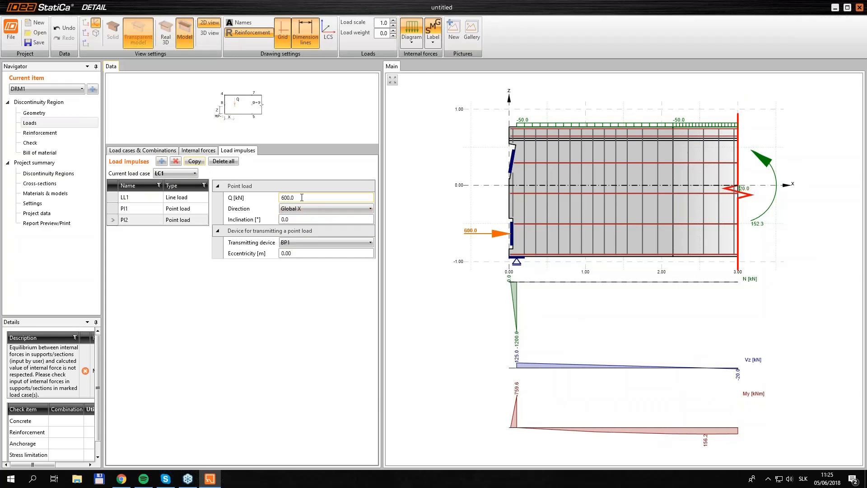
{"action": "left_click", "coordinate": [296, 242]}
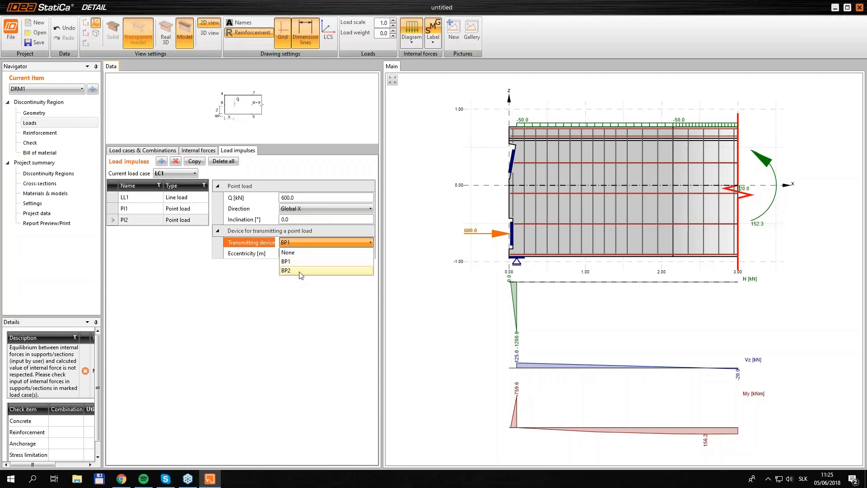
{"action": "left_click", "coordinate": [302, 271]}
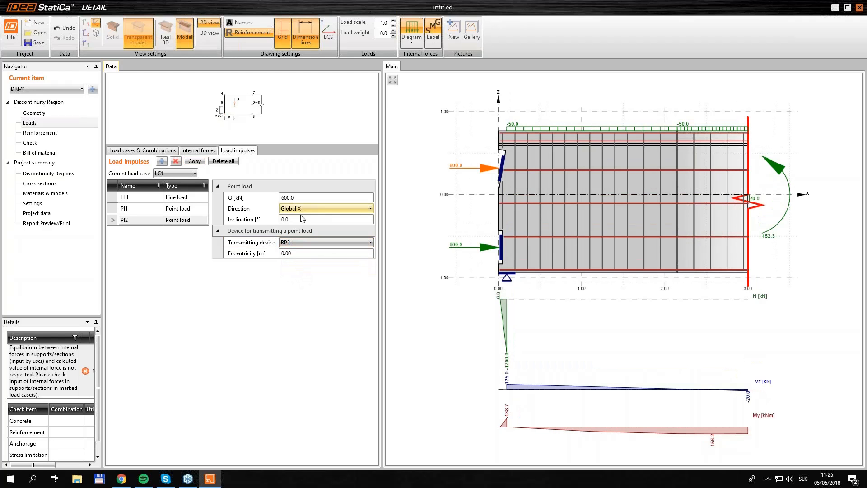
{"action": "left_click", "coordinate": [251, 223]}
{"action": "type", "text": "-10"}
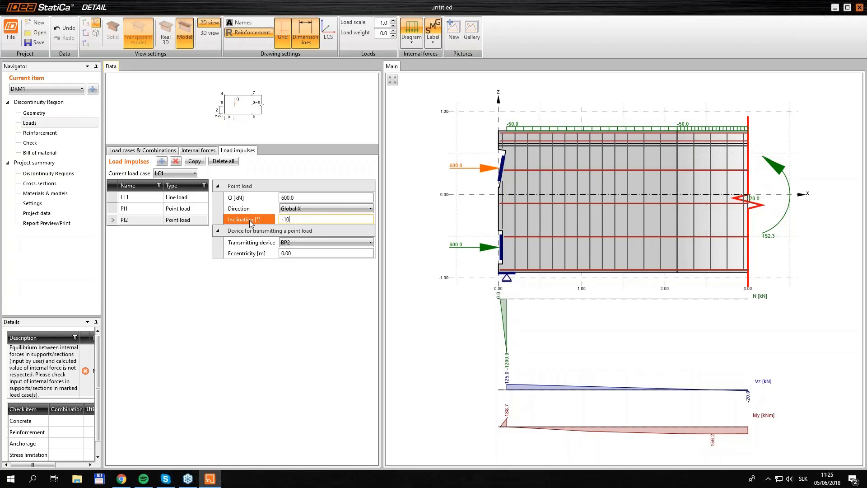
{"action": "key", "text": "Return"}
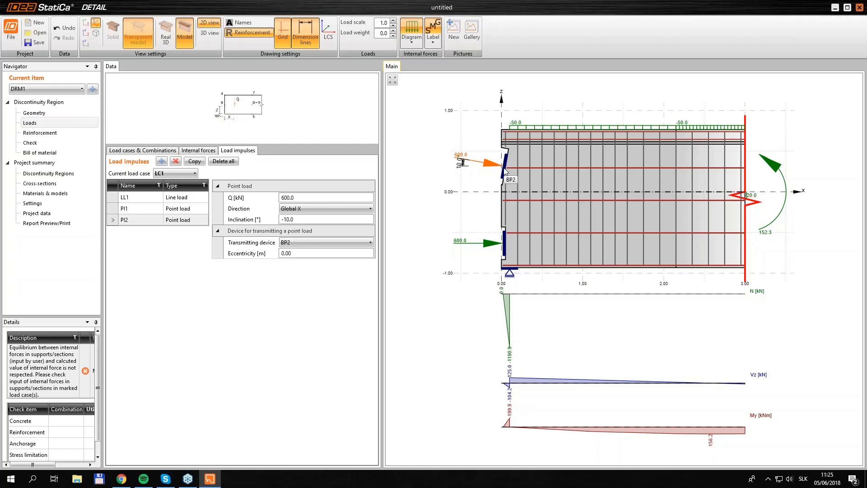
Set the internal normal force N to -1190.9 kN on both the left and right sides of M1's support section.
{"action": "left_click", "coordinate": [198, 150]}
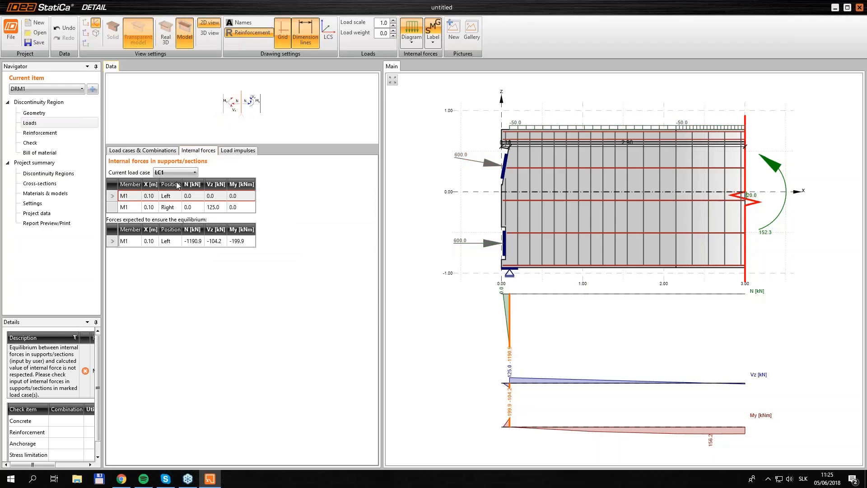
{"action": "left_click", "coordinate": [193, 241]}
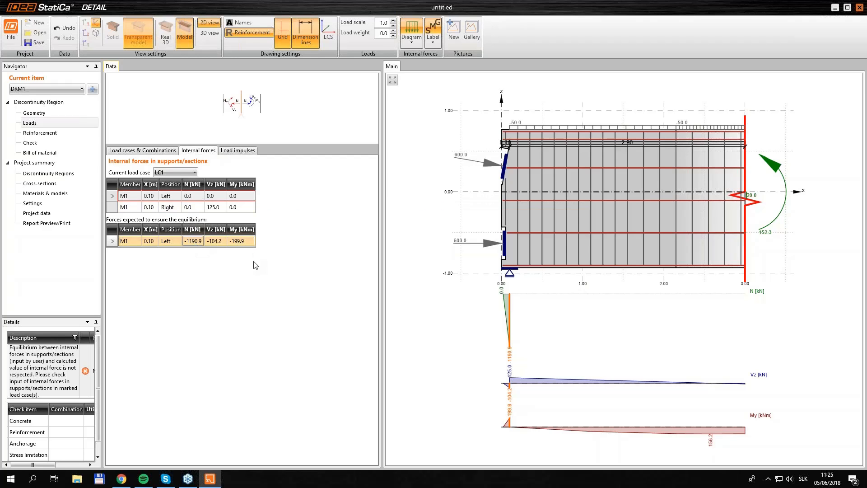
{"action": "left_click", "coordinate": [193, 195]}
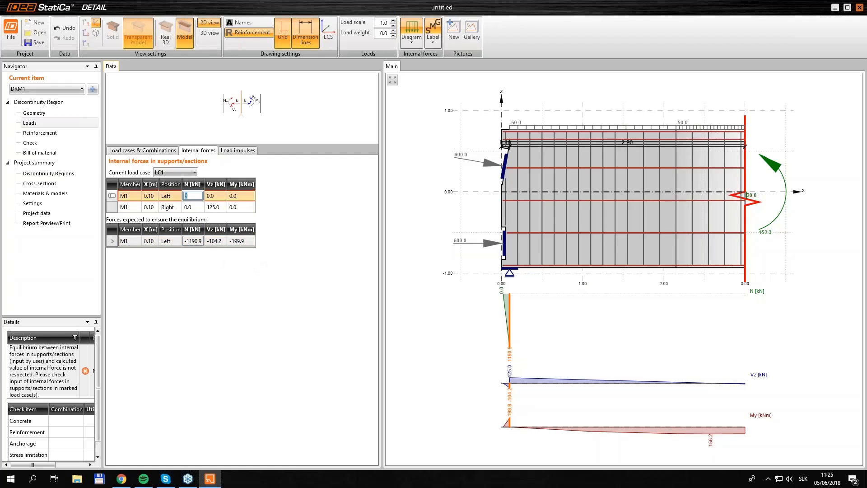
{"action": "type", "text": "-1190.9"}
{"action": "key", "text": "shift+Left"}
{"action": "key", "text": "shift+Left"}
{"action": "key", "text": "shift+Left"}
{"action": "key", "text": "shift+Left"}
{"action": "key", "text": "shift+Left"}
{"action": "key", "text": "shift+Left"}
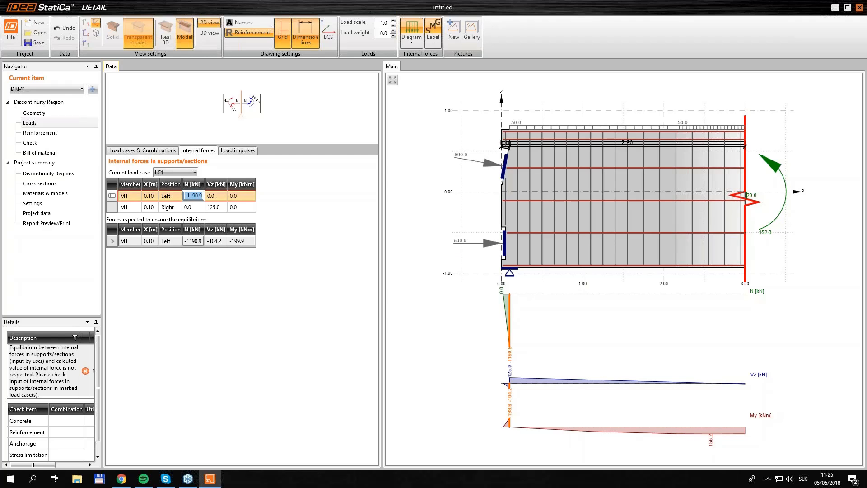
{"action": "left_click", "coordinate": [198, 208]}
{"action": "type", "text": "-1190.9"}
{"action": "key", "text": "Tab"}
Set the bending moment My to -199.9 kNm on both sides of M1's support section.
{"action": "left_click", "coordinate": [251, 197]}
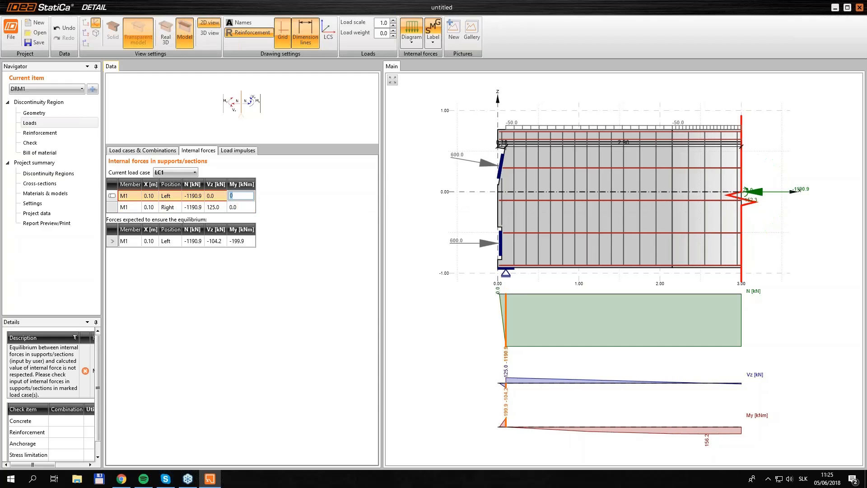
{"action": "type", "text": "-199"}
{"action": "key", "text": "Tab"}
{"action": "left_click", "coordinate": [246, 196]}
{"action": "key", "text": "End"}
{"action": "type", "text": ".9"}
{"action": "key", "text": "Tab"}
{"action": "left_click", "coordinate": [247, 208]}
{"action": "type", "text": "-199.9"}
{"action": "key", "text": "Return"}
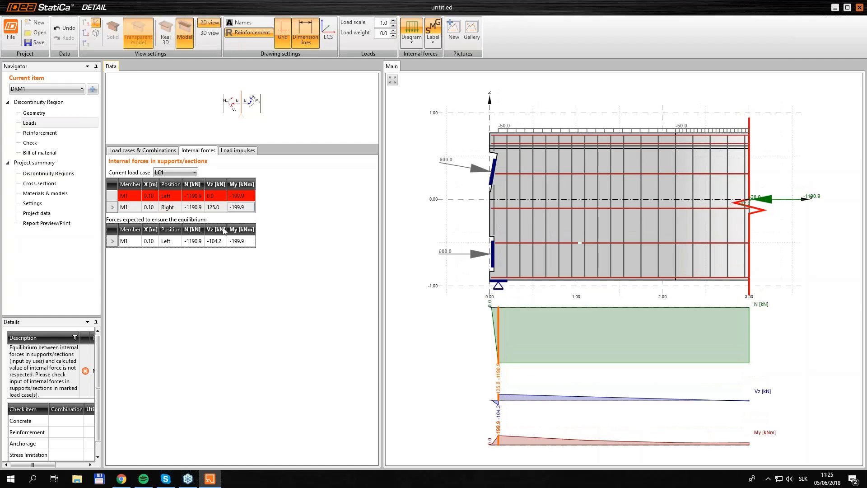
Set the shear force Vz to -104.2 kN on the left side and 400 kN on the right side of M1's support section.
{"action": "left_click", "coordinate": [215, 195]}
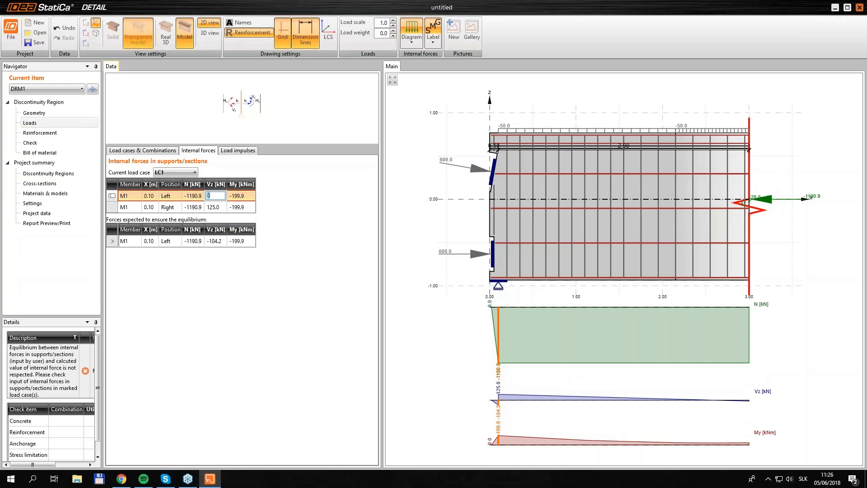
{"action": "type", "text": "-104.2"}
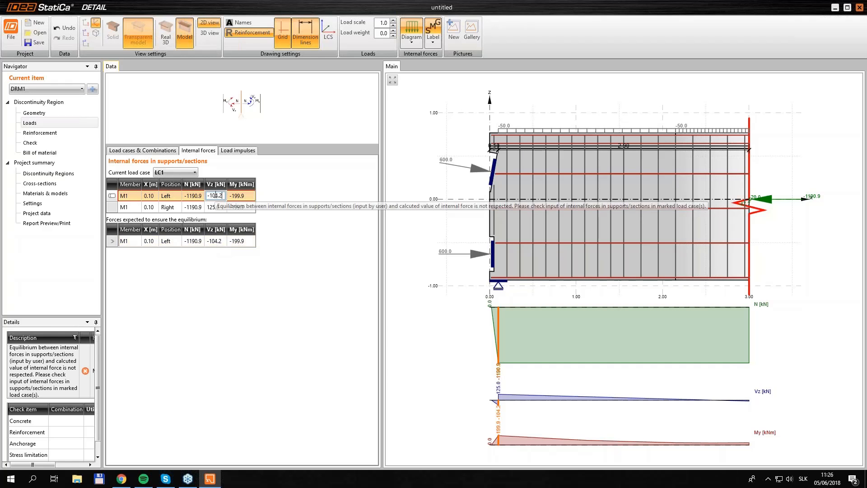
{"action": "key", "text": "Tab"}
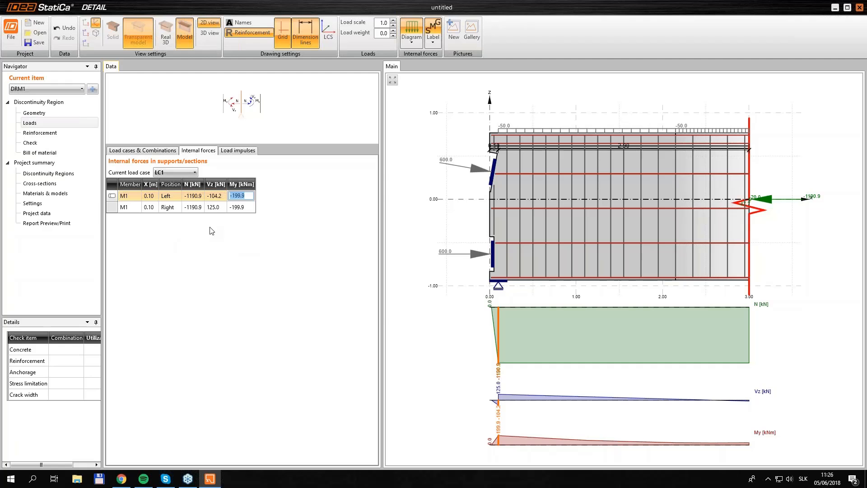
{"action": "left_click", "coordinate": [221, 207]}
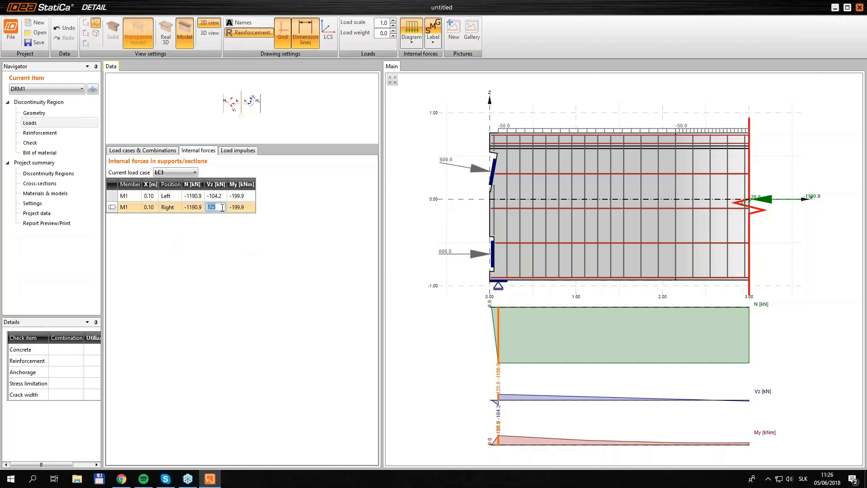
{"action": "scroll", "coordinate": [500, 411], "scroll_direction": "up", "scroll_amount": 2}
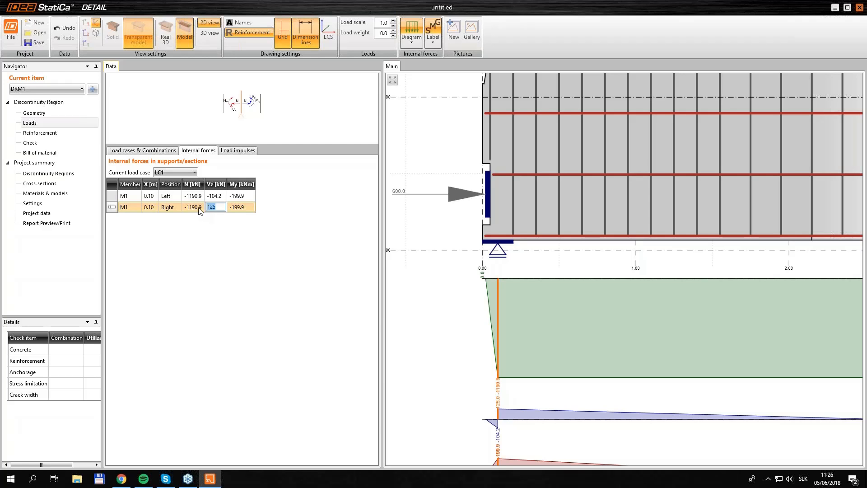
{"action": "type", "text": "400"}
{"action": "key", "text": "Return"}
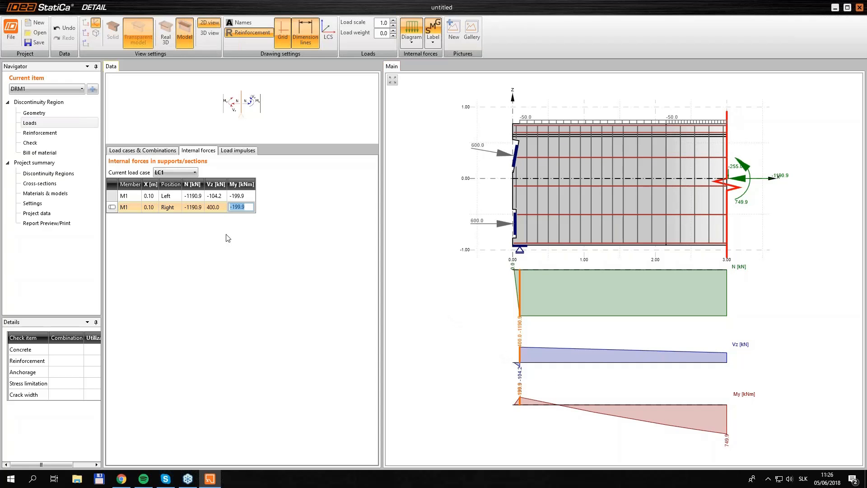
Review load case LC1 and combinations C1, C2 and C3, including their limit states and partial factors.
{"action": "left_click", "coordinate": [142, 152]}
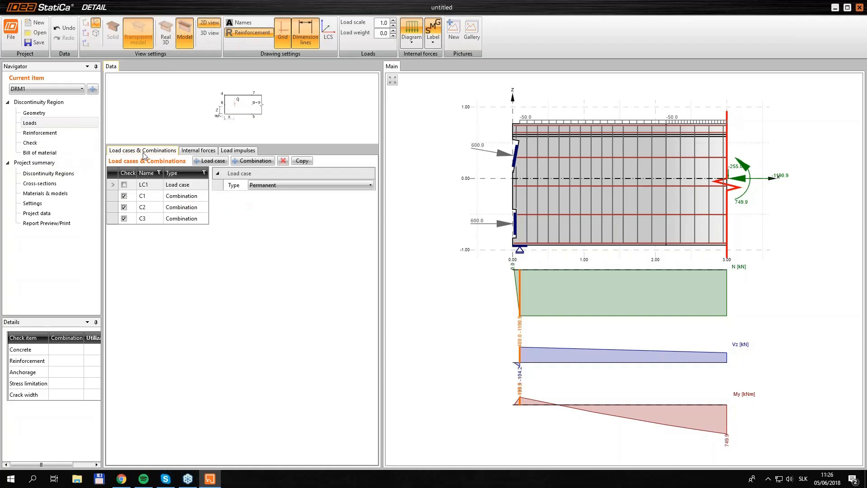
{"action": "left_click", "coordinate": [112, 185]}
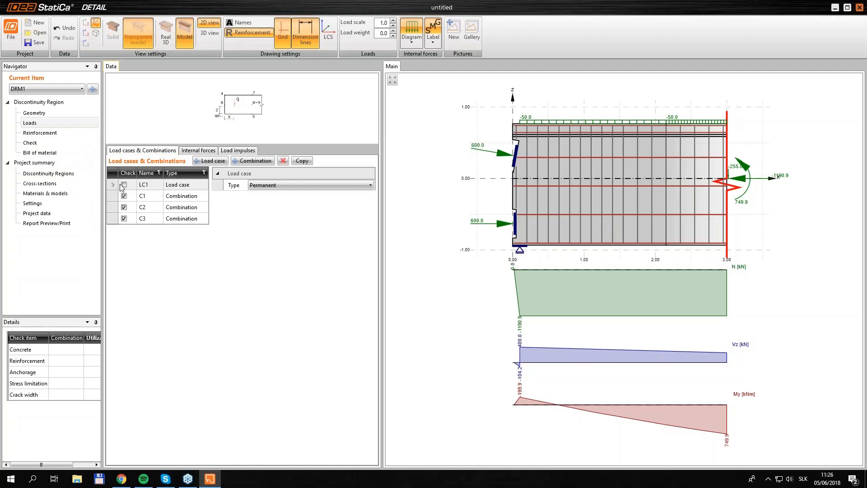
{"action": "left_click", "coordinate": [126, 185]}
{"action": "left_click", "coordinate": [112, 195]}
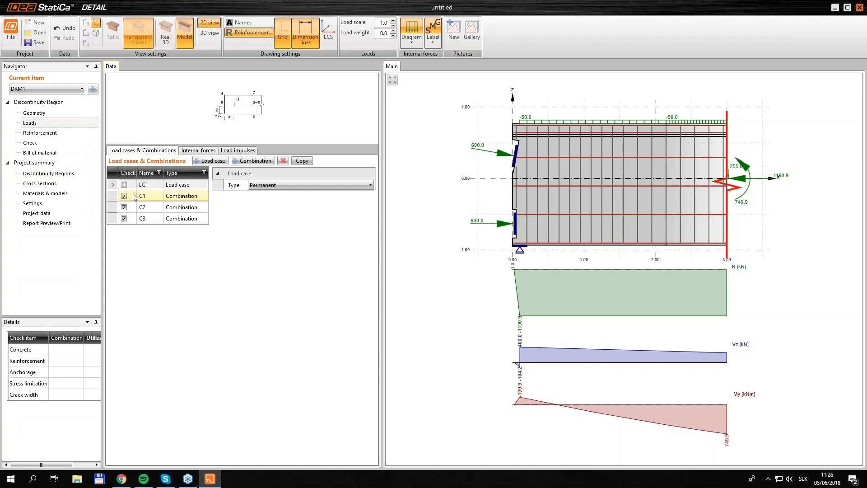
{"action": "left_click", "coordinate": [112, 218]}
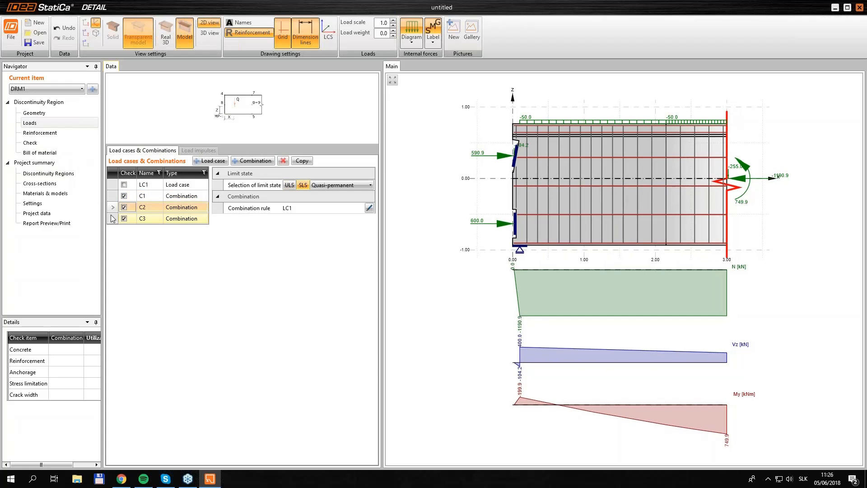
{"action": "left_click", "coordinate": [112, 207]}
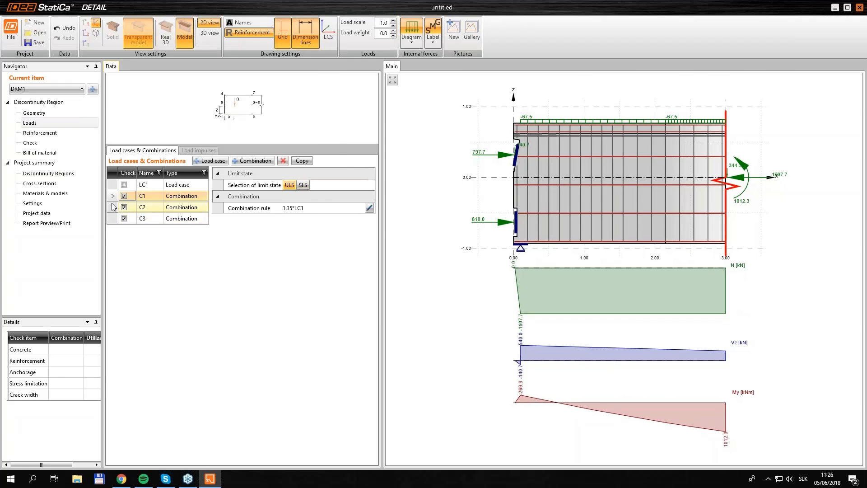
{"action": "left_click", "coordinate": [112, 218]}
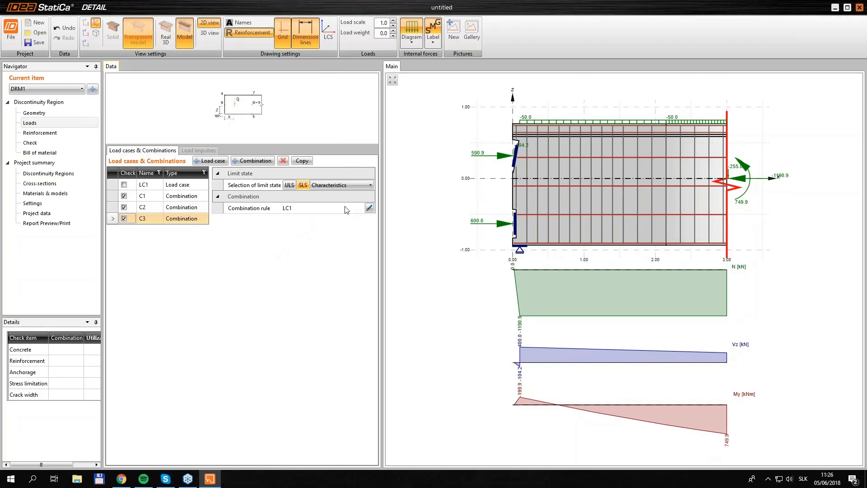
{"action": "left_click", "coordinate": [369, 207]}
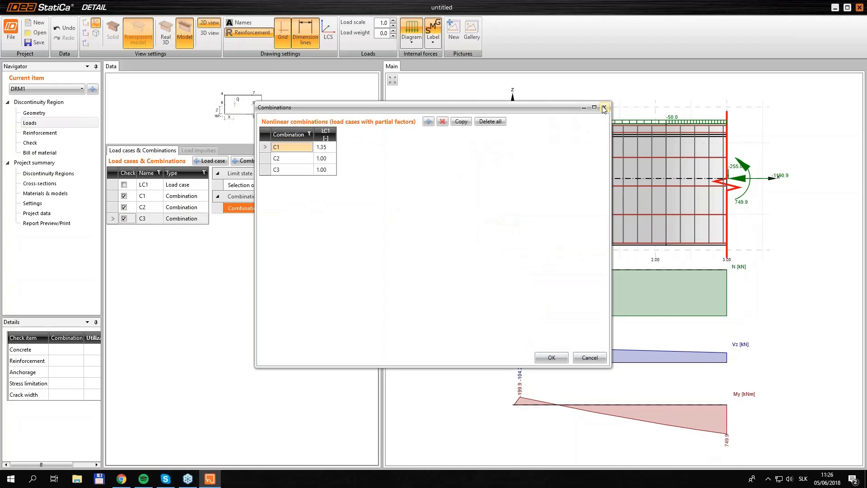
{"action": "left_click", "coordinate": [605, 108]}
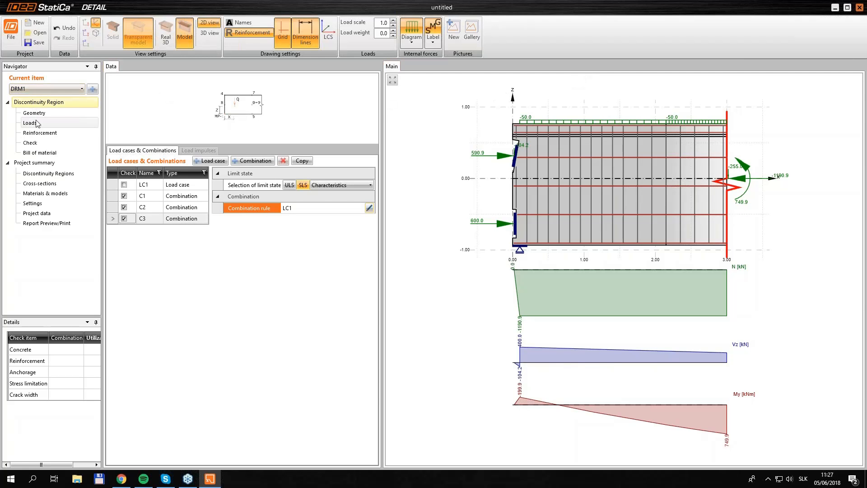
Set the diameter of stirrup group ST1 to 12 mm and inspect the reinforcement in the real 3D view.
{"action": "left_click", "coordinate": [51, 134]}
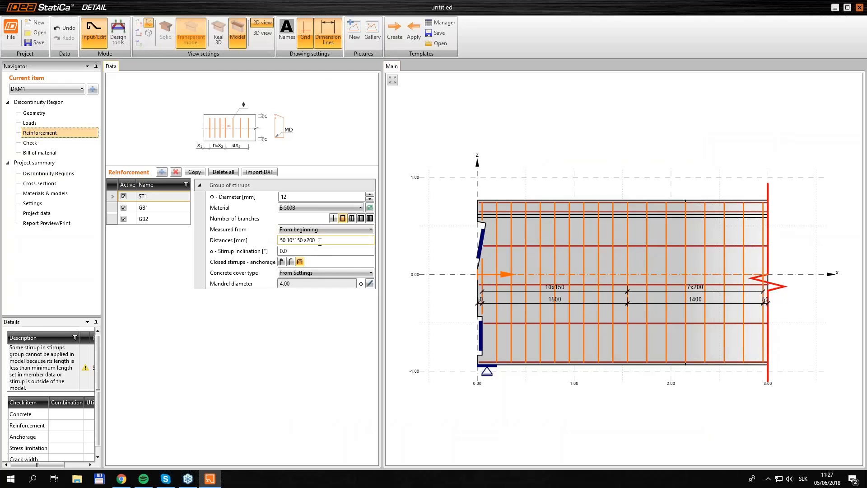
{"action": "left_click_drag", "start_coordinate": [330, 241], "coordinate": [287, 241]}
{"action": "left_click", "coordinate": [290, 198]}
{"action": "left_click_drag", "start_coordinate": [290, 199], "coordinate": [277, 201]}
{"action": "type", "text": "12"}
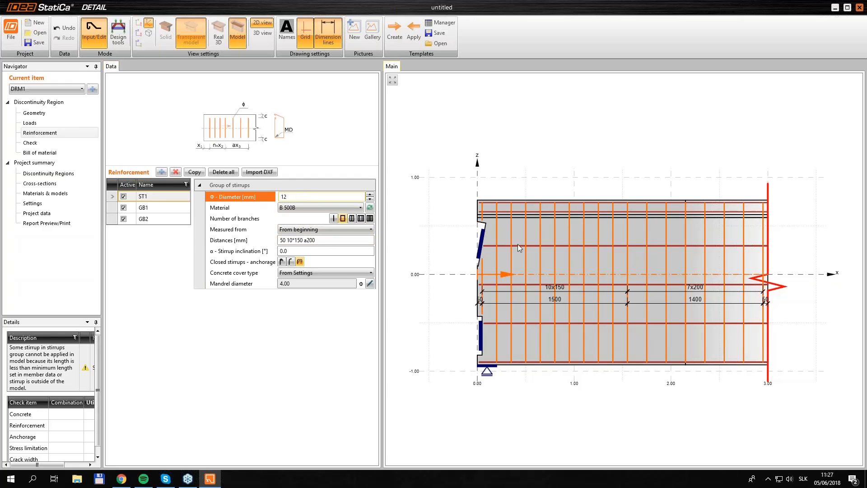
{"action": "left_click", "coordinate": [222, 39]}
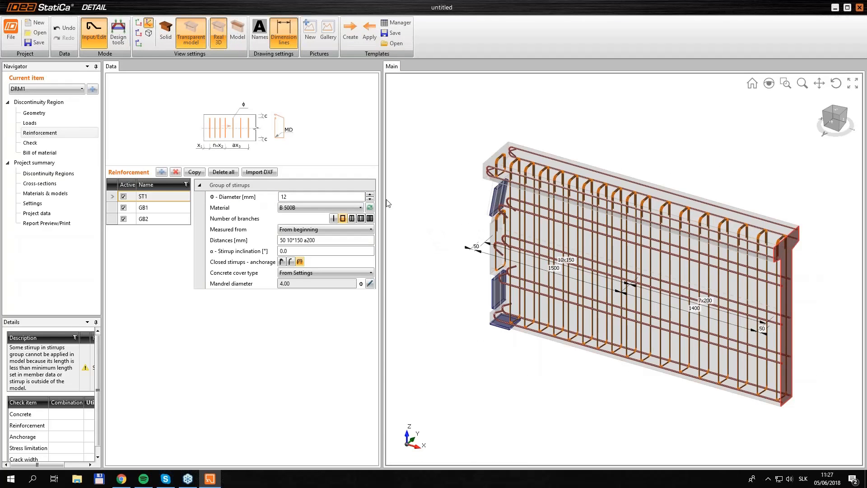
{"action": "left_click", "coordinate": [237, 32]}
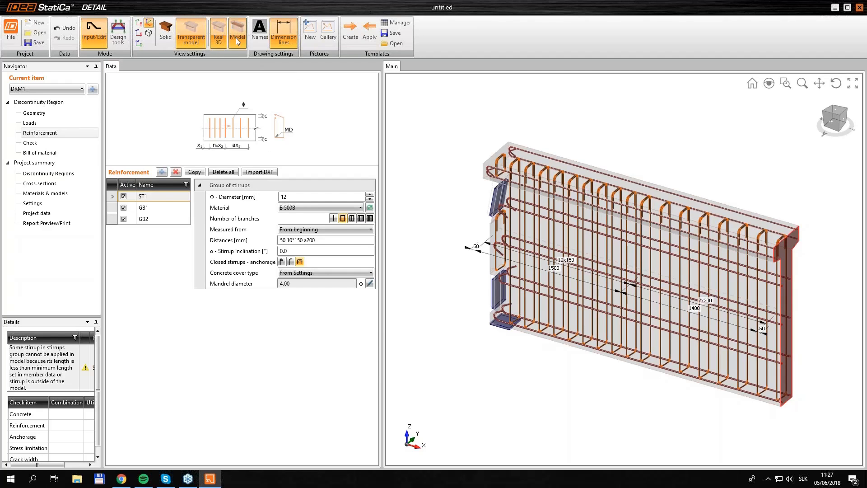
Set the stirrup distances of group ST1 to 50 10*50 a150.
{"action": "left_click_drag", "start_coordinate": [318, 240], "coordinate": [288, 245]}
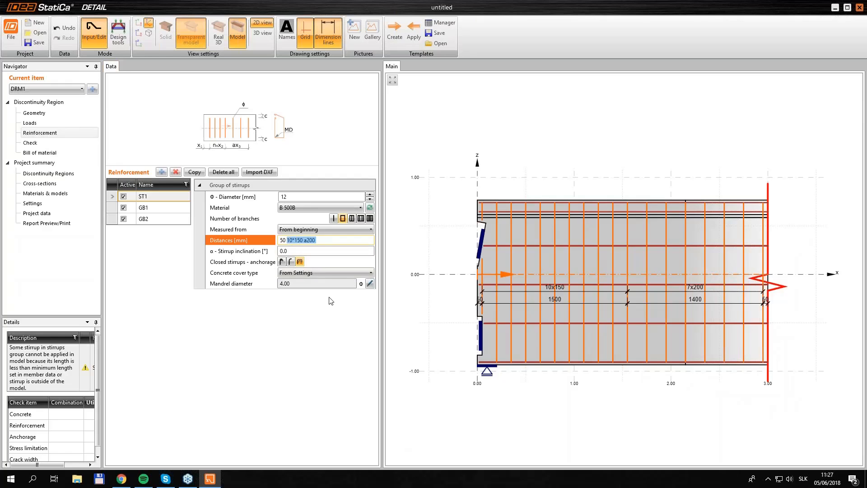
{"action": "left_click", "coordinate": [287, 241]}
{"action": "left_click_drag", "start_coordinate": [280, 241], "coordinate": [287, 241]}
{"action": "left_click_drag", "start_coordinate": [317, 241], "coordinate": [288, 241]}
{"action": "type", "text": "10*50"}
{"action": "key", "text": "Tab"}
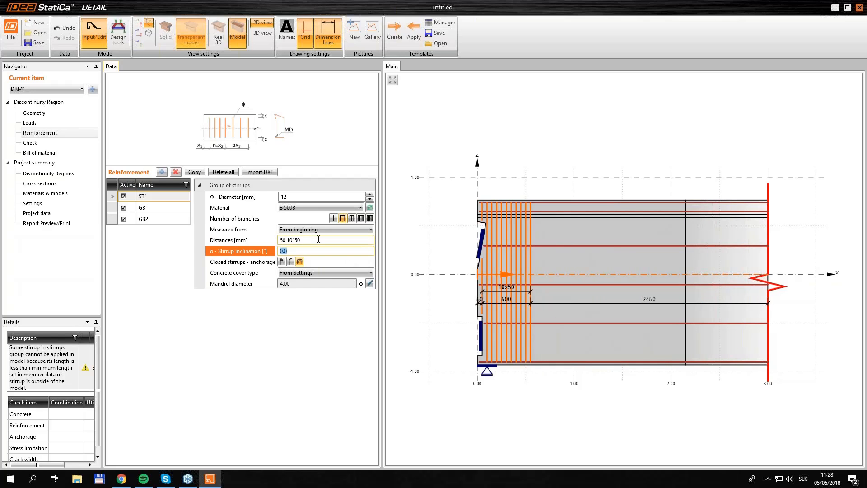
{"action": "left_click", "coordinate": [318, 239]}
{"action": "type", "text": "a150"}
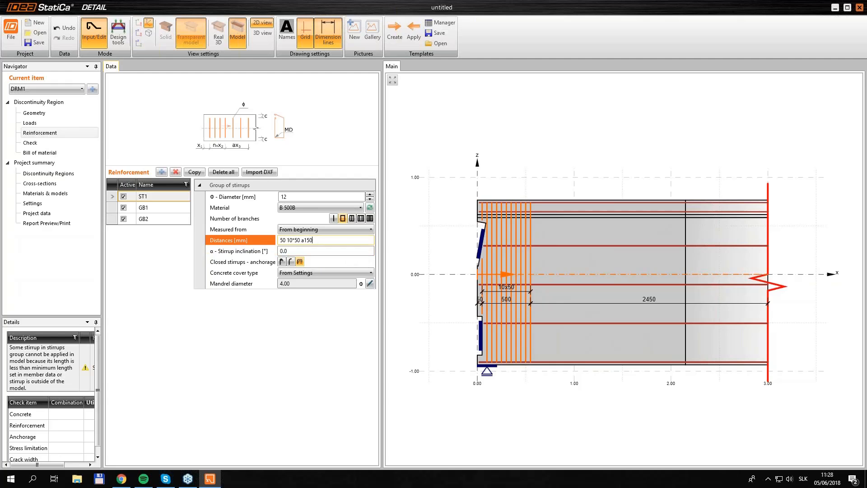
{"action": "key", "text": "Tab"}
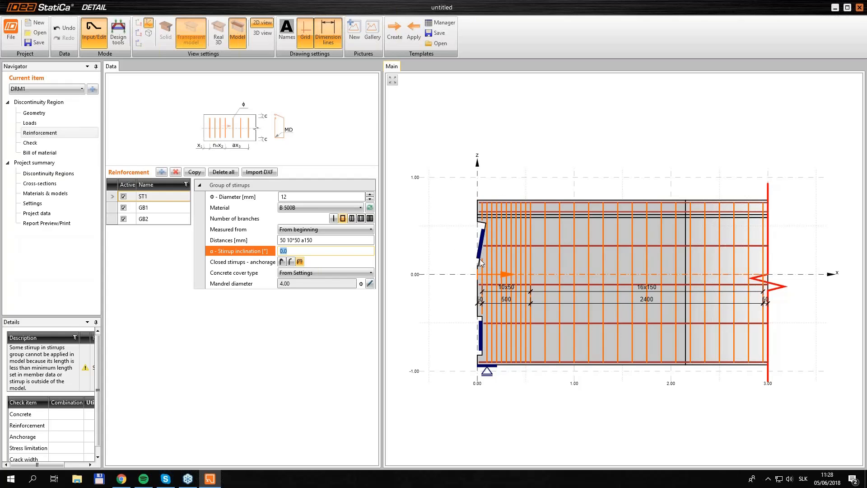
Run the check analysis of discontinuity region DRM1.
{"action": "scroll", "coordinate": [477, 277], "scroll_direction": "up", "scroll_amount": 2}
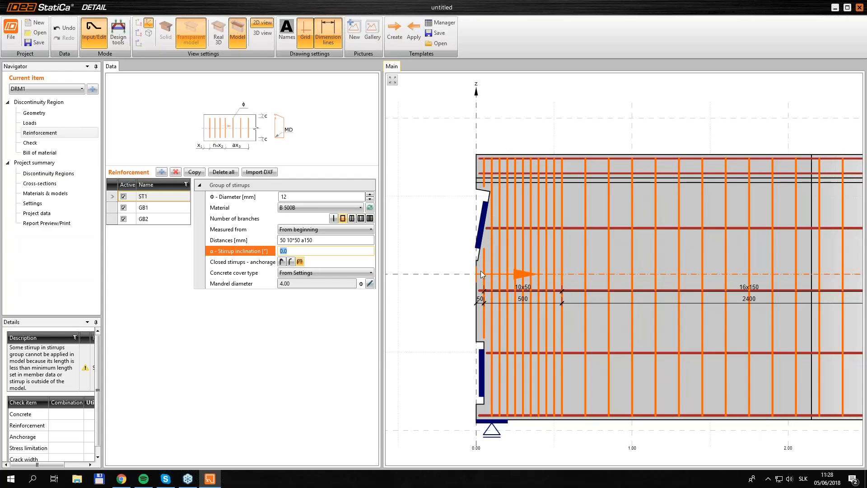
{"action": "scroll", "coordinate": [447, 311], "scroll_direction": "down", "scroll_amount": 2}
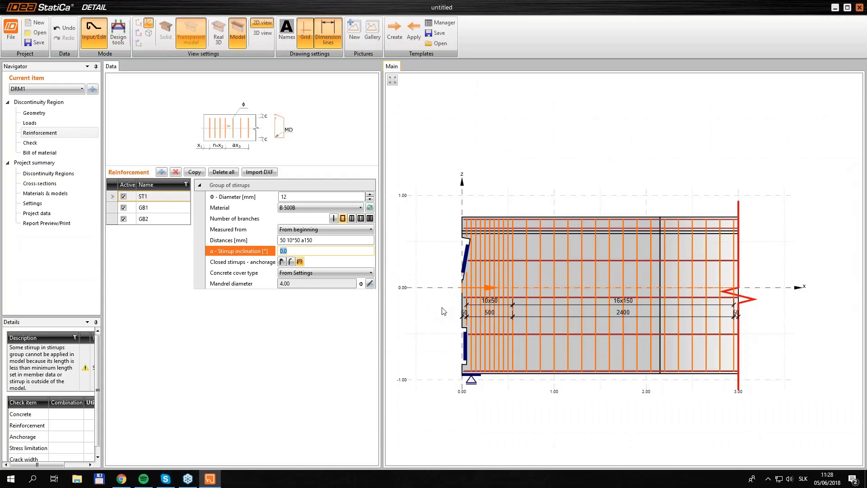
{"action": "scroll", "coordinate": [447, 311], "scroll_direction": "up", "scroll_amount": 1}
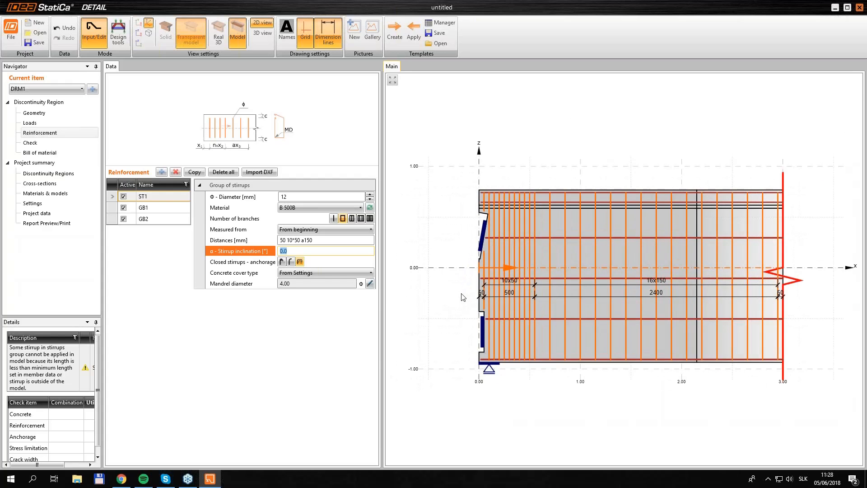
{"action": "left_click", "coordinate": [58, 144]}
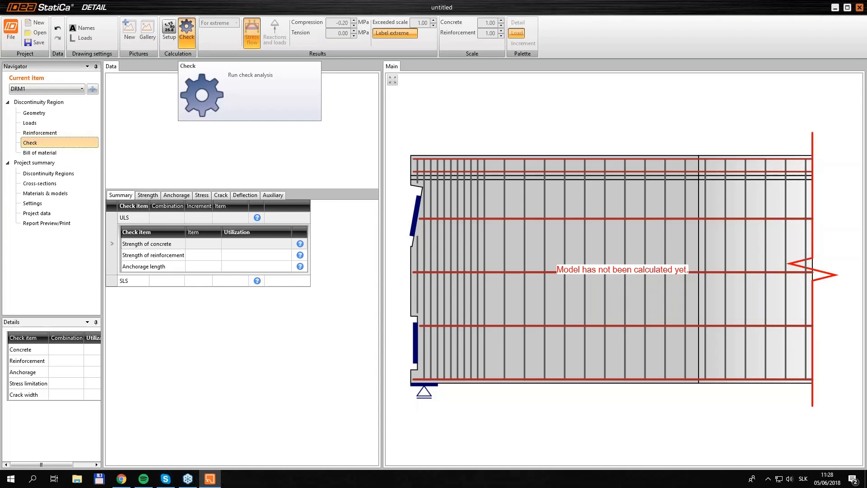
{"action": "left_click", "coordinate": [186, 29]}
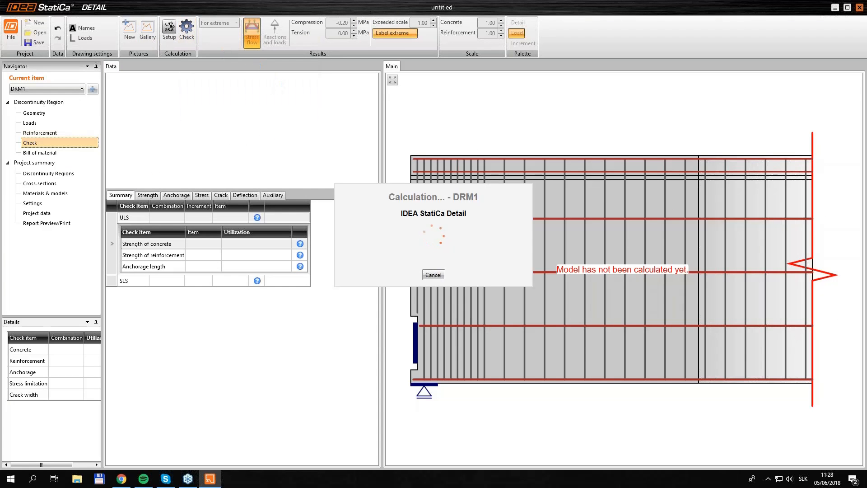
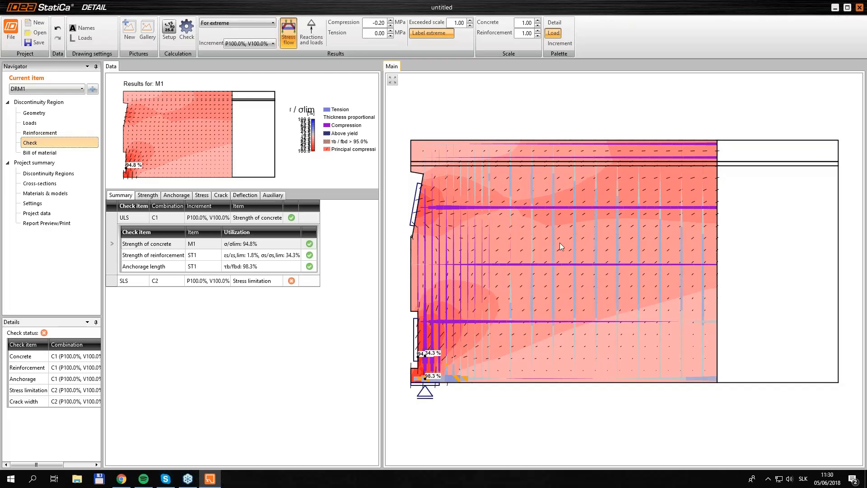
Examine the stress flow results of the beam end around the bearing plates and the support.
{"action": "scroll", "coordinate": [577, 270], "scroll_direction": "up", "scroll_amount": 2}
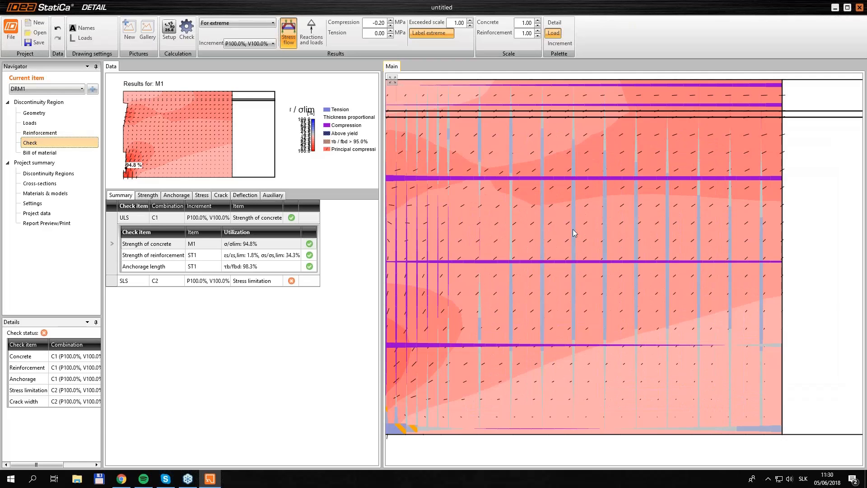
{"action": "scroll", "coordinate": [573, 230], "scroll_direction": "down", "scroll_amount": 2}
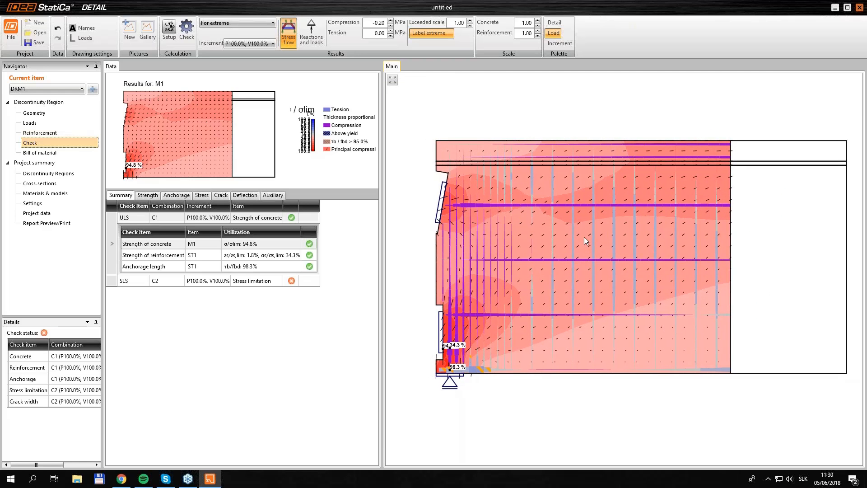
{"action": "scroll", "coordinate": [448, 359], "scroll_direction": "up", "scroll_amount": 1}
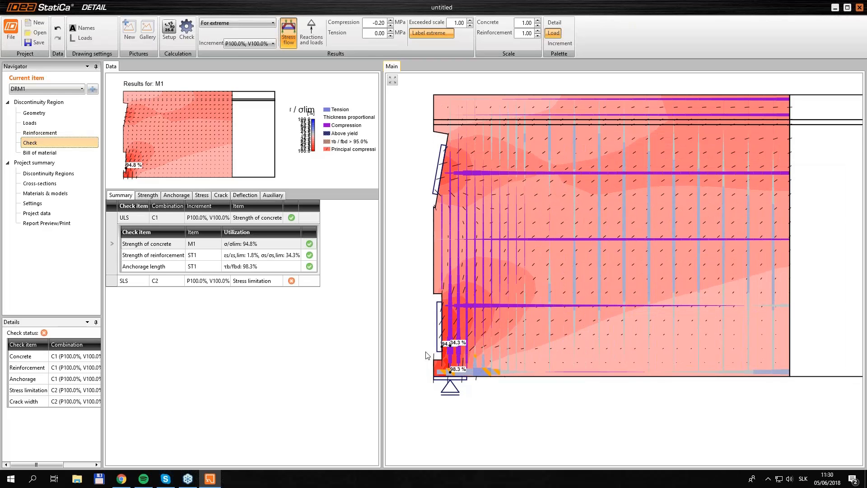
{"action": "scroll", "coordinate": [446, 343], "scroll_direction": "up", "scroll_amount": 1}
{"action": "scroll", "coordinate": [449, 346], "scroll_direction": "up", "scroll_amount": 1}
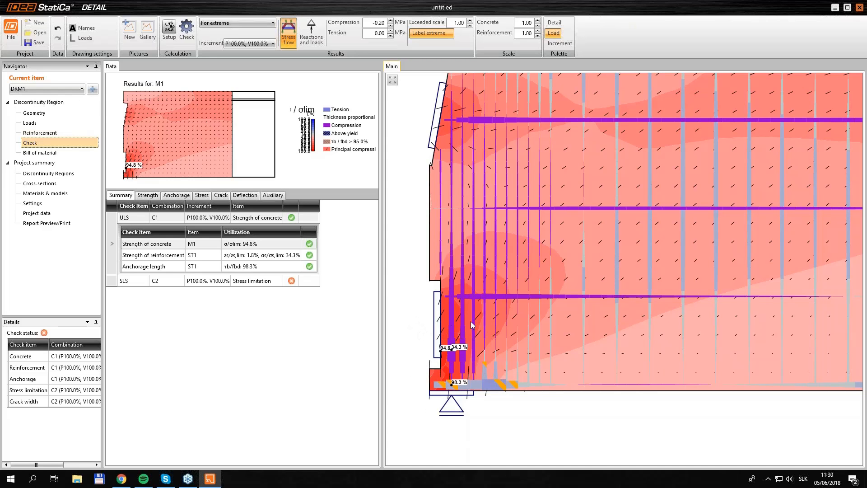
Display the principal stress σ2 in the concrete strength results and examine its extreme near the lower bearing plate.
{"action": "left_click", "coordinate": [147, 195]}
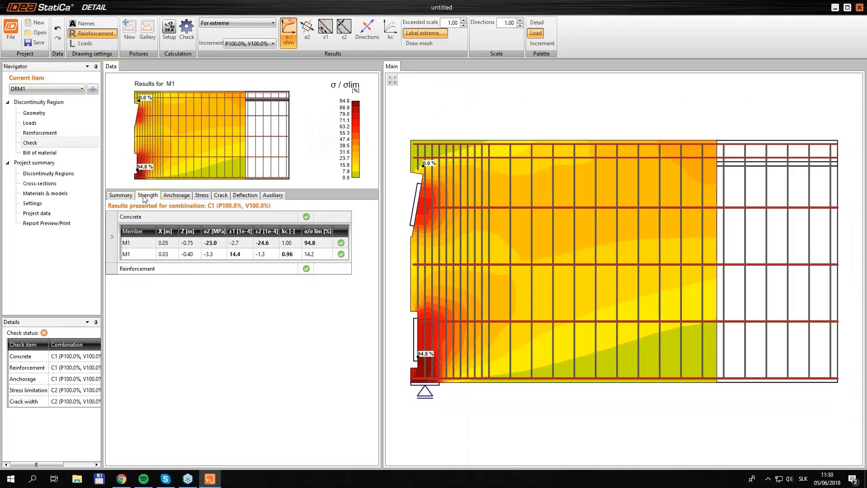
{"action": "left_click", "coordinate": [308, 29]}
{"action": "scroll", "coordinate": [483, 369], "scroll_direction": "up", "scroll_amount": 3}
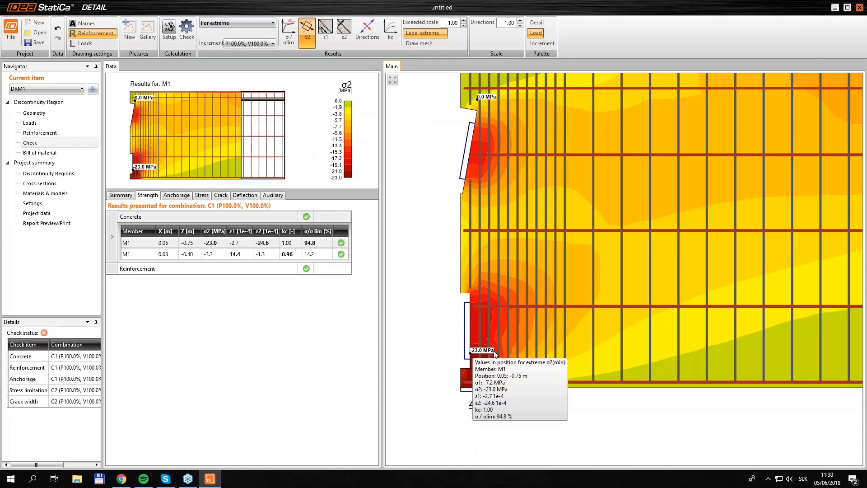
{"action": "scroll", "coordinate": [474, 354], "scroll_direction": "down", "scroll_amount": 2}
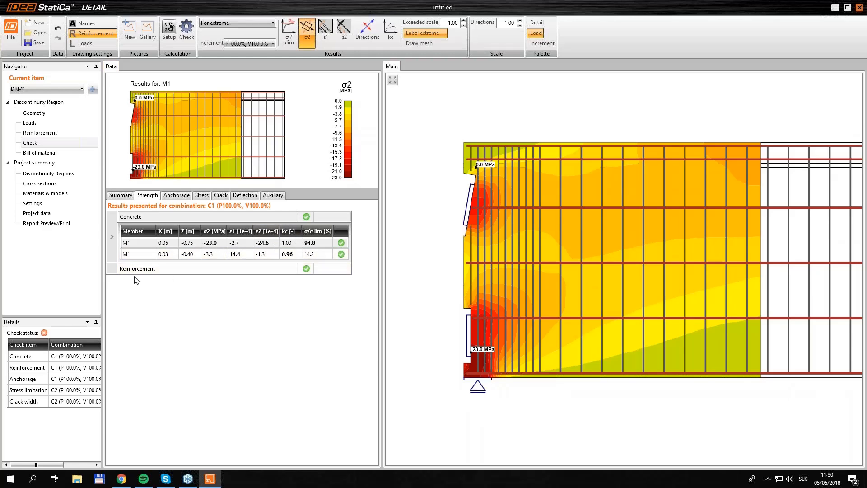
Display the stress σs in the reinforcement strength results.
{"action": "left_click", "coordinate": [113, 272]}
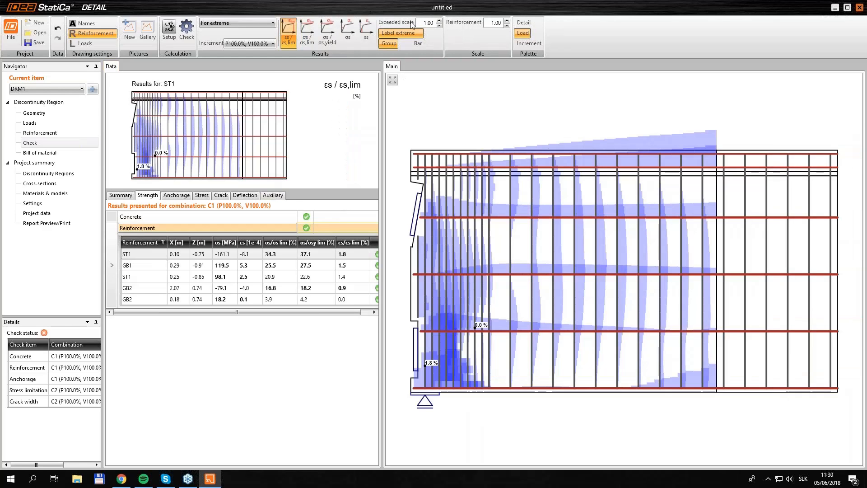
{"action": "left_click", "coordinate": [348, 32]}
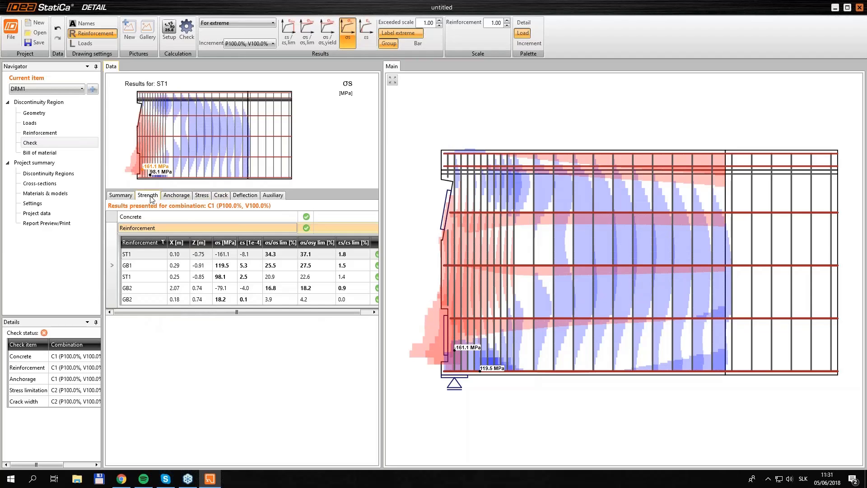
Examine the stress limitation results for the concrete near the lower bearing plate and for the reinforcement.
{"action": "left_click", "coordinate": [202, 195]}
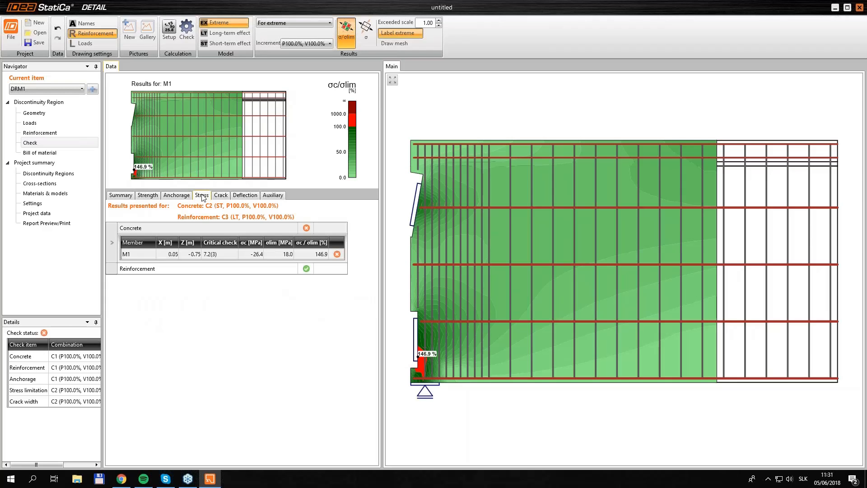
{"action": "left_click", "coordinate": [209, 208]}
{"action": "scroll", "coordinate": [421, 366], "scroll_direction": "up", "scroll_amount": 2}
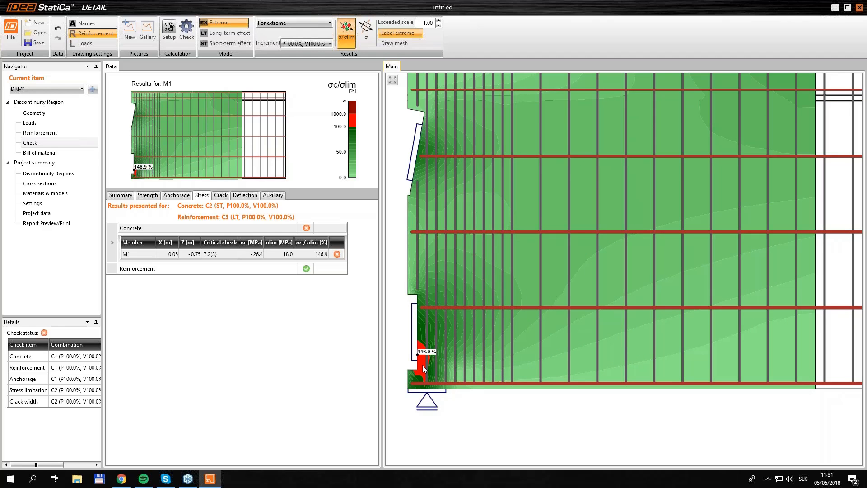
{"action": "scroll", "coordinate": [425, 364], "scroll_direction": "down", "scroll_amount": 1}
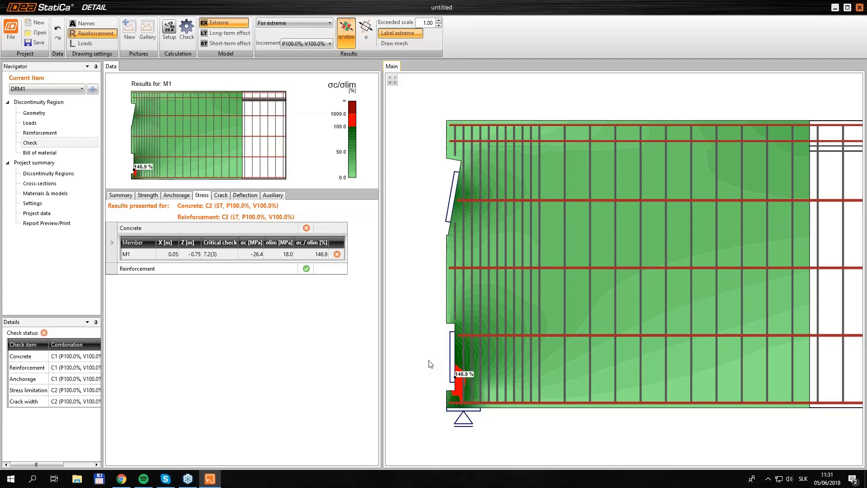
{"action": "left_click", "coordinate": [111, 270]}
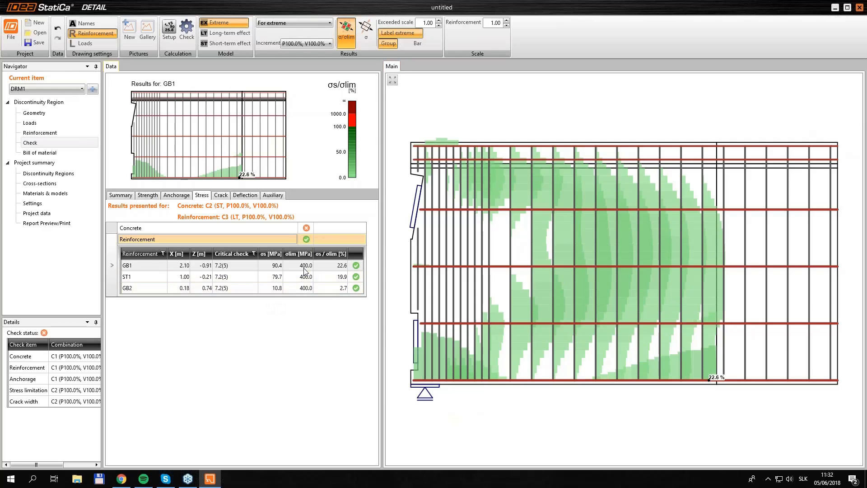
Set the short-term crack width limit wst,lim to 0.20 mm in the crack results.
{"action": "left_click", "coordinate": [221, 195]}
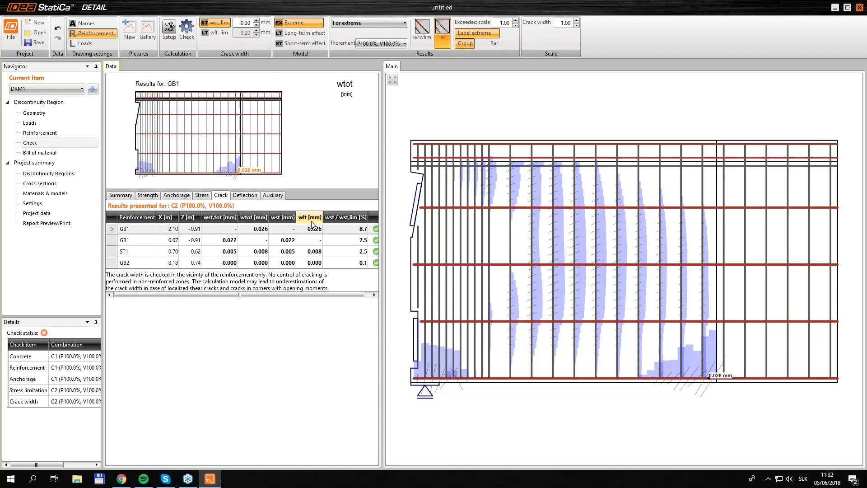
{"action": "left_click", "coordinate": [244, 24]}
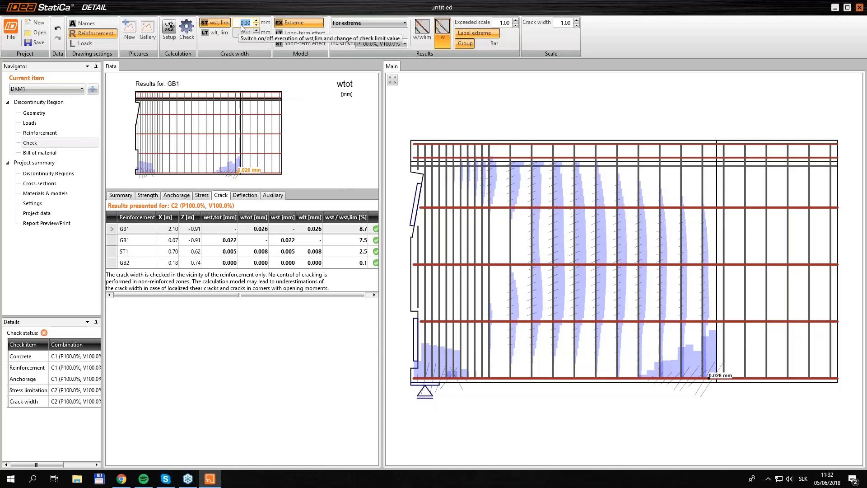
{"action": "type", "text": "0.2"}
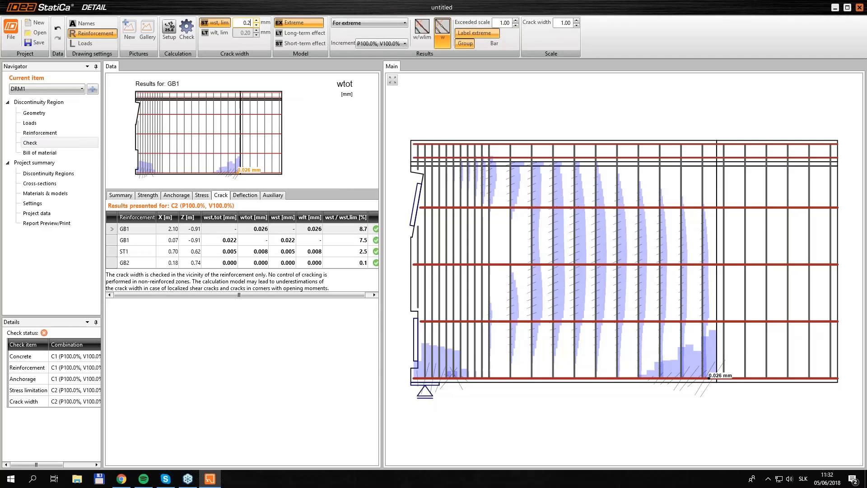
{"action": "key", "text": "Return"}
{"action": "left_click_drag", "start_coordinate": [240, 22], "coordinate": [251, 23]}
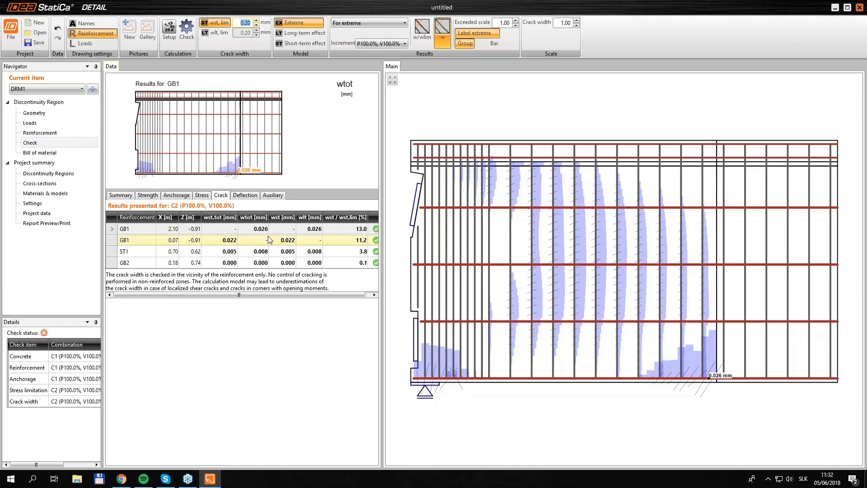
{"action": "left_click", "coordinate": [255, 231]}
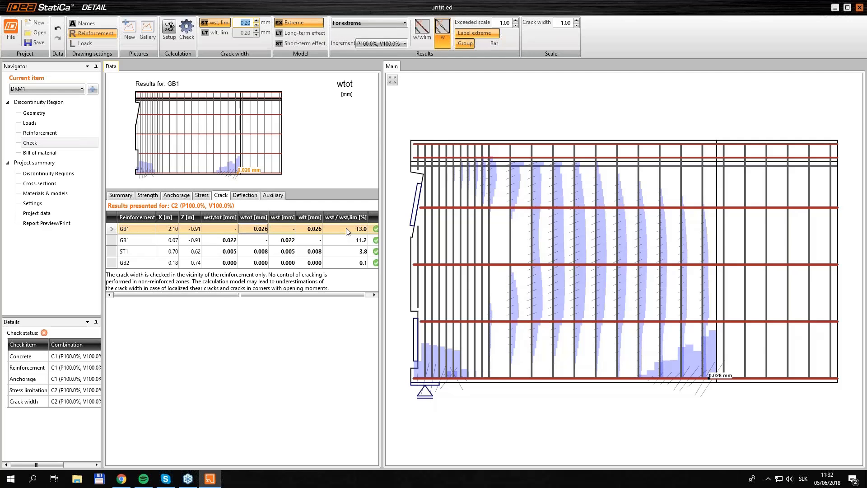
Display the crack width results as the ratio w/wlim.
{"action": "left_click", "coordinate": [421, 35]}
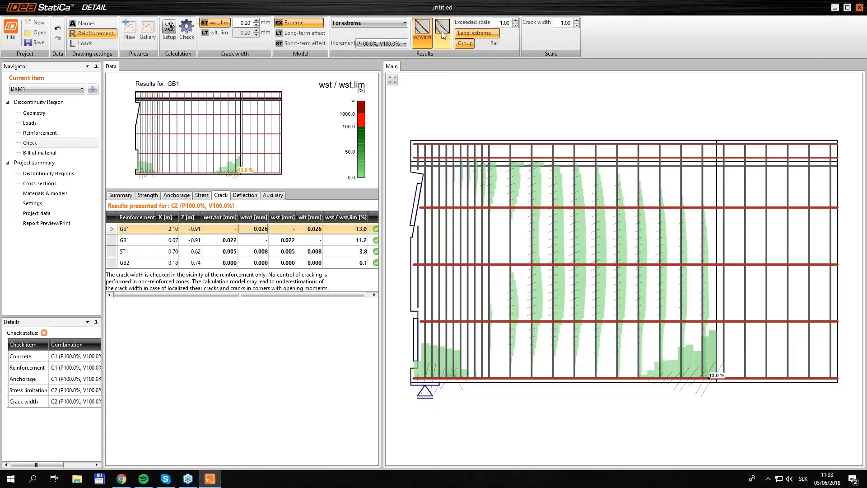
{"action": "left_click", "coordinate": [425, 33]}
{"action": "left_click", "coordinate": [425, 34]}
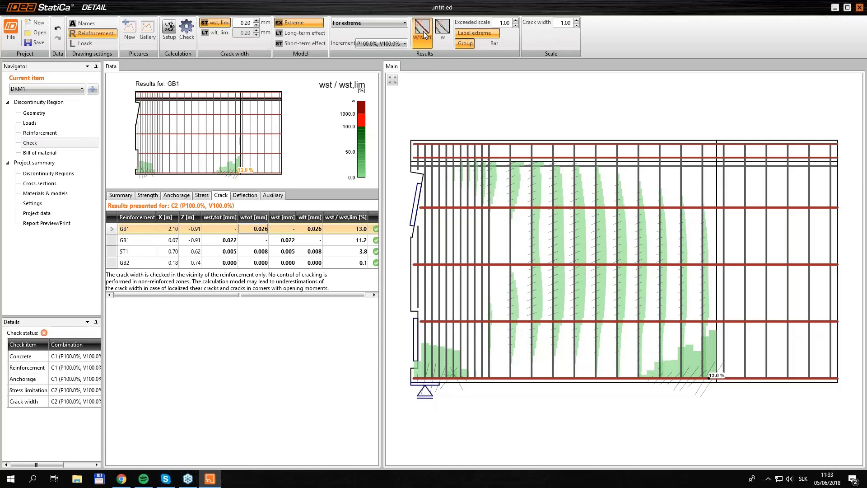
Copy discontinuity region DRM1 and delete point support PS1 from the copy, including the load impulses that refer to it.
{"action": "left_click", "coordinate": [52, 174]}
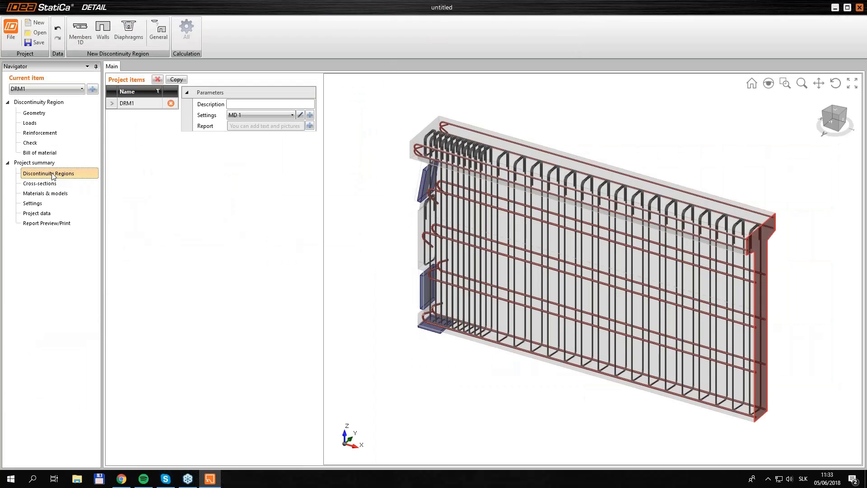
{"action": "left_click", "coordinate": [176, 80]}
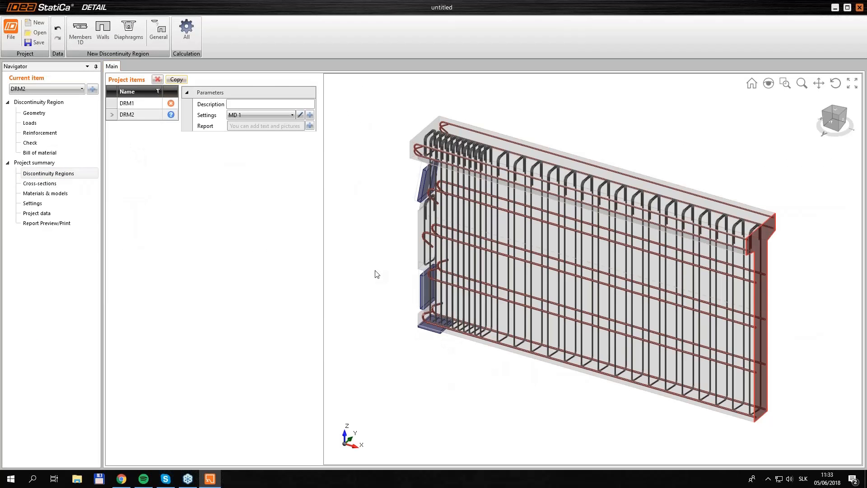
{"action": "left_click", "coordinate": [53, 113]}
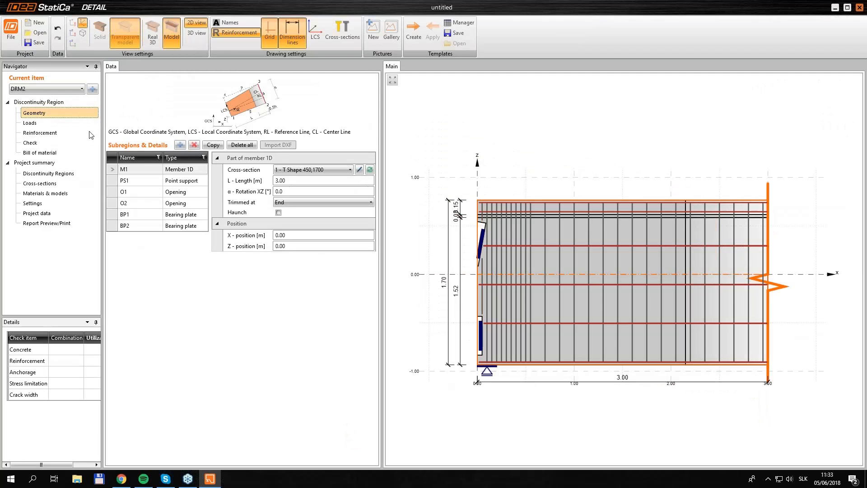
{"action": "left_click", "coordinate": [135, 181]}
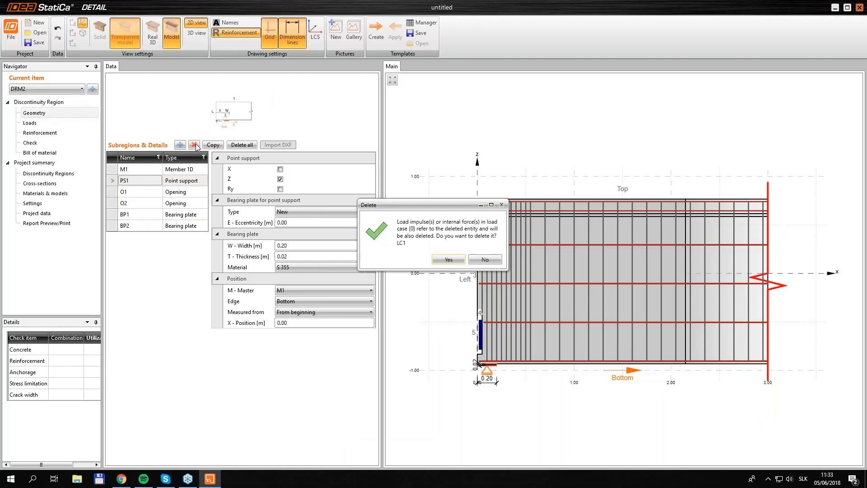
{"action": "left_click", "coordinate": [448, 263]}
{"action": "left_click", "coordinate": [449, 261]}
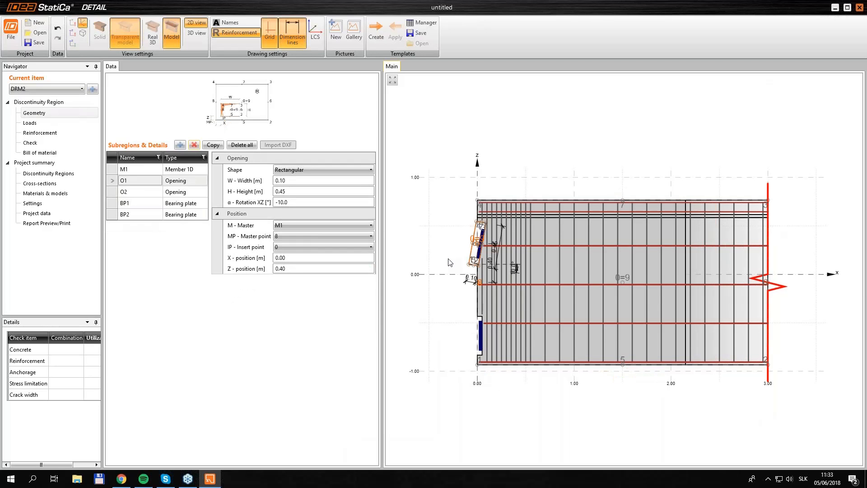
View the loads of DRM2 and run its check, displaying the summary results.
{"action": "left_click", "coordinate": [57, 124]}
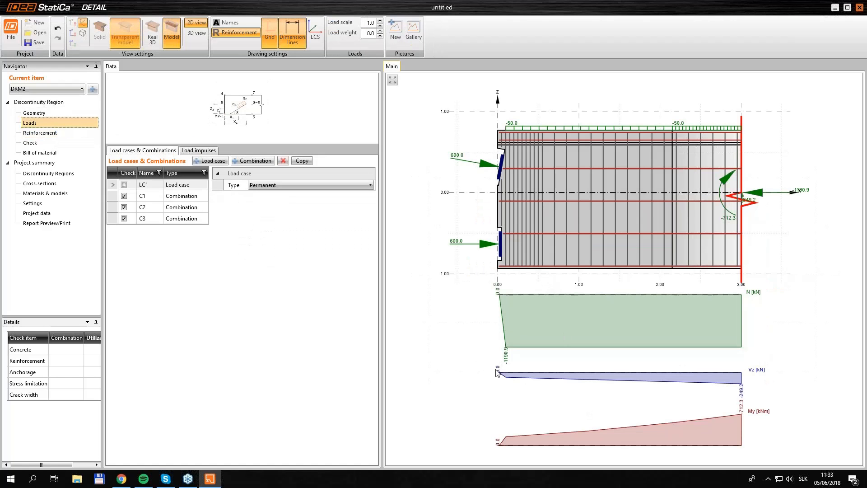
{"action": "left_click", "coordinate": [61, 143]}
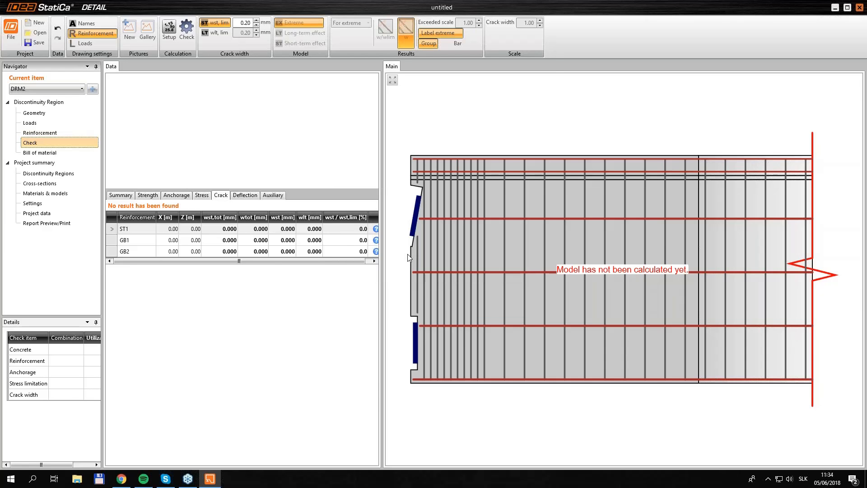
{"action": "left_click", "coordinate": [121, 196]}
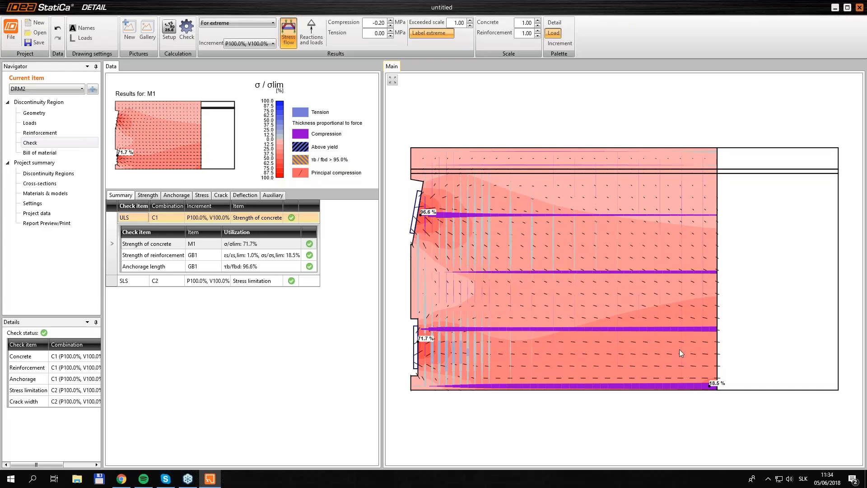
Compare the check summary and stress flow of regions DRM1 and DRM2.
{"action": "left_click", "coordinate": [39, 88]}
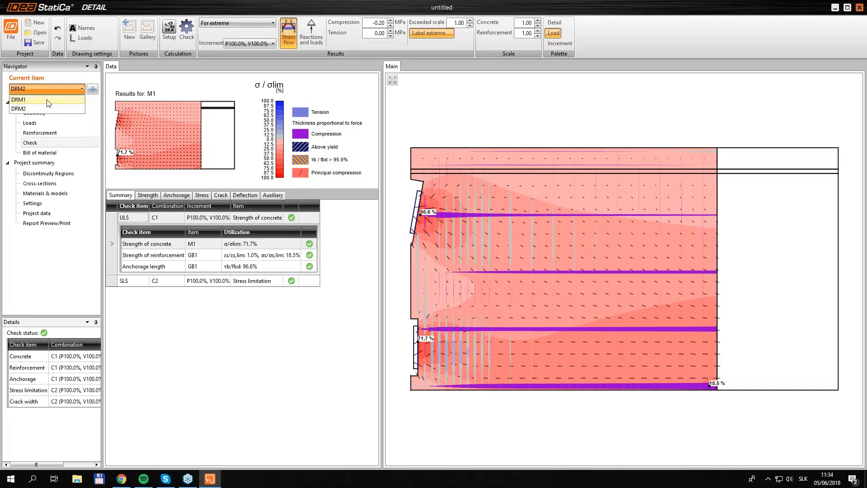
{"action": "left_click", "coordinate": [47, 101]}
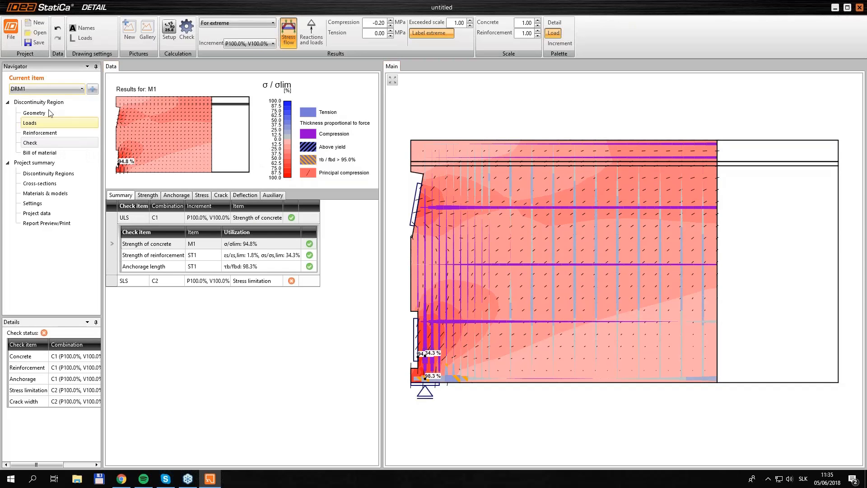
{"action": "left_click", "coordinate": [36, 88]}
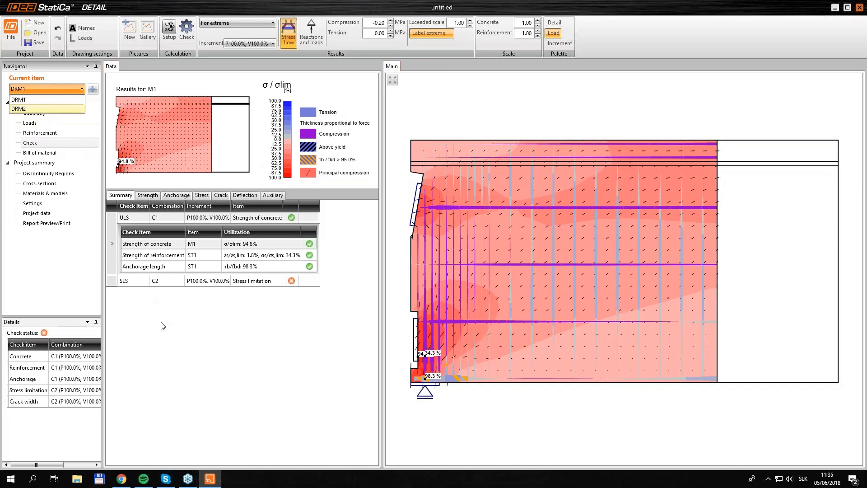
{"action": "key", "text": "Return"}
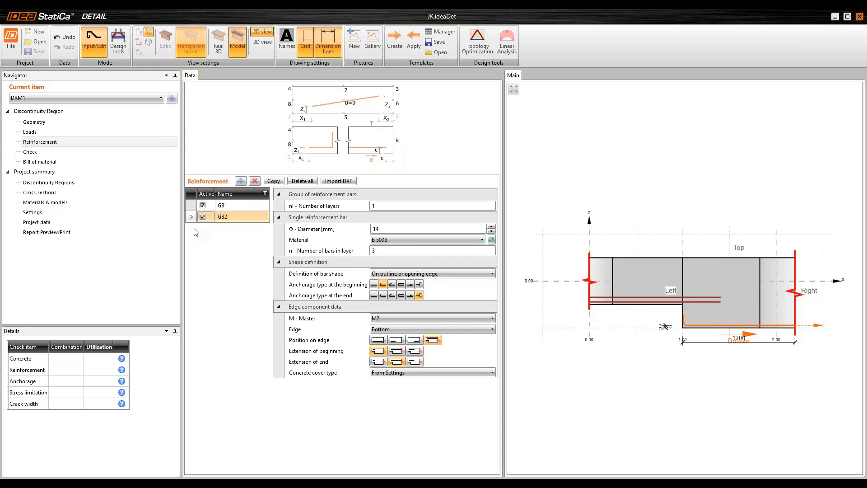
Review the layer count, layer distance, diameter, bars per layer and end extension of reinforcement group GB1 in the JK.ideaDet project.
{"action": "left_click", "coordinate": [191, 207]}
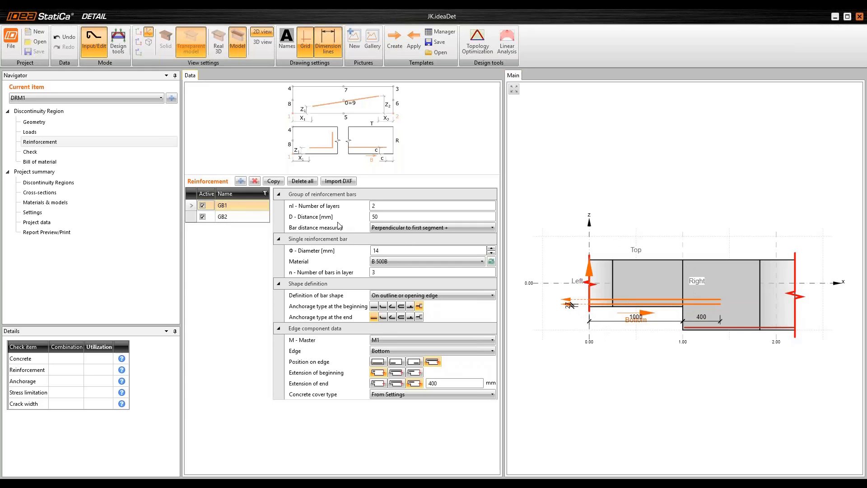
{"action": "left_click", "coordinate": [381, 205]}
{"action": "left_click", "coordinate": [388, 216]}
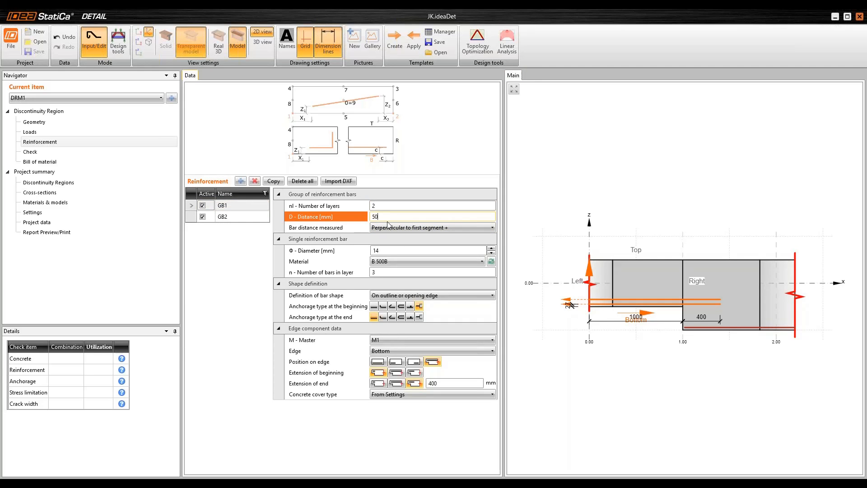
{"action": "left_click", "coordinate": [378, 270]}
{"action": "left_click", "coordinate": [388, 251]}
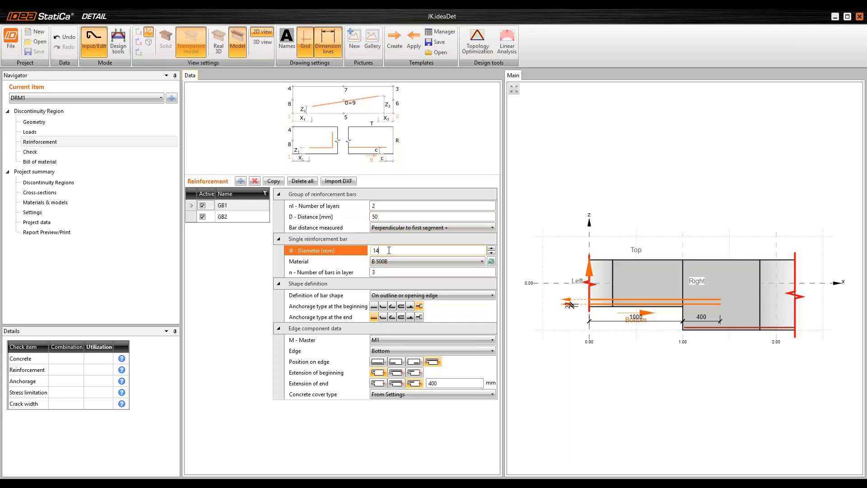
{"action": "left_click", "coordinate": [387, 273]}
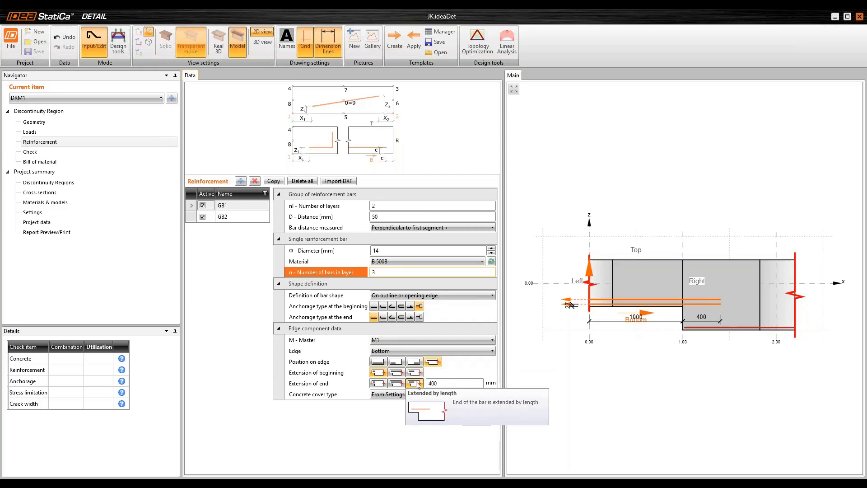
{"action": "left_click", "coordinate": [452, 383]}
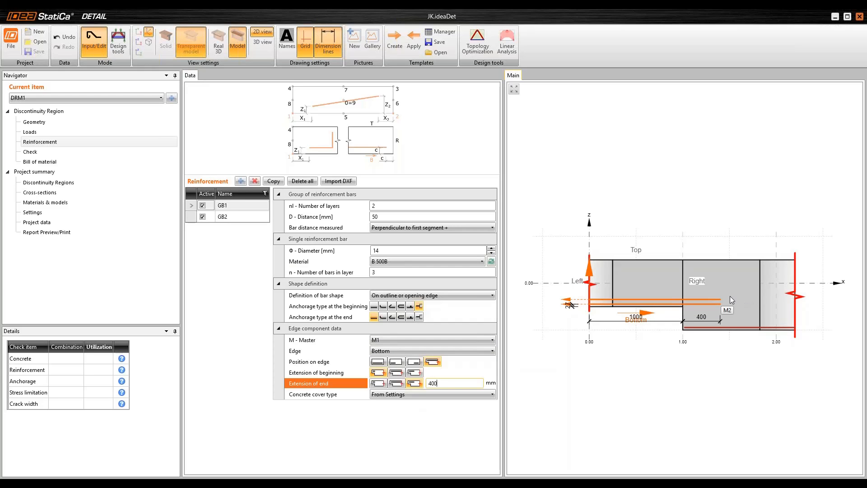
Review the layer count, diameter, bars per layer and anchorage types of reinforcement group GB2.
{"action": "left_click", "coordinate": [192, 218]}
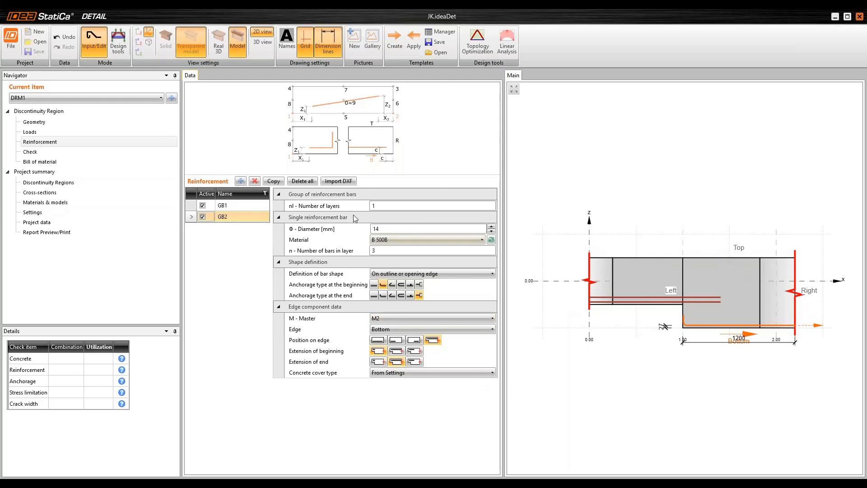
{"action": "left_click", "coordinate": [383, 205]}
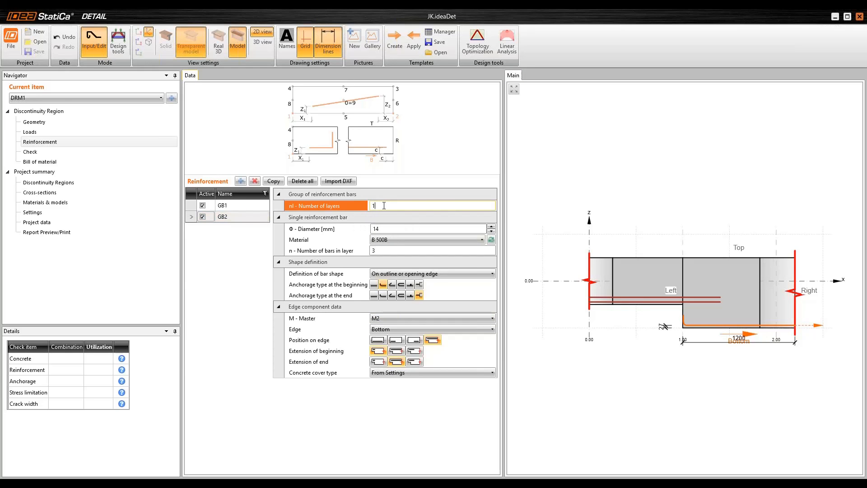
{"action": "left_click", "coordinate": [387, 228]}
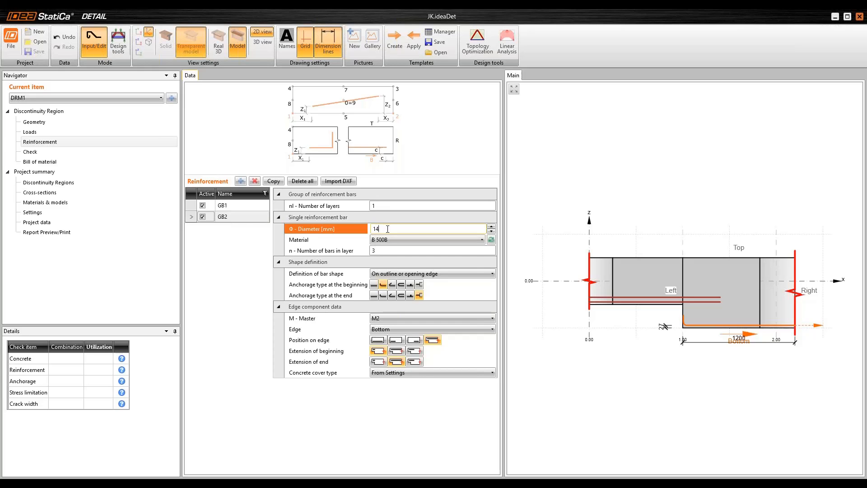
{"action": "left_click", "coordinate": [387, 251]}
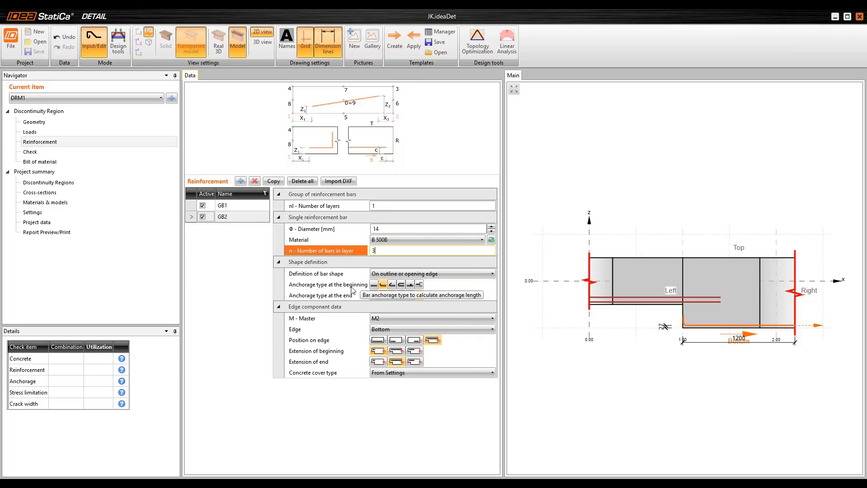
{"action": "left_click", "coordinate": [383, 286]}
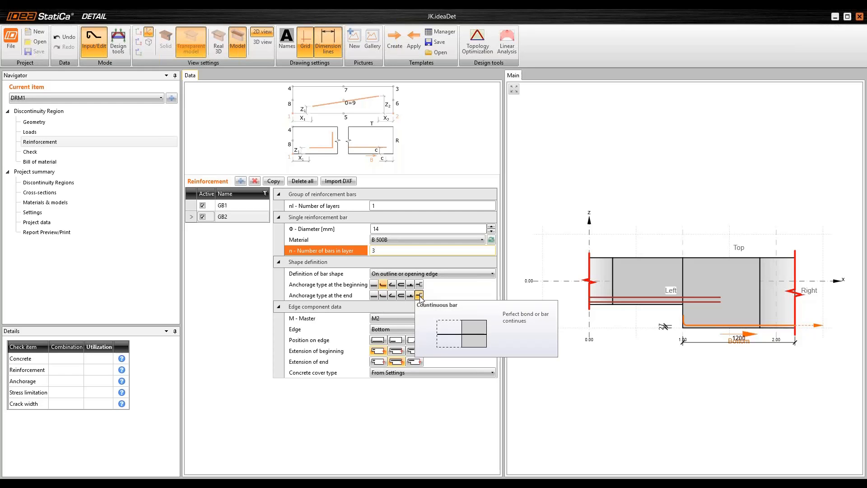
Give reinforcement group GB2 a continuous-bar anchorage at the end with 3 bars in the layer, and copy the group.
{"action": "left_click", "coordinate": [419, 295]}
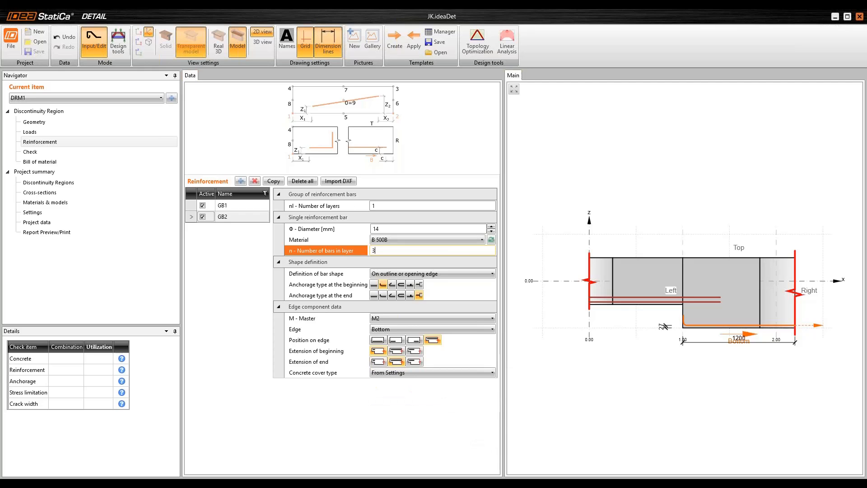
{"action": "key", "text": "Return"}
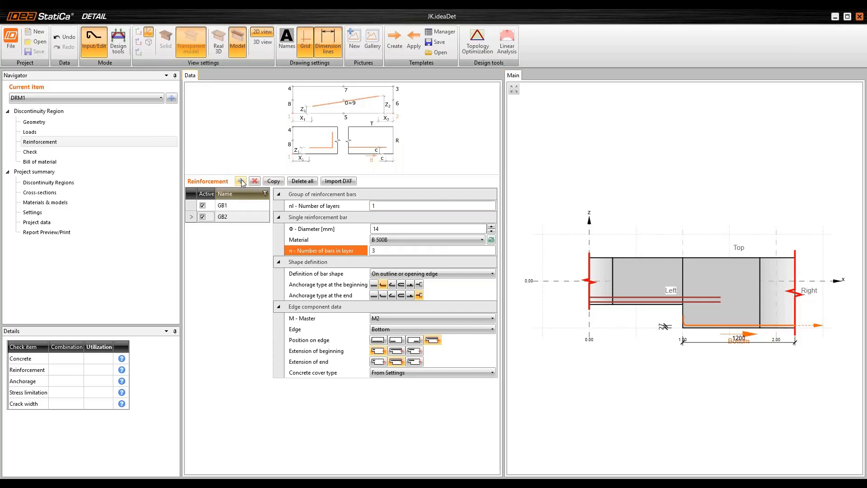
{"action": "left_click", "coordinate": [190, 219]}
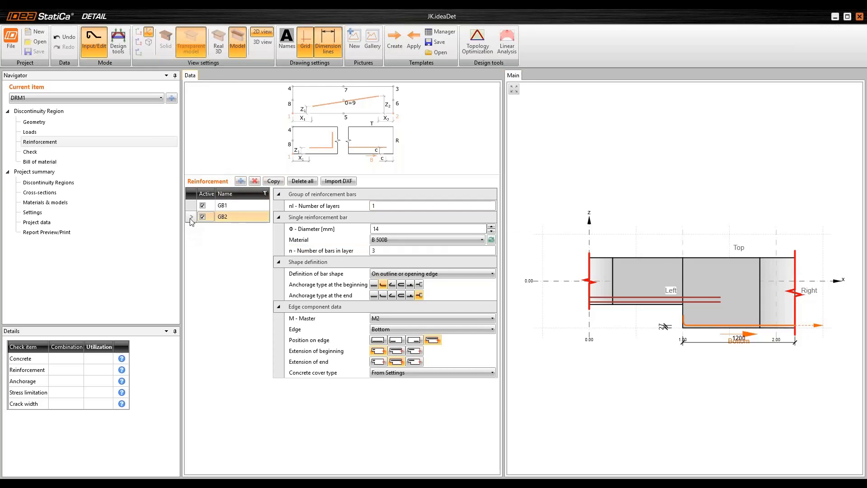
{"action": "left_click", "coordinate": [273, 181]}
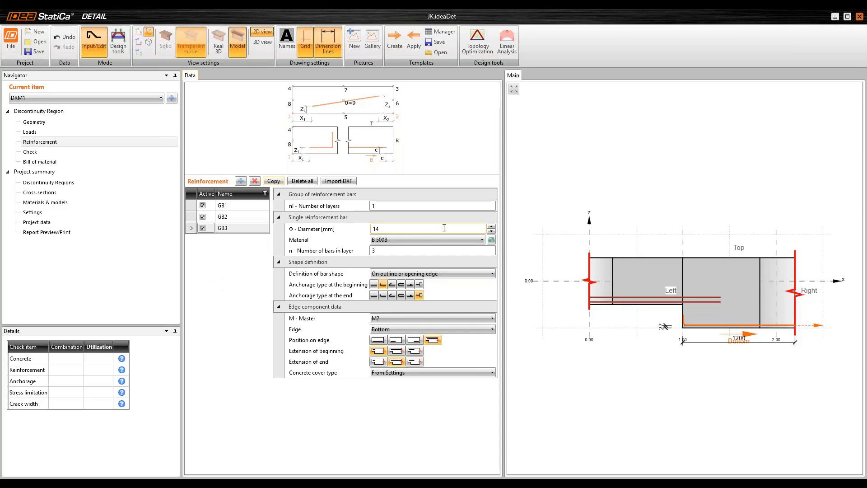
Set the copied reinforcement group to one layer of 2 bars with a 12 mm diameter.
{"action": "left_click", "coordinate": [395, 207]}
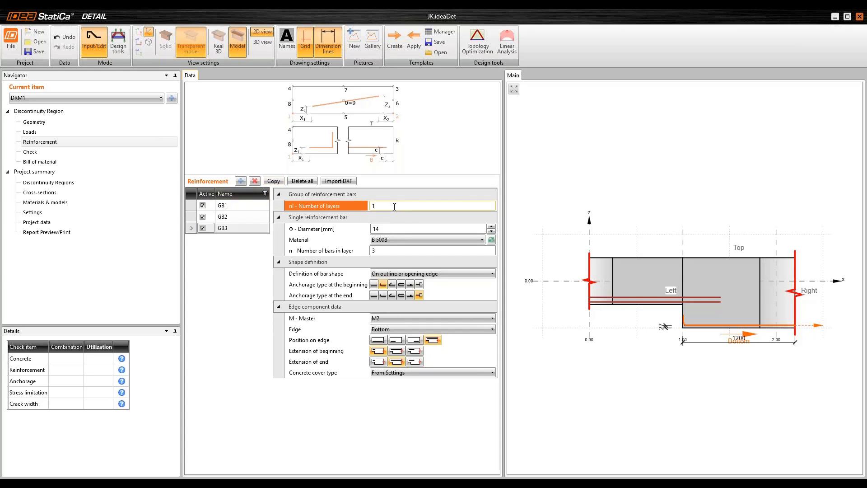
{"action": "key", "text": "Tab"}
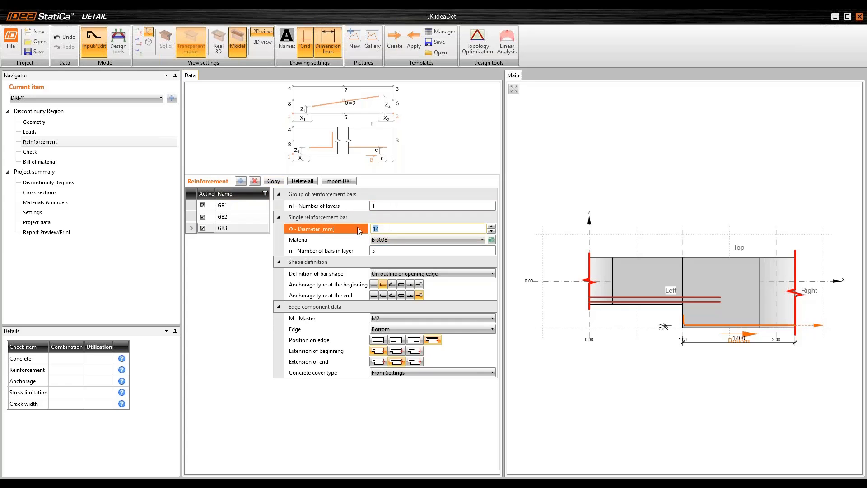
{"action": "key", "text": "Tab"}
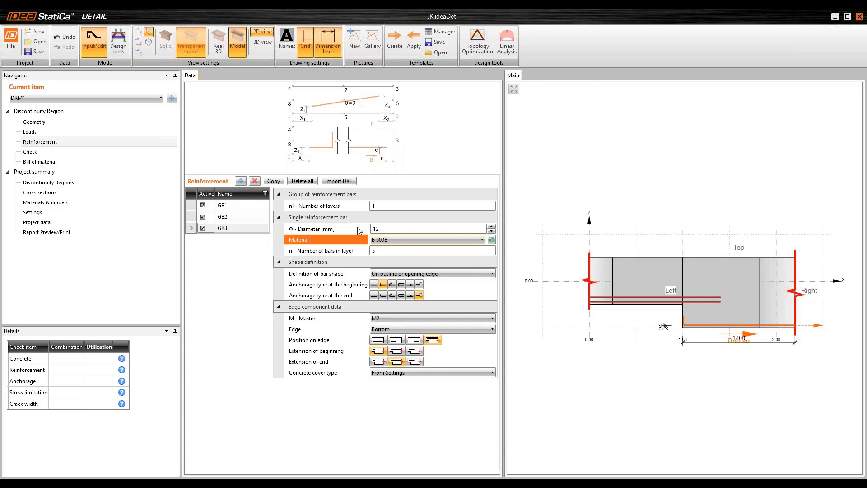
{"action": "left_click", "coordinate": [337, 248]}
{"action": "type", "text": "2"}
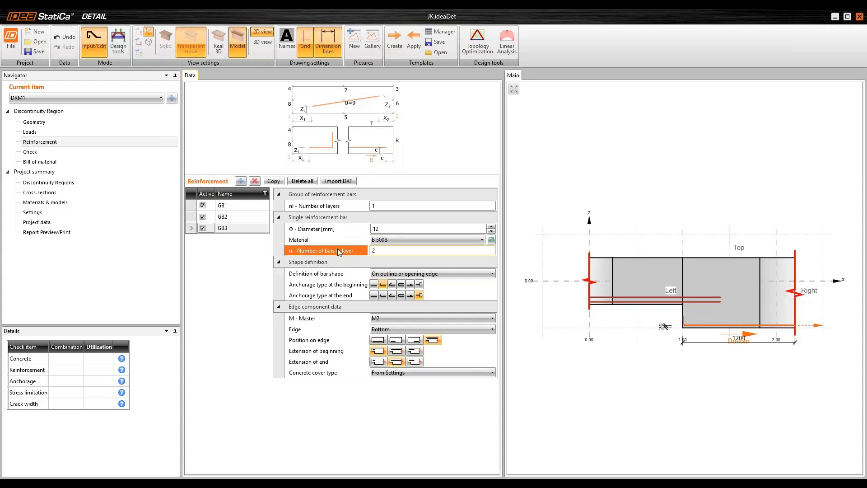
{"action": "key", "text": "Tab"}
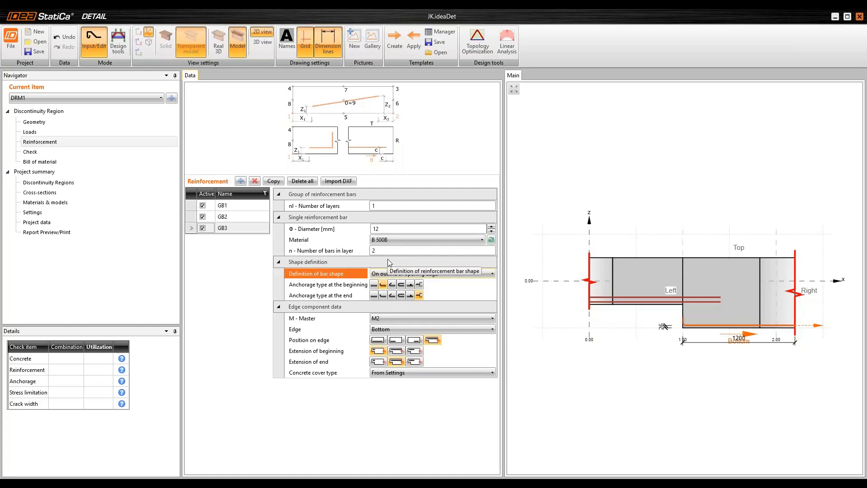
Make the copied group's bars continuous at both the beginning and the end, and place them on the Top edge of M2.
{"action": "left_click", "coordinate": [418, 284]}
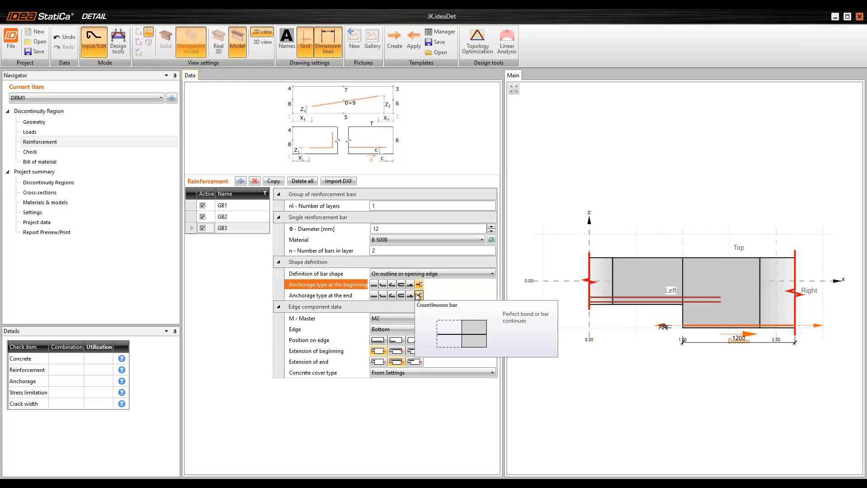
{"action": "left_click", "coordinate": [419, 295]}
{"action": "left_click", "coordinate": [386, 330]}
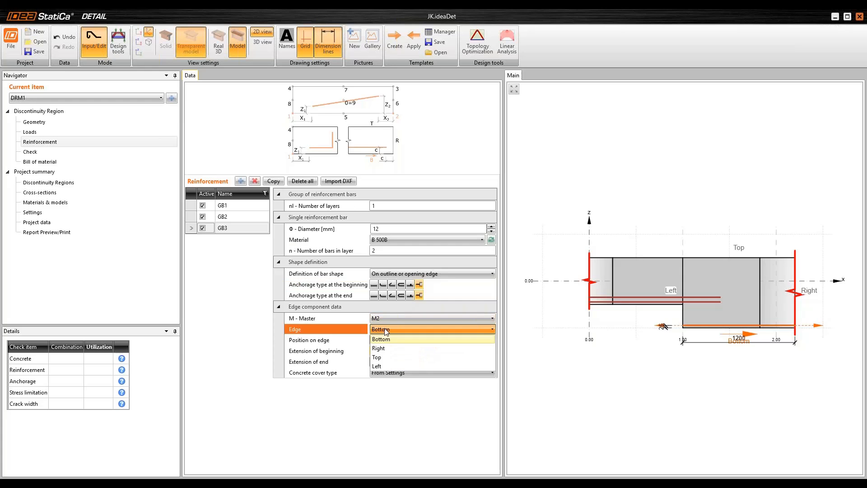
{"action": "left_click", "coordinate": [380, 358]}
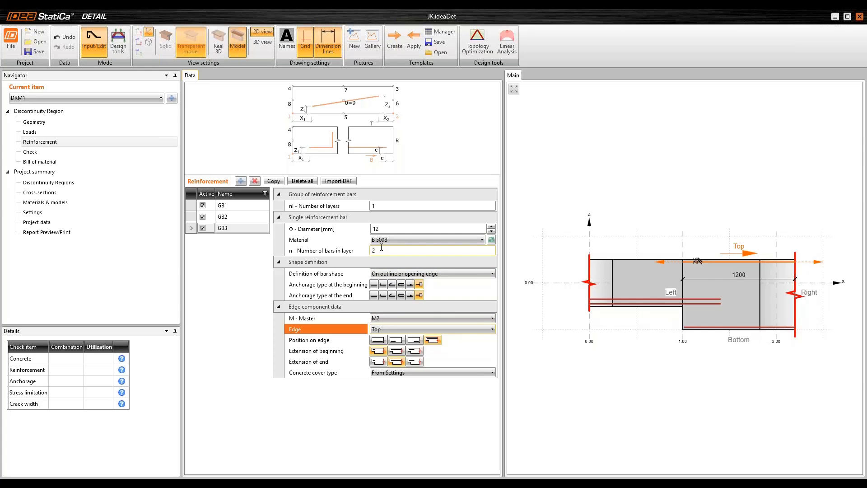
Extend the beginning of the top bars across the shallower beam part, using the same extension type at the end.
{"action": "left_click", "coordinate": [379, 362]}
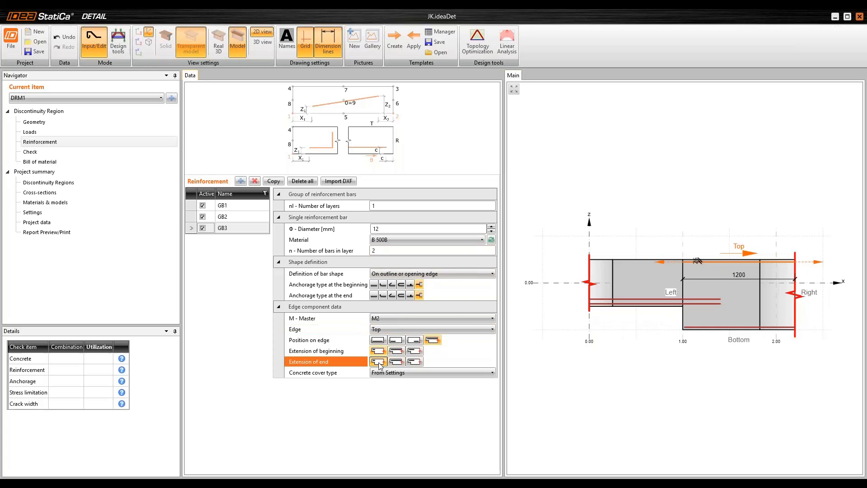
{"action": "left_click", "coordinate": [397, 351]}
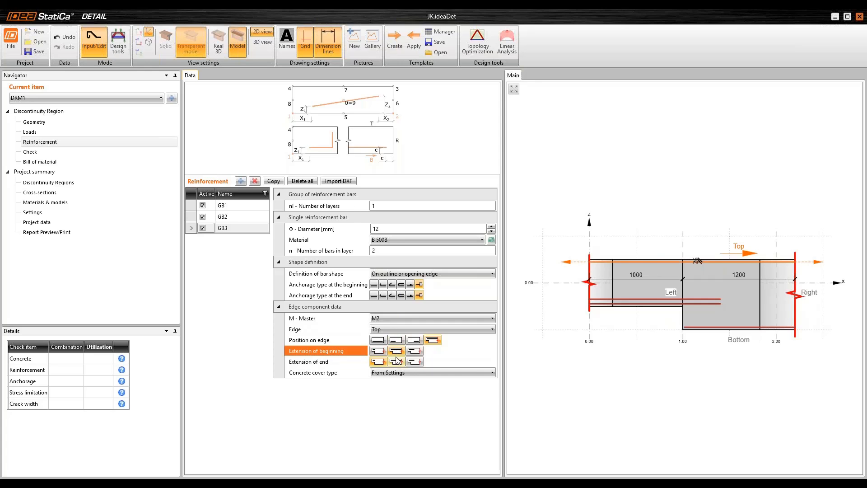
{"action": "left_click", "coordinate": [396, 361]}
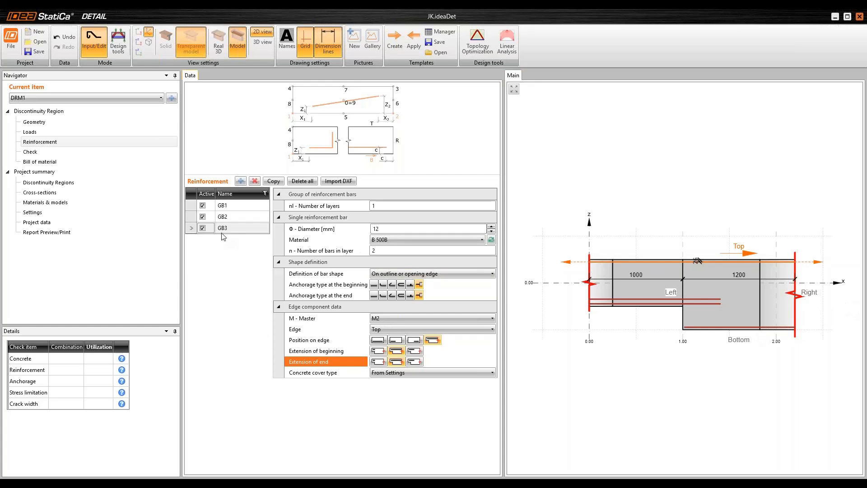
Add a group of stirrups on M1, keeping the 10 mm diameter, and set its distances to 30 mm.
{"action": "left_click", "coordinate": [241, 181]}
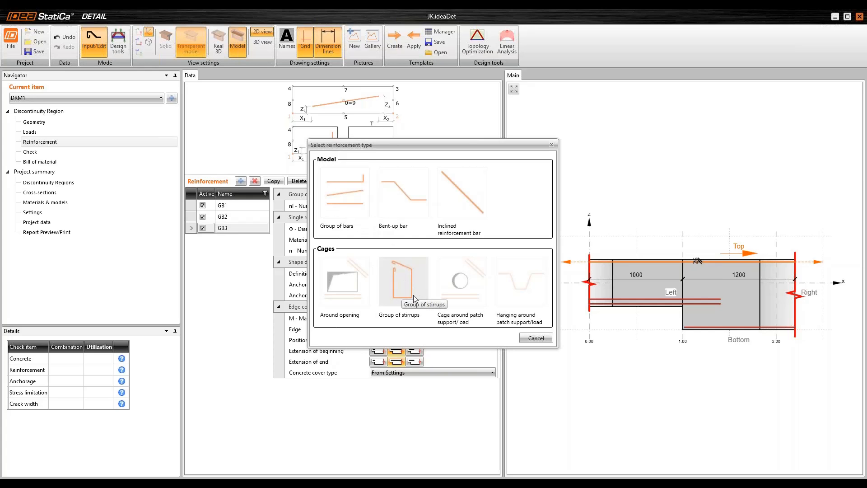
{"action": "left_click", "coordinate": [414, 277]}
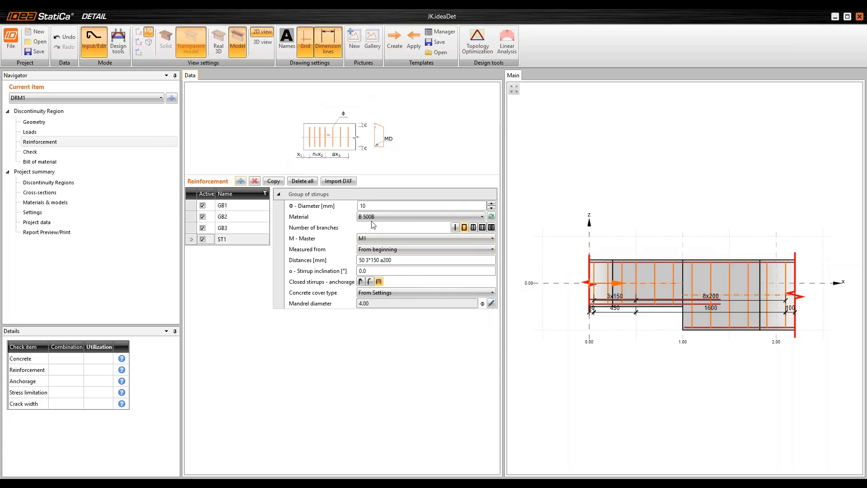
{"action": "left_click", "coordinate": [378, 206]}
{"action": "left_click_drag", "start_coordinate": [377, 206], "coordinate": [354, 202]}
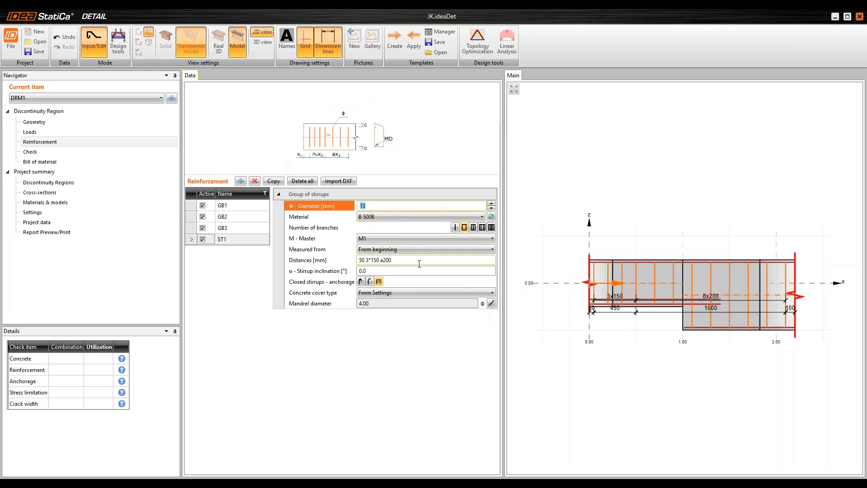
{"action": "left_click", "coordinate": [319, 261]}
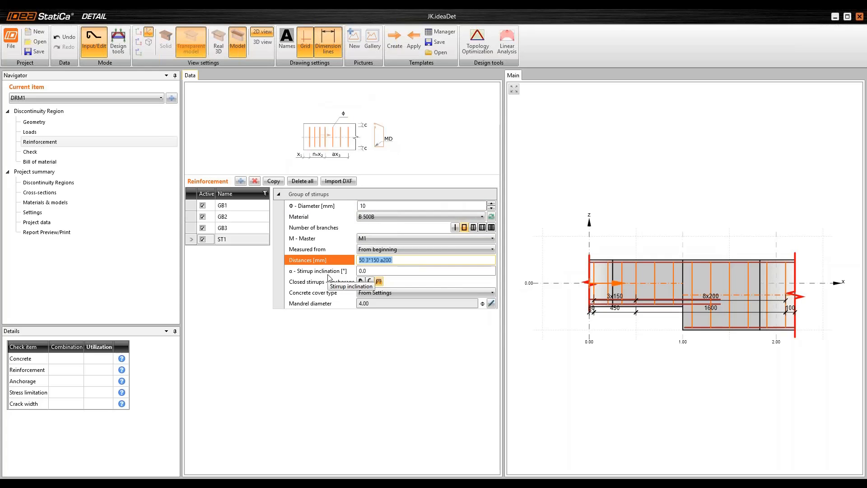
{"action": "type", "text": "30"}
{"action": "key", "text": "Tab"}
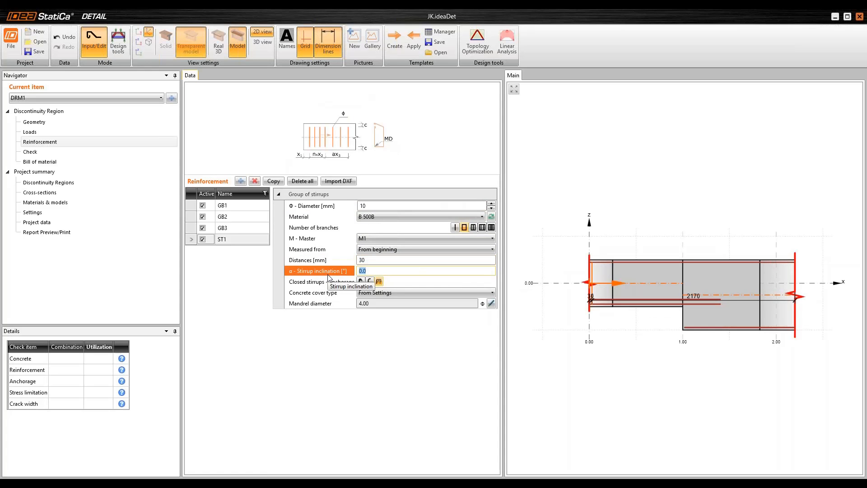
Complete the stirrup distances as 30 5*200 5*50 a200, with dense spacing just after the depth step.
{"action": "scroll", "coordinate": [583, 249], "scroll_direction": "up", "scroll_amount": 5}
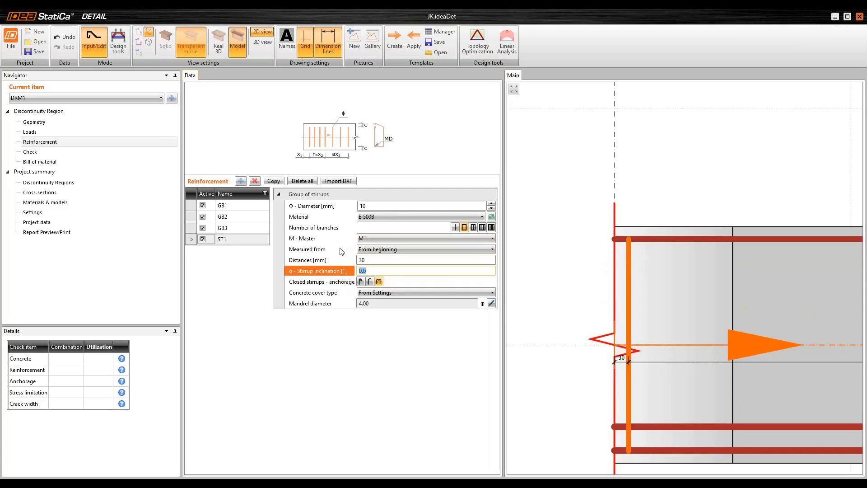
{"action": "left_click", "coordinate": [386, 259]}
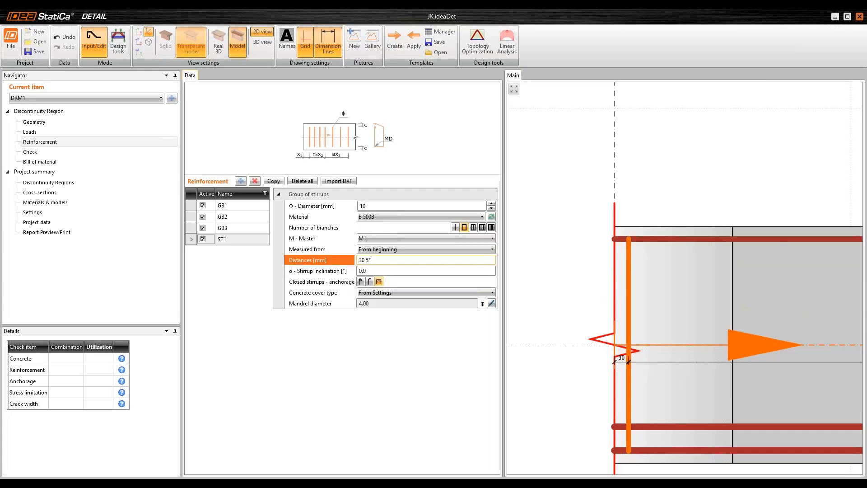
{"action": "key", "text": "Tab"}
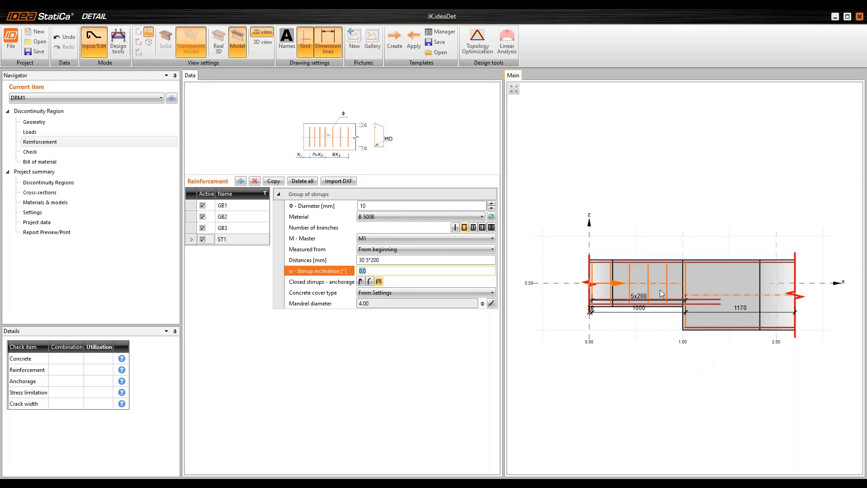
{"action": "left_click", "coordinate": [389, 260]}
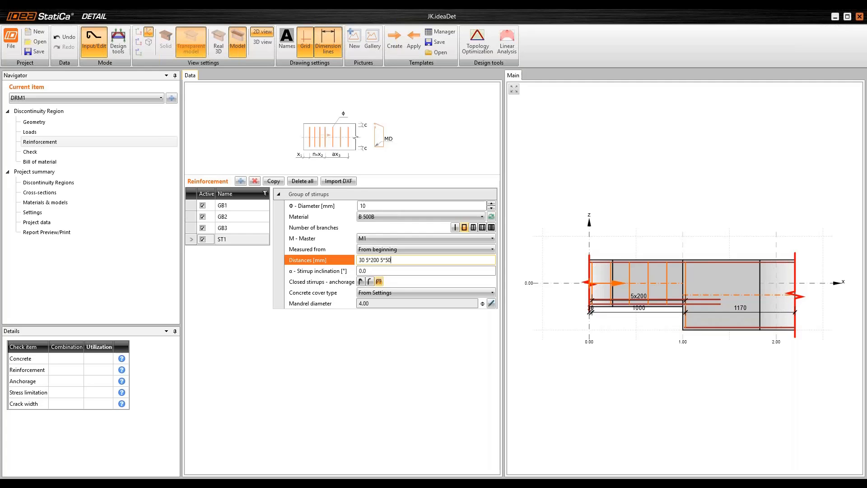
{"action": "key", "text": "Tab"}
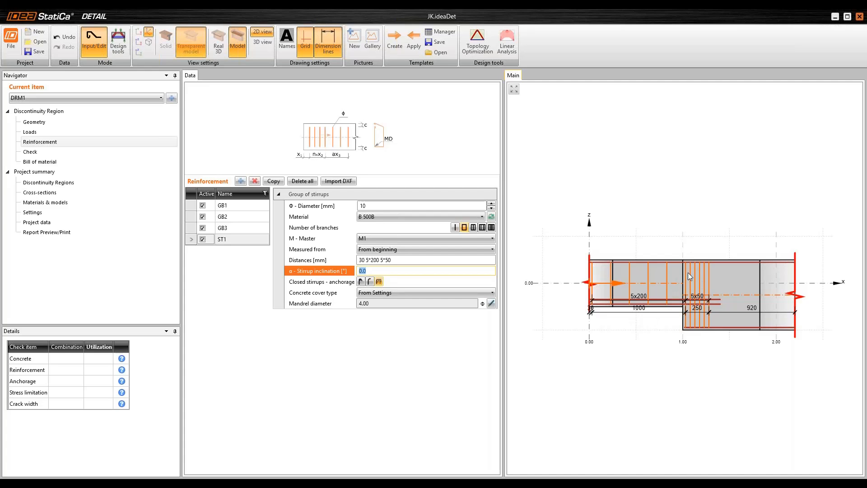
{"action": "left_click", "coordinate": [401, 261]}
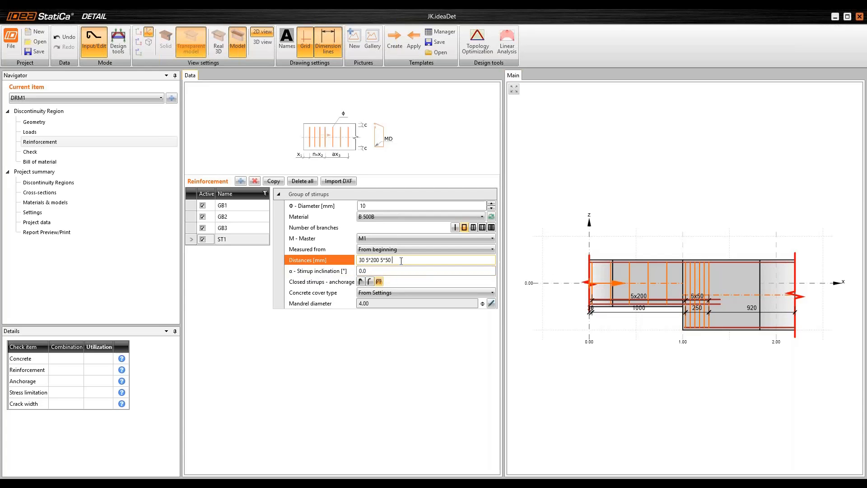
{"action": "type", "text": "a200"}
{"action": "key", "text": "Tab"}
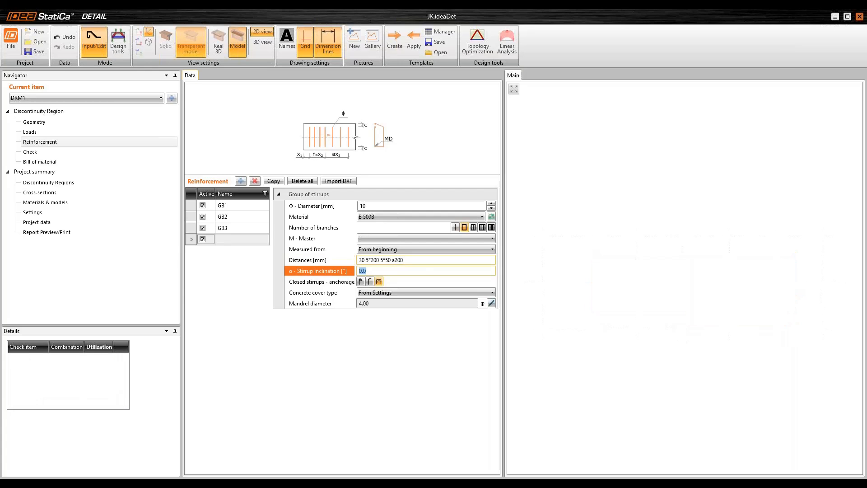
{"action": "double_click", "coordinate": [394, 260]}
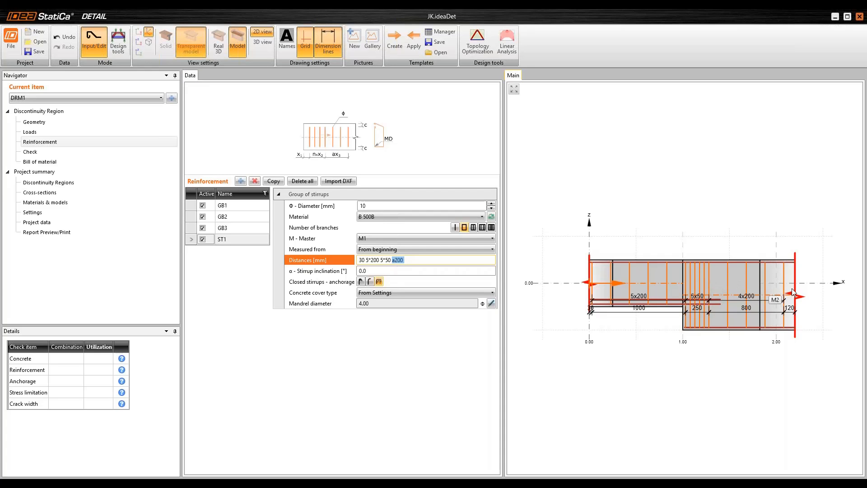
Examine the stirrup and bar layout around the depth step in the 2D model and in the real 3D view.
{"action": "scroll", "coordinate": [745, 279], "scroll_direction": "up", "scroll_amount": 4}
{"action": "scroll", "coordinate": [739, 276], "scroll_direction": "down", "scroll_amount": 3}
{"action": "scroll", "coordinate": [817, 254], "scroll_direction": "up", "scroll_amount": 1}
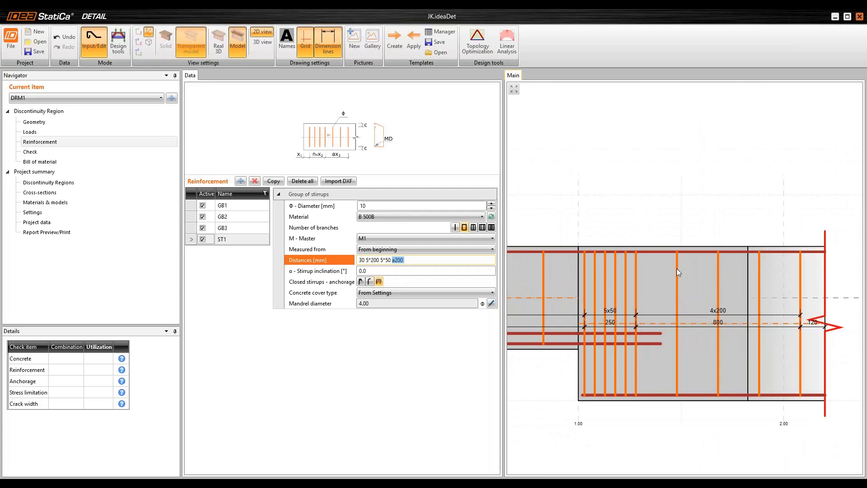
{"action": "scroll", "coordinate": [673, 277], "scroll_direction": "down", "scroll_amount": 4}
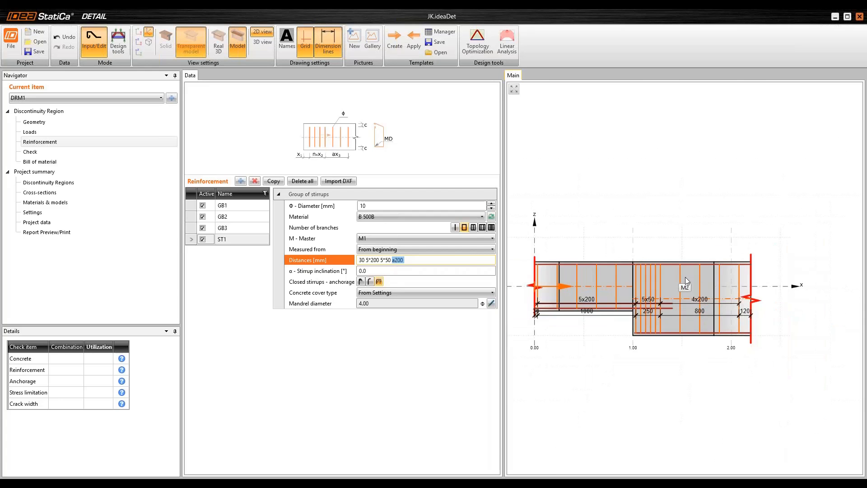
{"action": "scroll", "coordinate": [676, 209], "scroll_direction": "up", "scroll_amount": 2}
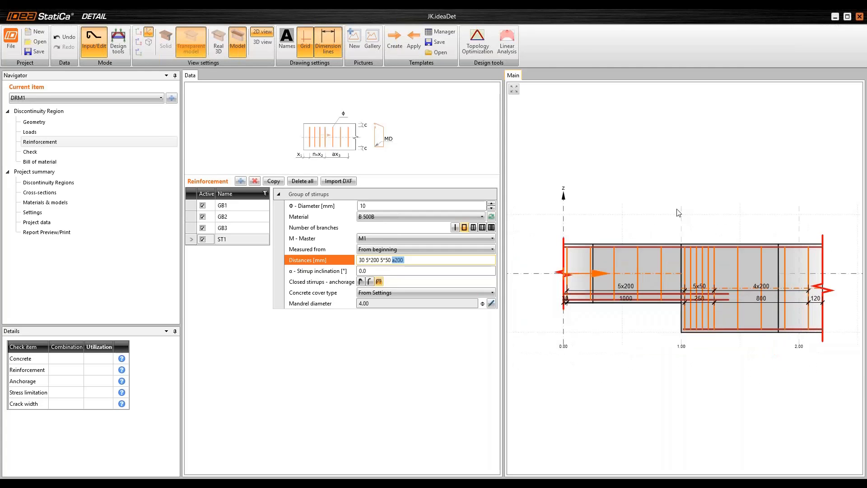
{"action": "middle_click_drag", "start_coordinate": [672, 204], "coordinate": [665, 215]}
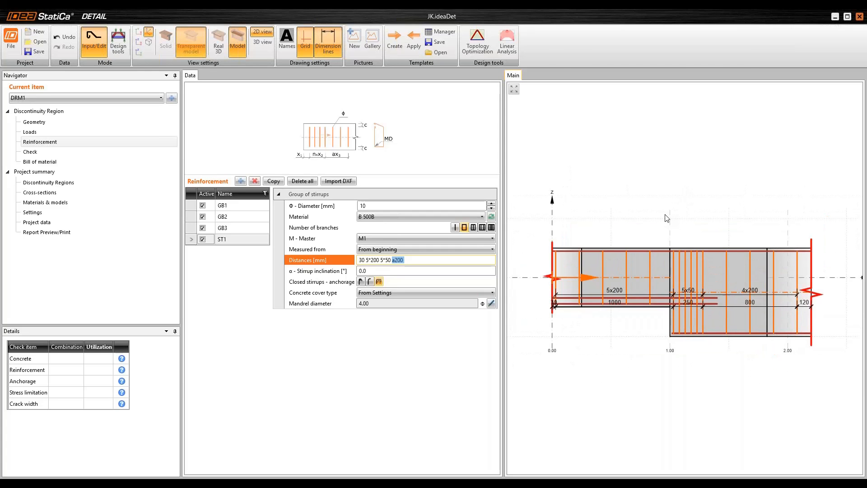
{"action": "left_click", "coordinate": [216, 36]}
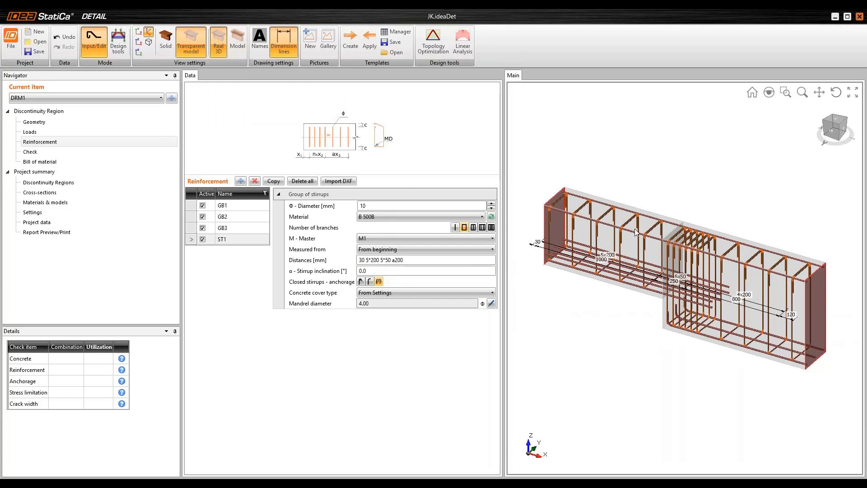
{"action": "scroll", "coordinate": [602, 251], "scroll_direction": "up", "scroll_amount": 2}
{"action": "right_click_drag", "start_coordinate": [601, 251], "coordinate": [663, 345]}
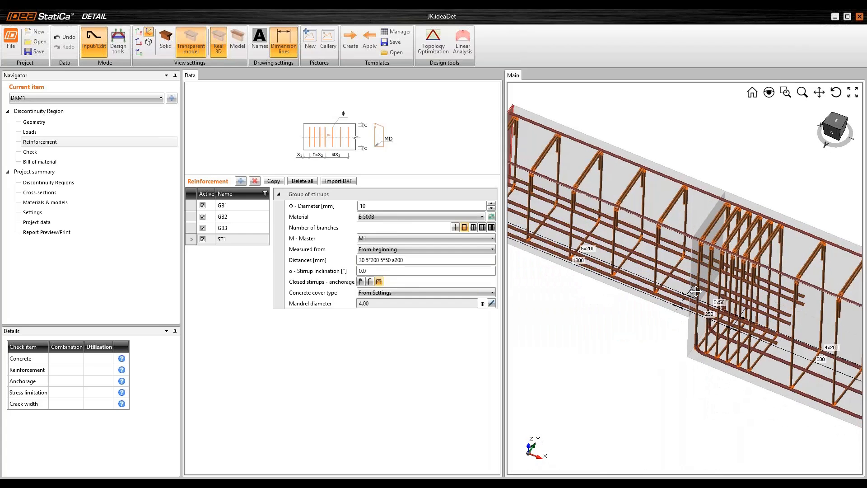
{"action": "middle_click_drag", "start_coordinate": [854, 425], "coordinate": [724, 352]}
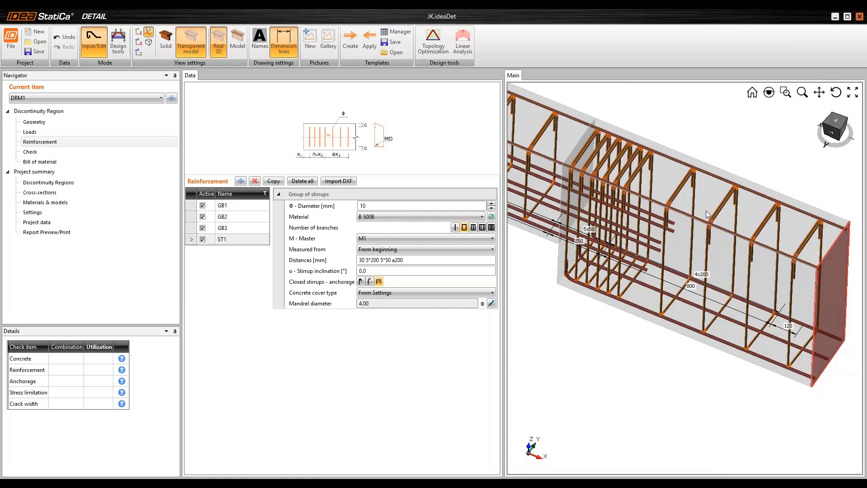
Run the check calculation for the reinforced stepped-depth beam DRM1 after viewing the whole region in 3D.
{"action": "right_click_drag", "start_coordinate": [639, 244], "coordinate": [741, 302]}
{"action": "scroll", "coordinate": [738, 302], "scroll_direction": "down", "scroll_amount": 5}
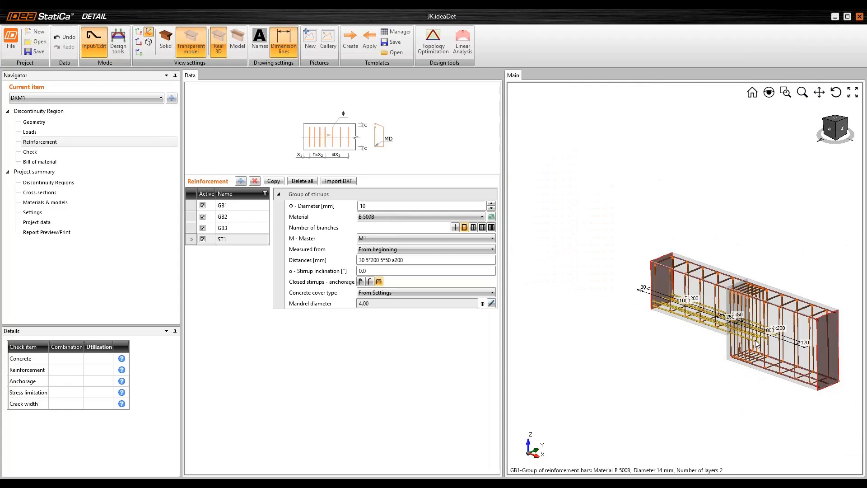
{"action": "middle_click_drag", "start_coordinate": [751, 340], "coordinate": [681, 300]}
{"action": "right_click_drag", "start_coordinate": [680, 299], "coordinate": [715, 296]}
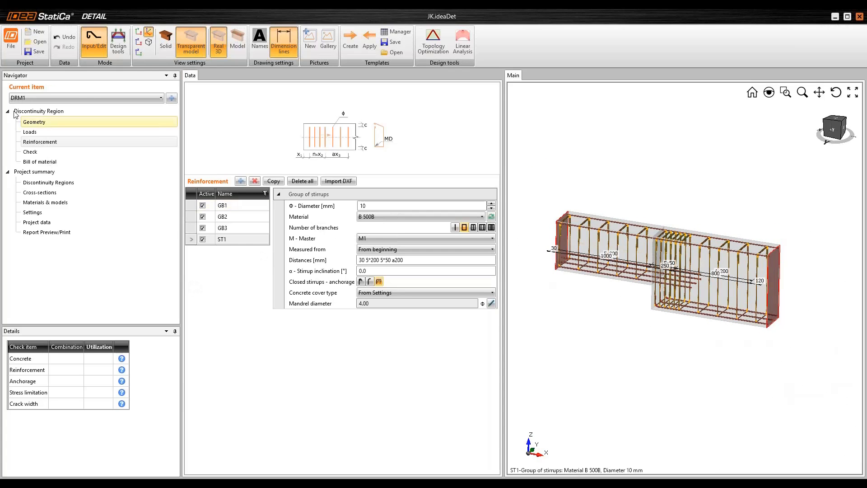
{"action": "left_click", "coordinate": [39, 162]}
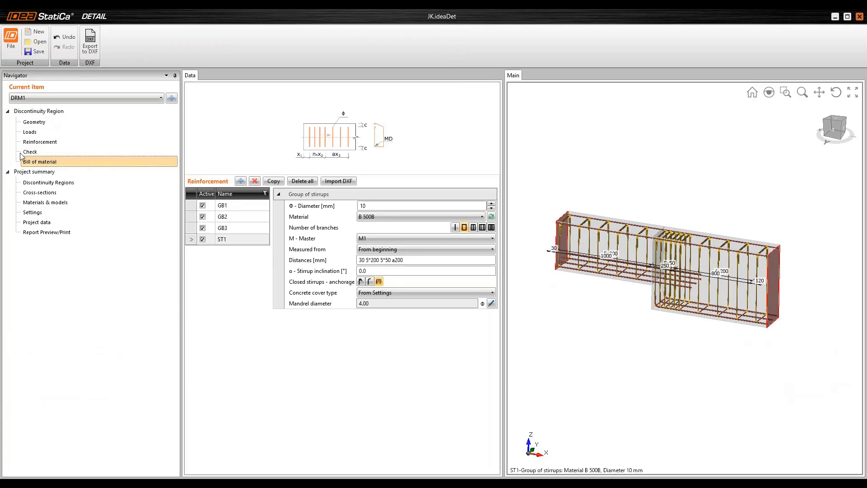
{"action": "left_click", "coordinate": [26, 153]}
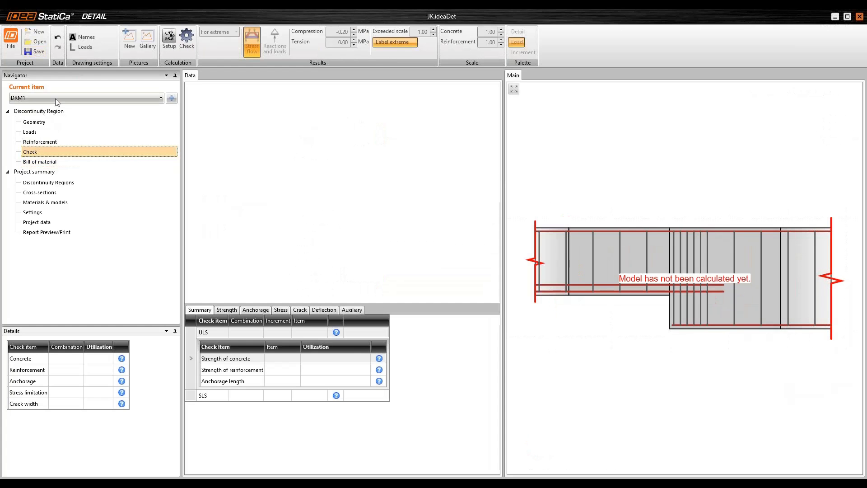
{"action": "left_click", "coordinate": [187, 38]}
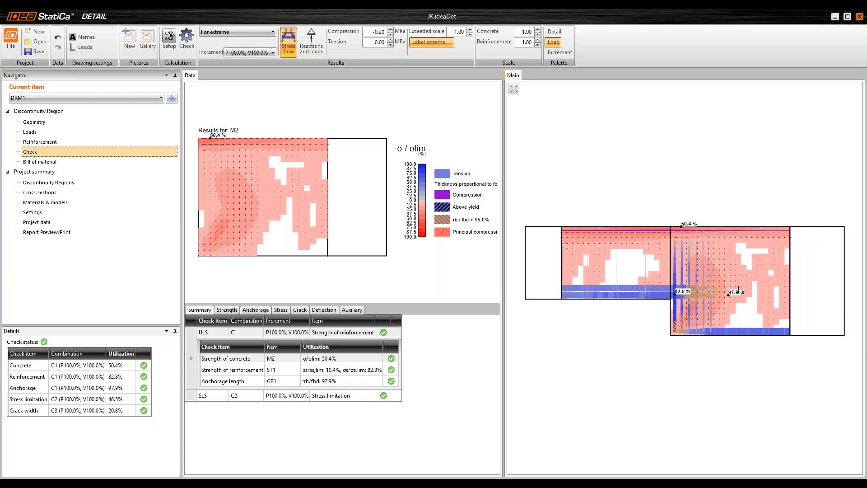
Review the stress flow around the depth step, and compare the ULS and SLS items in the check summary.
{"action": "scroll", "coordinate": [740, 291], "scroll_direction": "up", "scroll_amount": 2}
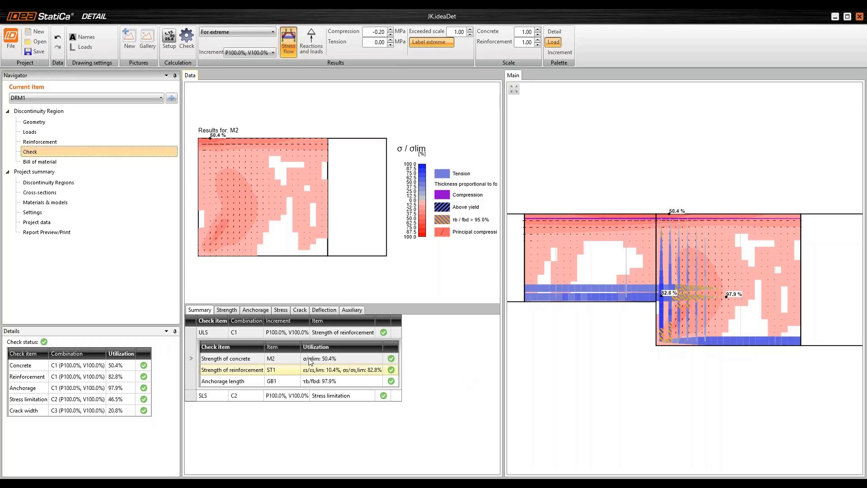
{"action": "left_click", "coordinate": [194, 342]}
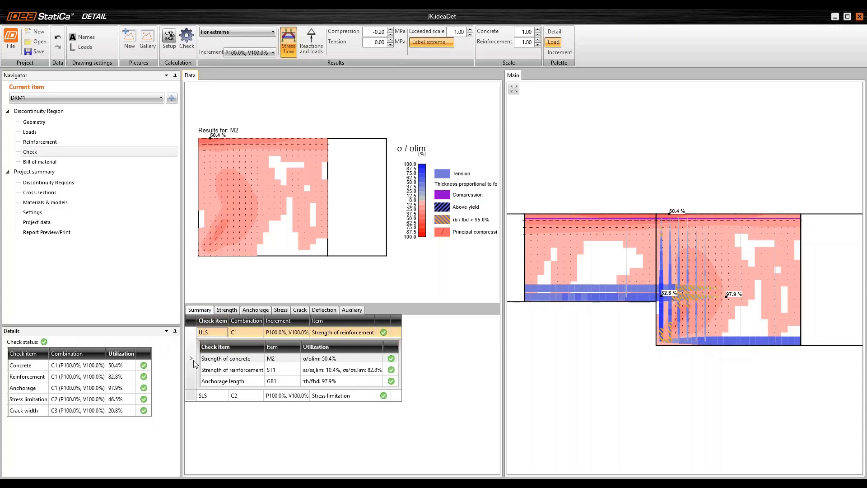
{"action": "left_click", "coordinate": [191, 395]}
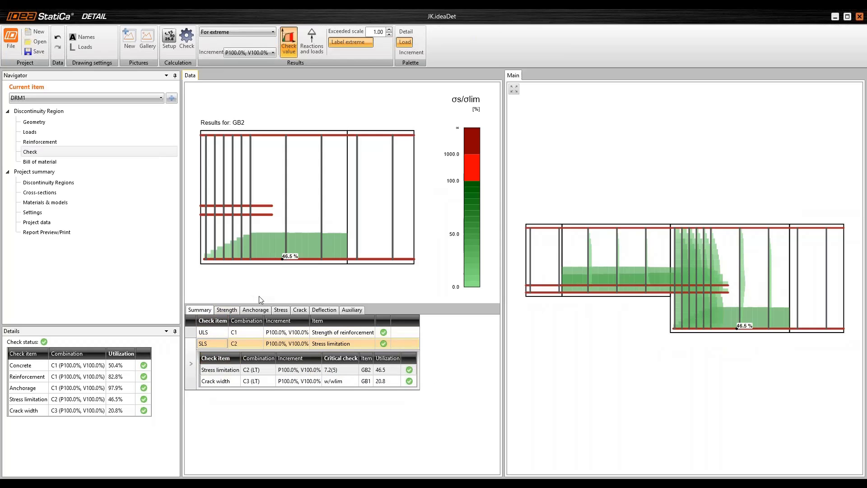
Examine the concrete strength results in turn: stress utilization, principal stress σ2, principal strains ε1 and ε2, stress directions and the kc factor.
{"action": "left_click", "coordinate": [227, 311]}
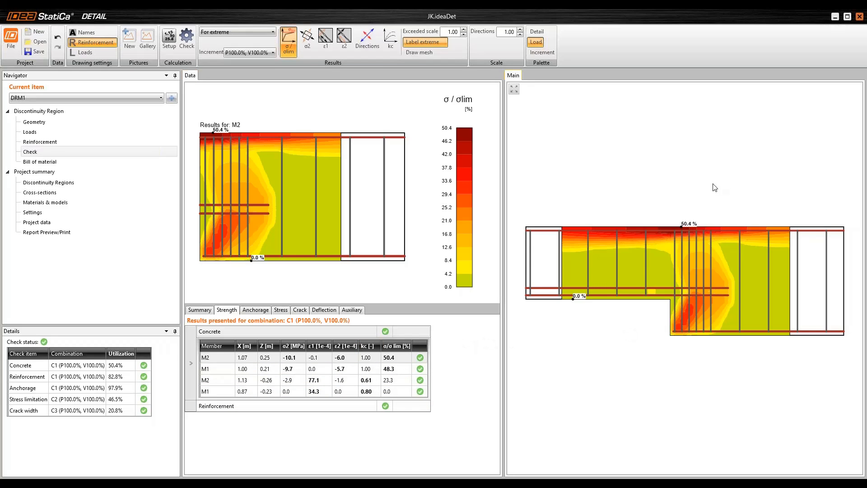
{"action": "left_click", "coordinate": [310, 42]}
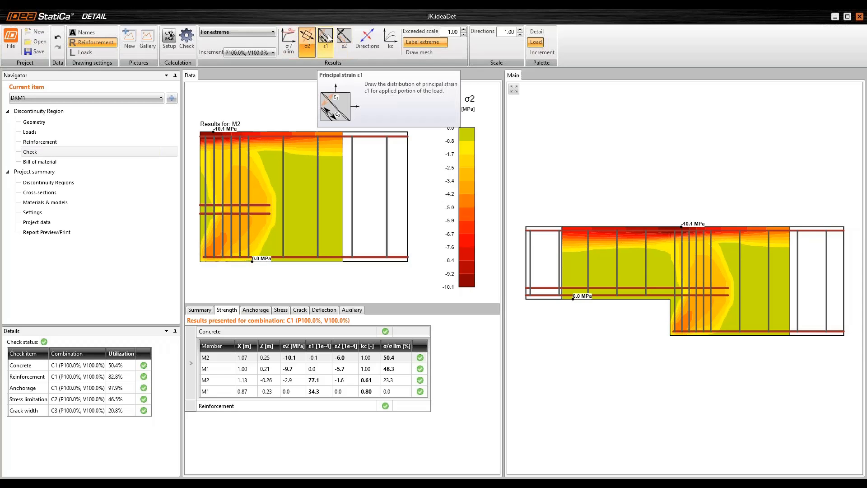
{"action": "left_click", "coordinate": [326, 37]}
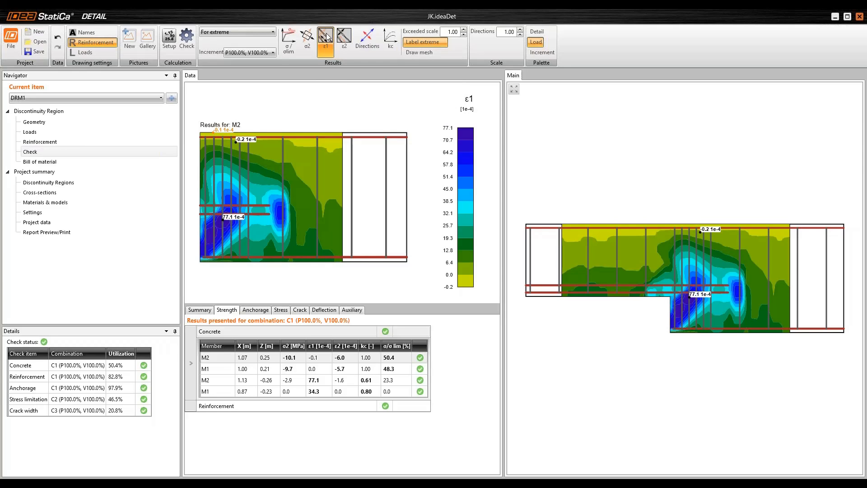
{"action": "left_click", "coordinate": [346, 37]}
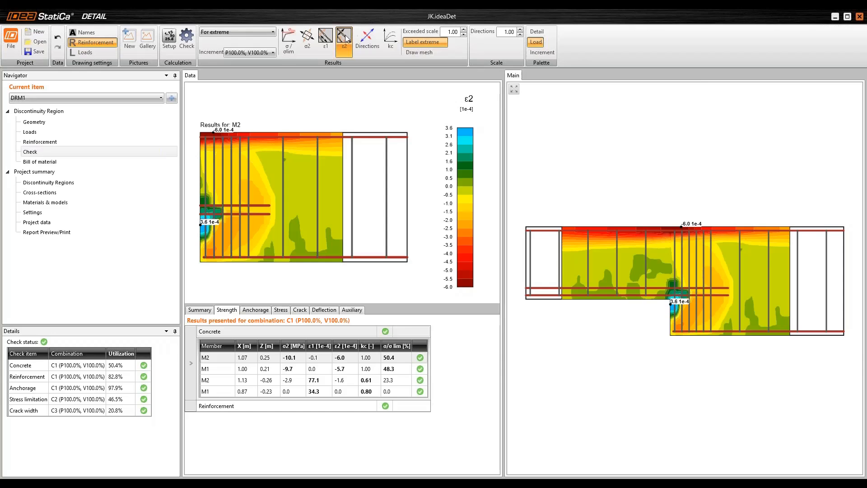
{"action": "left_click", "coordinate": [367, 38]}
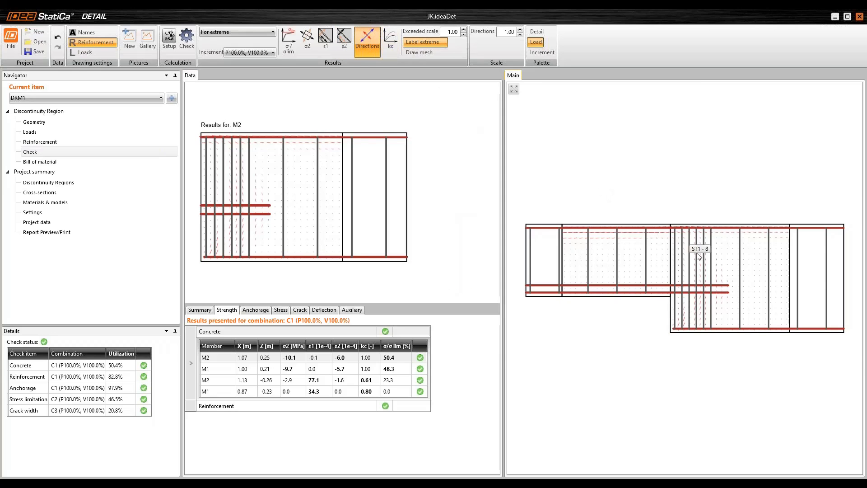
{"action": "scroll", "coordinate": [710, 270], "scroll_direction": "up", "scroll_amount": 4}
{"action": "scroll", "coordinate": [709, 270], "scroll_direction": "down", "scroll_amount": 4}
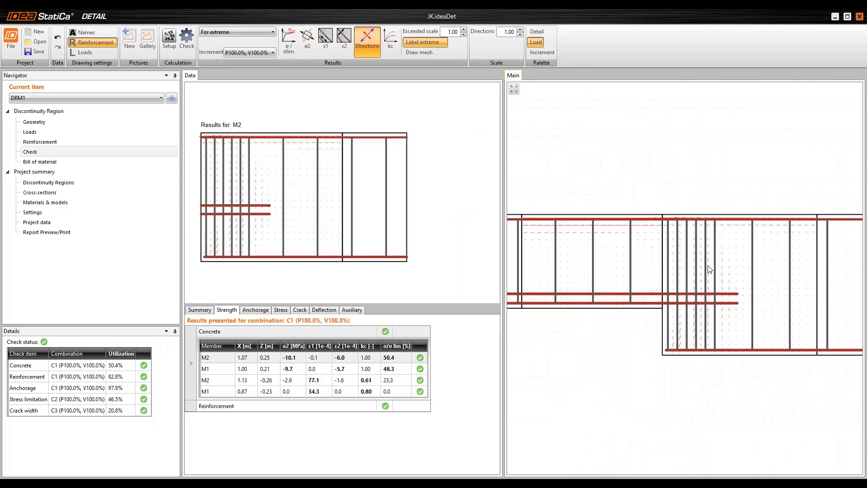
{"action": "left_click", "coordinate": [393, 41]}
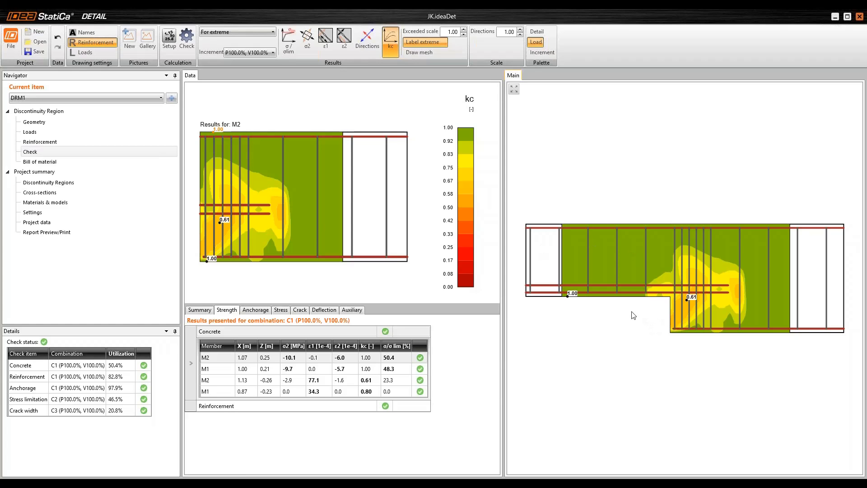
Examine the reinforcement strain utilization εs/εs,lim for the stirrups ST1 and the bar groups GB1 and GB2.
{"action": "left_click", "coordinate": [187, 406]}
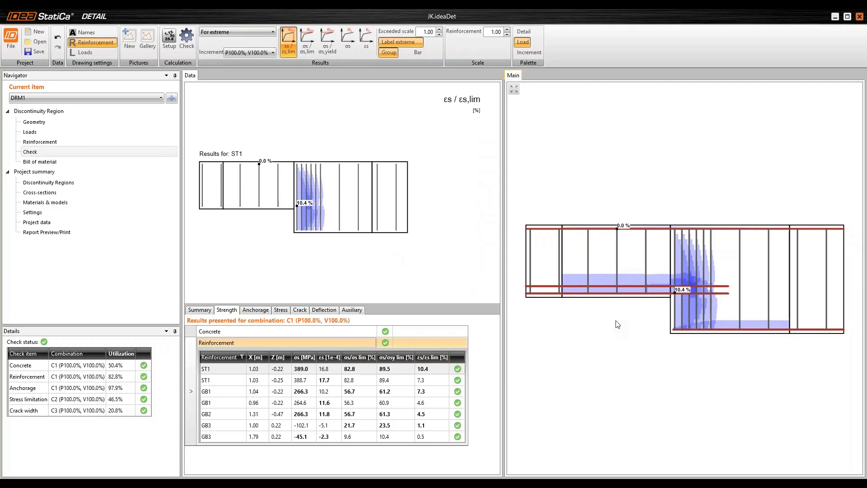
{"action": "left_click", "coordinate": [298, 383]}
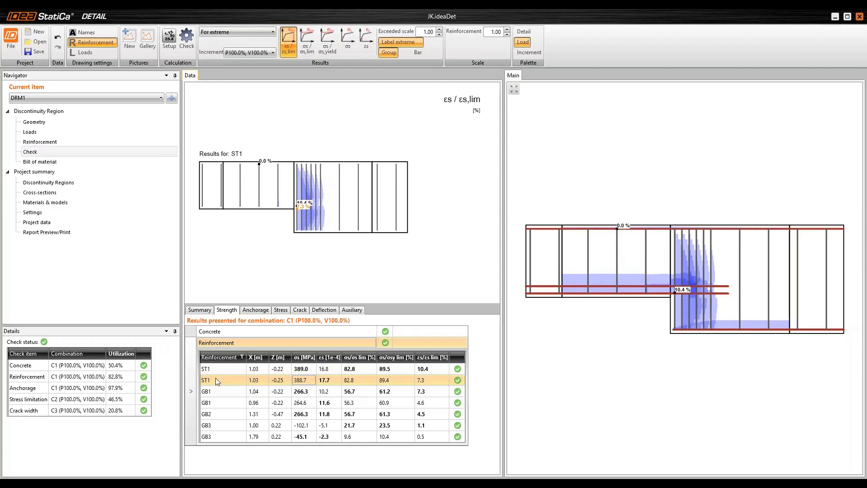
{"action": "left_click", "coordinate": [219, 392]}
{"action": "left_click", "coordinate": [221, 403]}
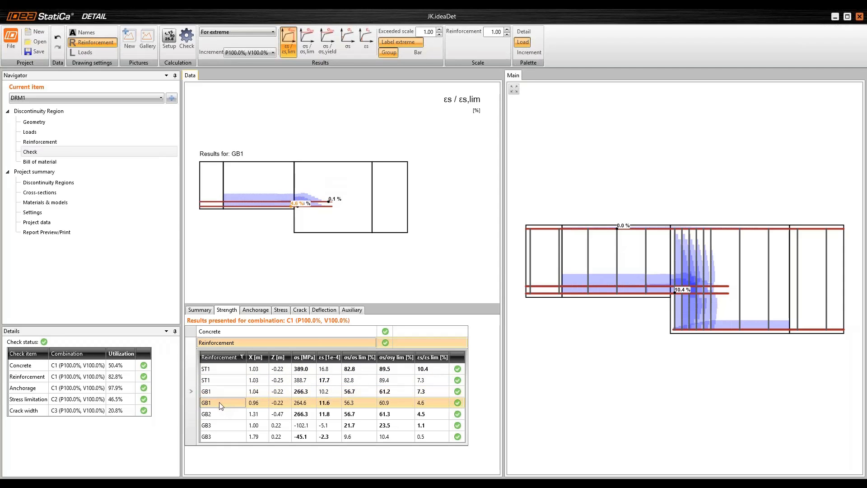
{"action": "left_click", "coordinate": [214, 415]}
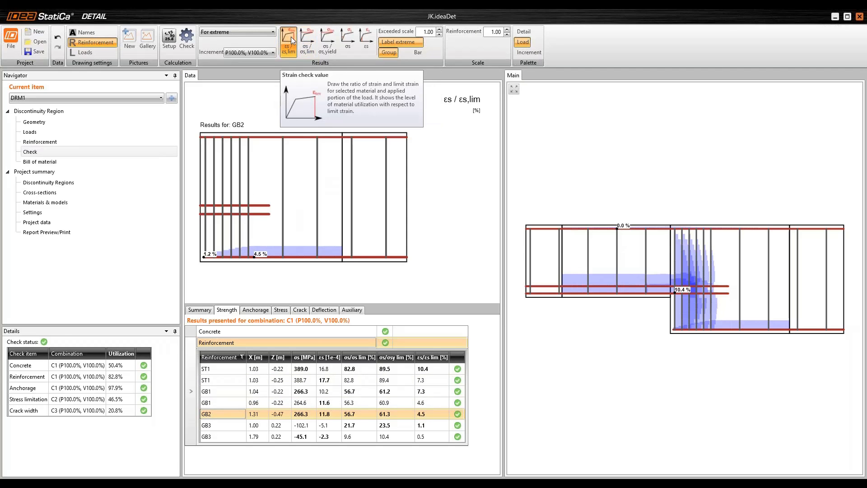
Display the stress utilization, stress σs and strain εs in the reinforcement for bar group GB2.
{"action": "left_click", "coordinate": [310, 40]}
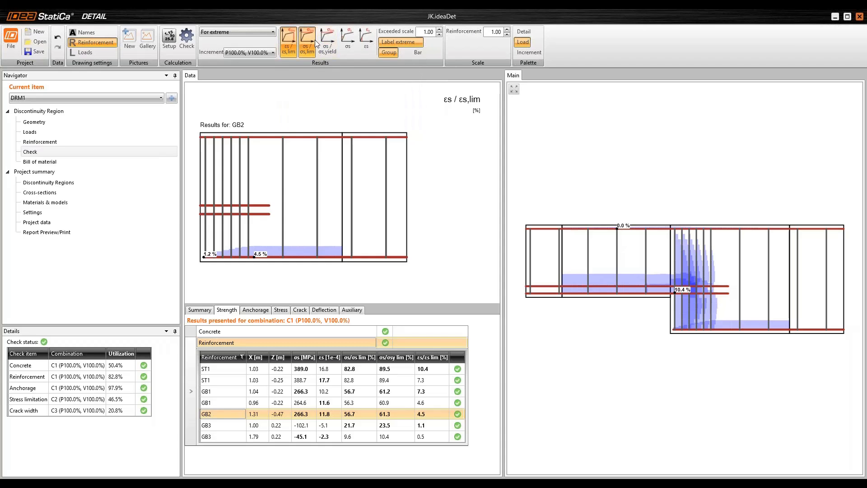
{"action": "left_click", "coordinate": [343, 34]}
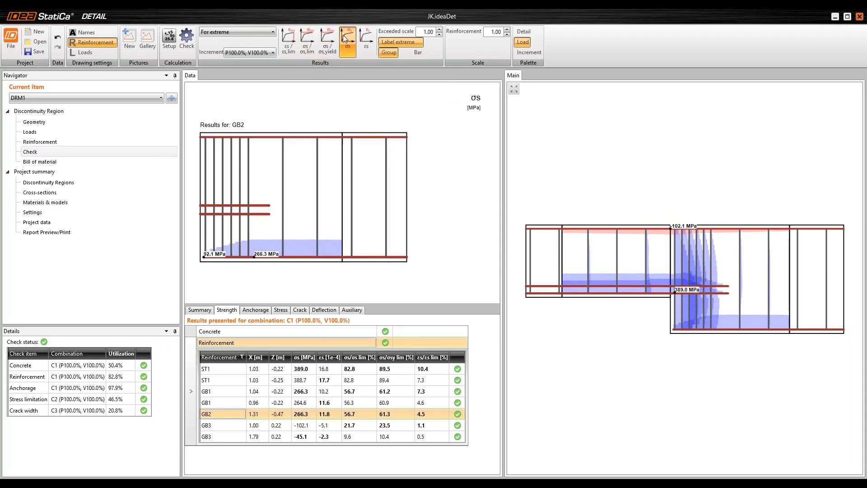
{"action": "left_click", "coordinate": [367, 37]}
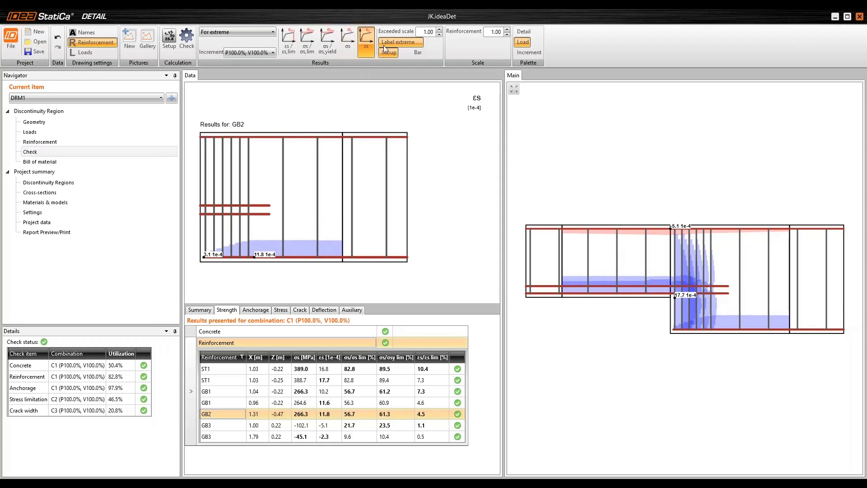
Examine the anchorage results: bond utilization τb/fbd, bond stress, total bar force Ftot and anchorage force Fa.
{"action": "left_click", "coordinate": [254, 312]}
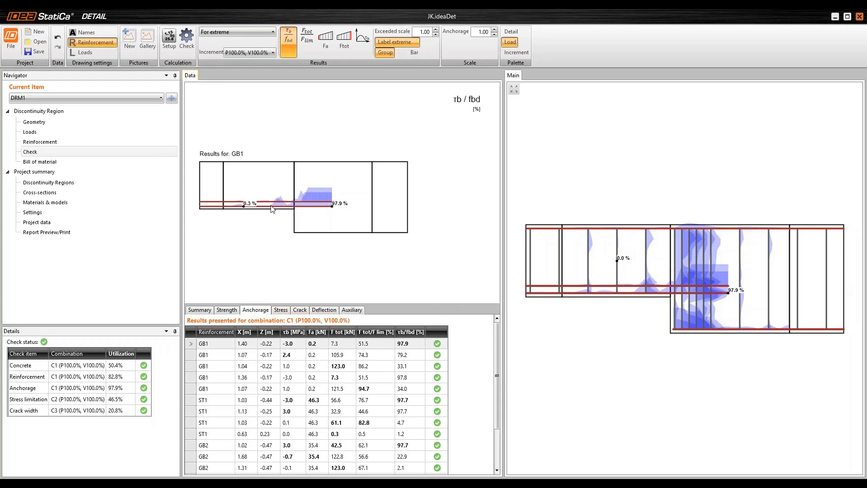
{"action": "mouse_move", "coordinate": [671, 291]}
{"action": "mouse_move", "coordinate": [730, 295]}
{"action": "left_click", "coordinate": [362, 43]}
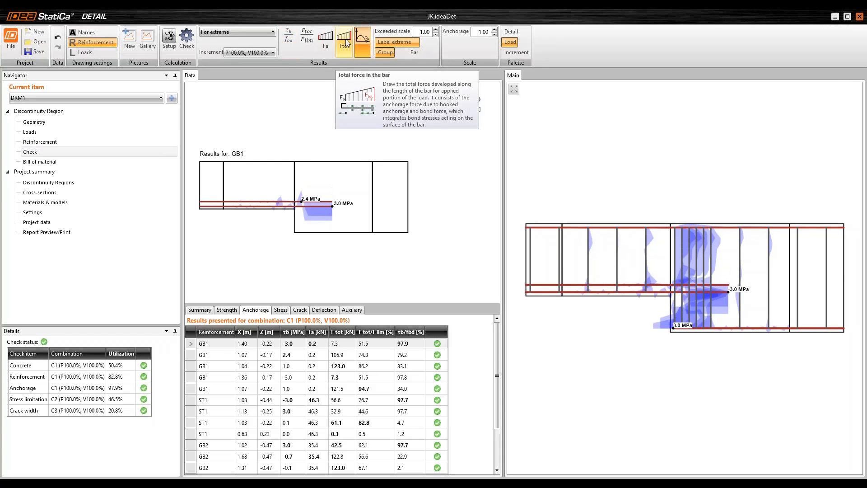
{"action": "left_click", "coordinate": [345, 39]}
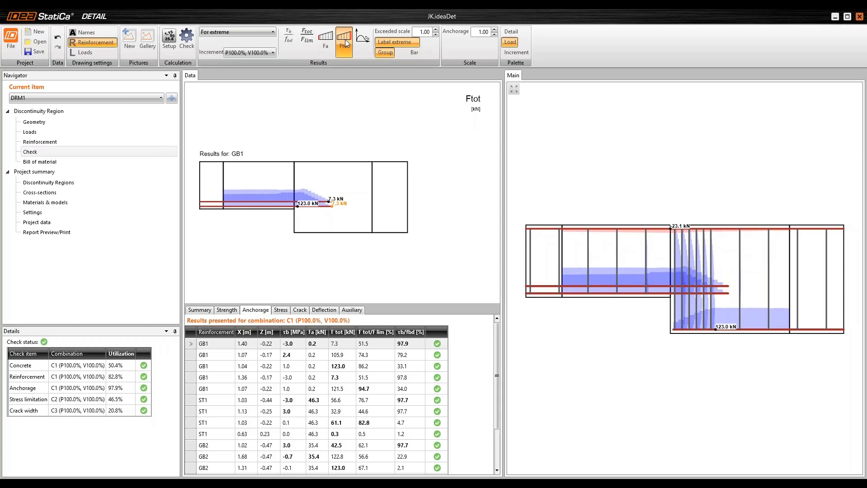
{"action": "left_click", "coordinate": [328, 44]}
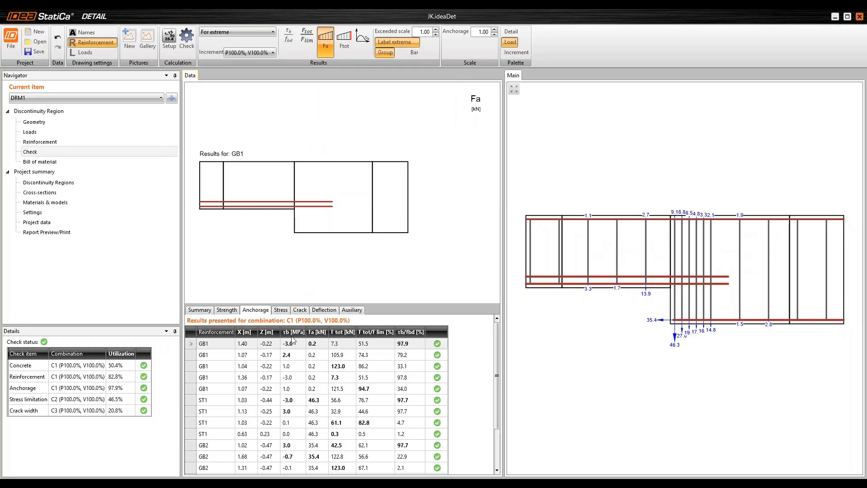
Review the serviceability stress limitation results for the concrete and for the reinforcement.
{"action": "left_click", "coordinate": [226, 310]}
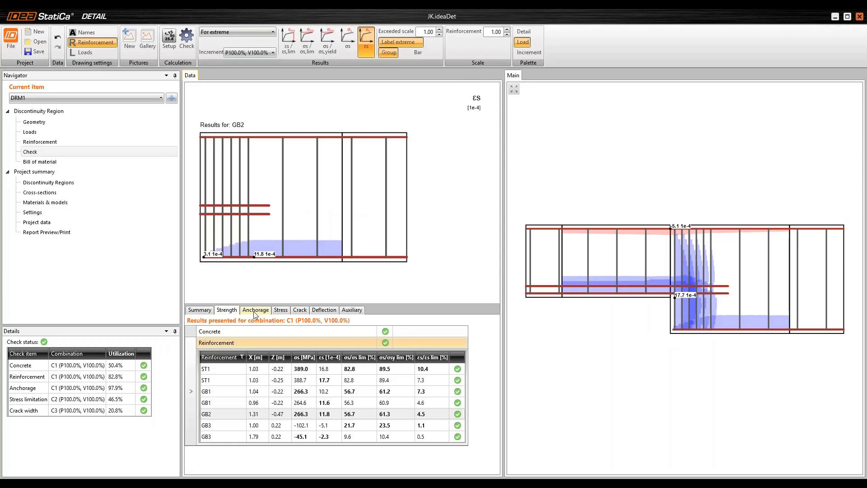
{"action": "left_click", "coordinate": [281, 312]}
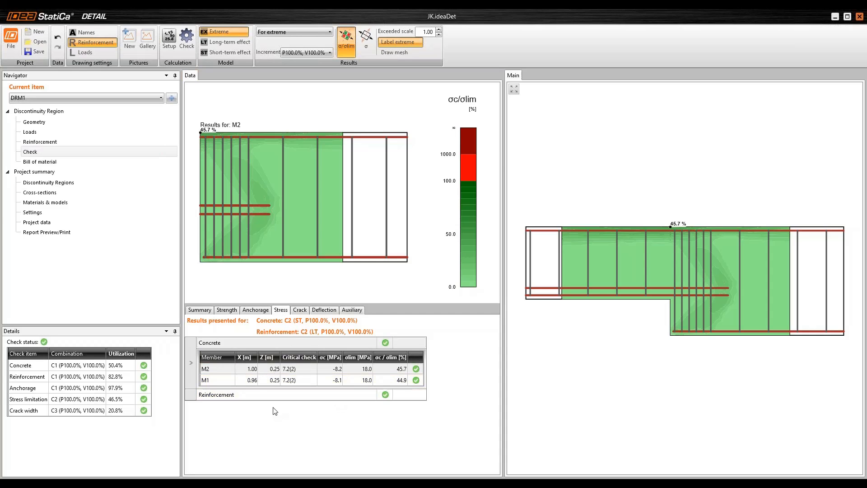
{"action": "left_click", "coordinate": [191, 397]}
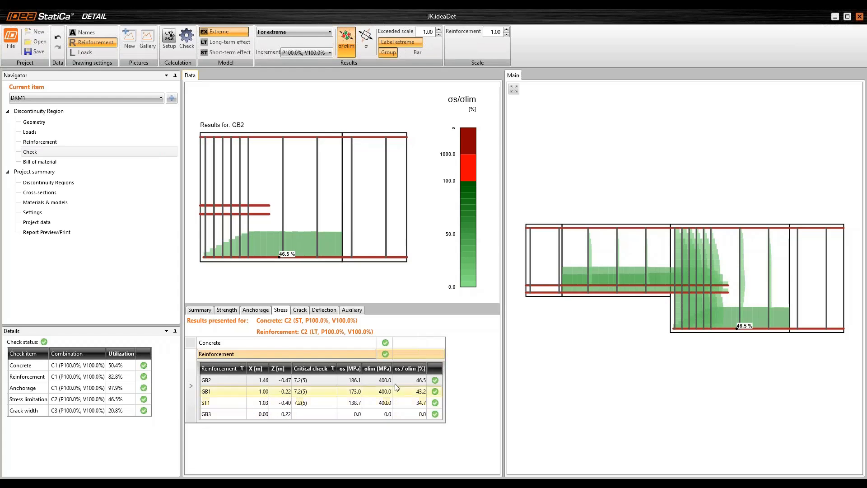
Open the crack width results and set the short-term crack width limit wst,lim to 0.2 mm.
{"action": "left_click", "coordinate": [301, 311]}
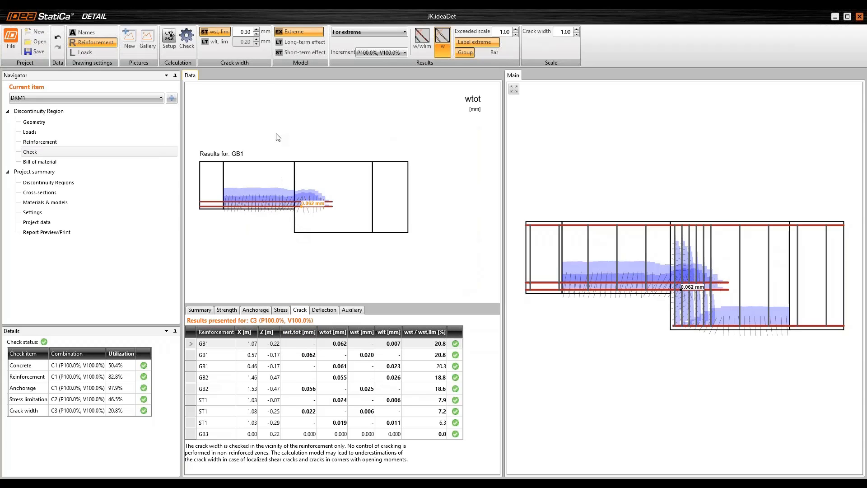
{"action": "left_click", "coordinate": [246, 32]}
{"action": "type", "text": "0"}
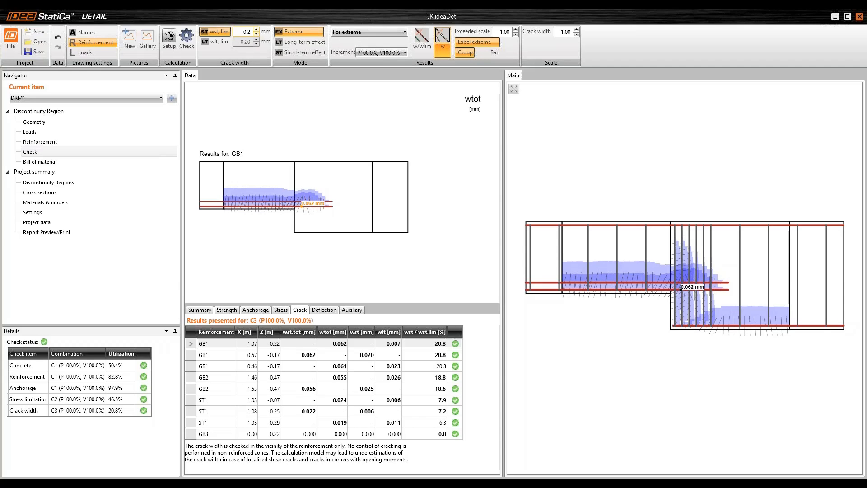
{"action": "key", "text": "Return"}
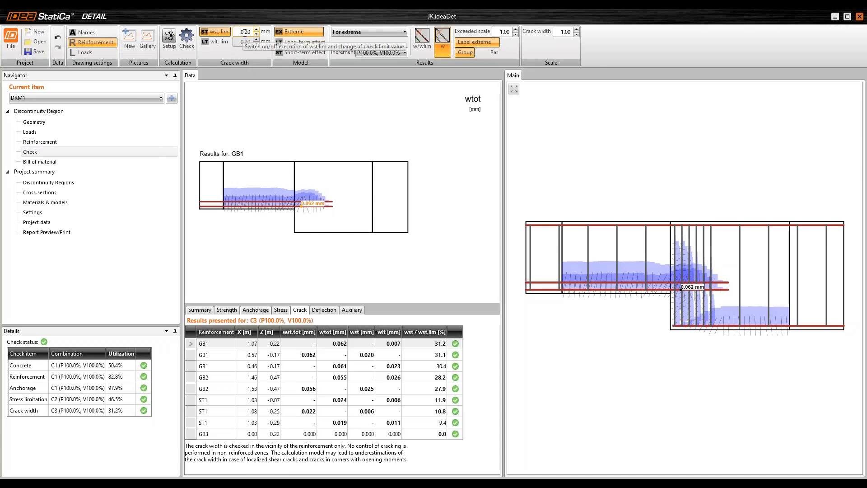
{"action": "left_click_drag", "start_coordinate": [248, 33], "coordinate": [232, 33]}
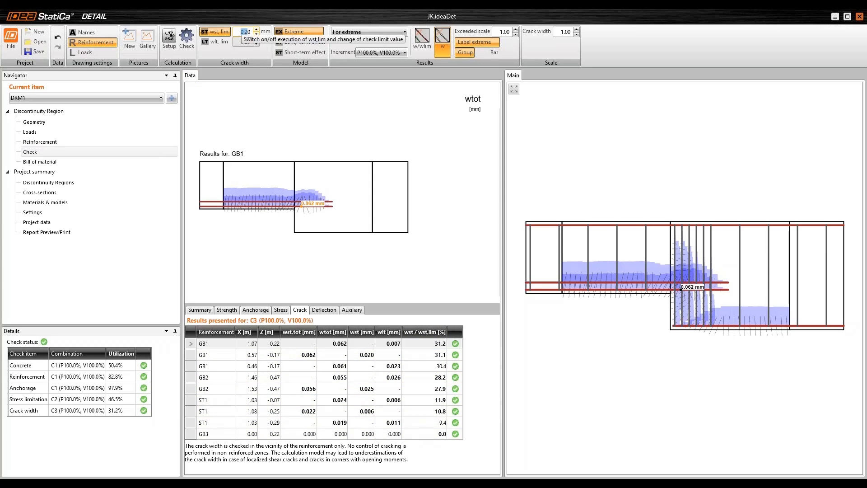
Review the total deflection results and inspect the automatically generated support at the shallower end of the beam.
{"action": "left_click", "coordinate": [322, 311]}
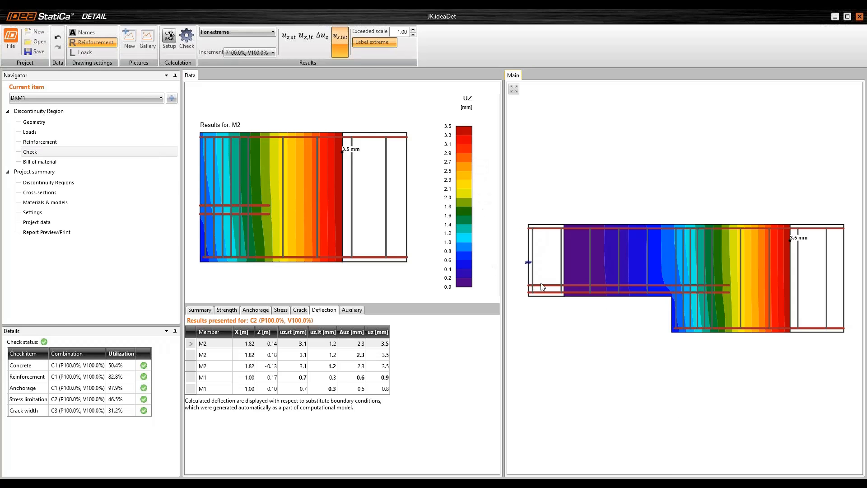
{"action": "scroll", "coordinate": [530, 272], "scroll_direction": "up", "scroll_amount": 4}
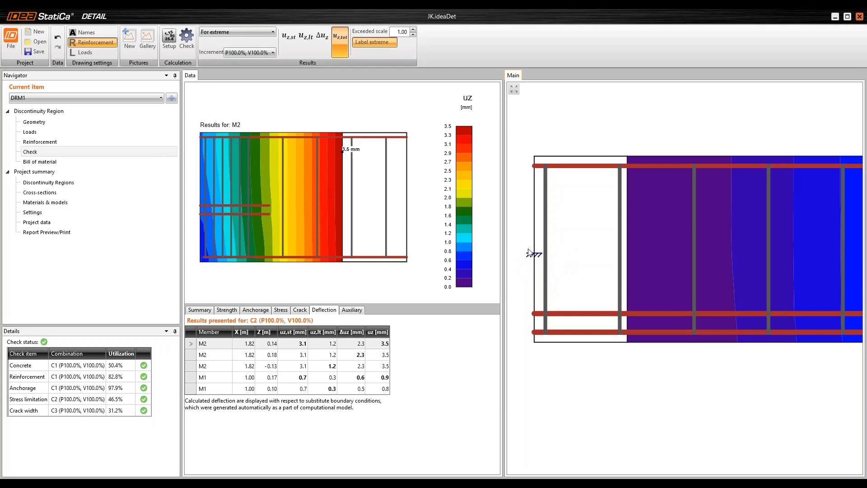
Open the detailed report preview and look through its materials, cross-sections, geometry, loads, strength, anchorage and stress sections.
{"action": "scroll", "coordinate": [553, 251], "scroll_direction": "down", "scroll_amount": 2}
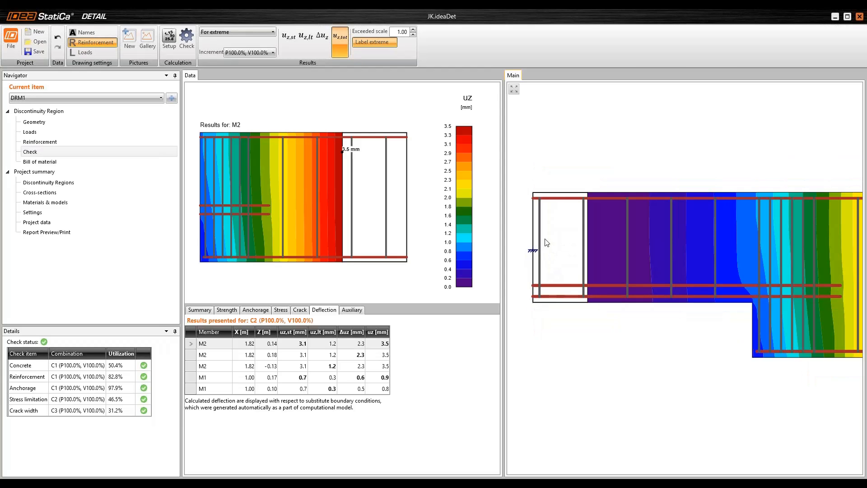
{"action": "scroll", "coordinate": [539, 251], "scroll_direction": "down", "scroll_amount": 2}
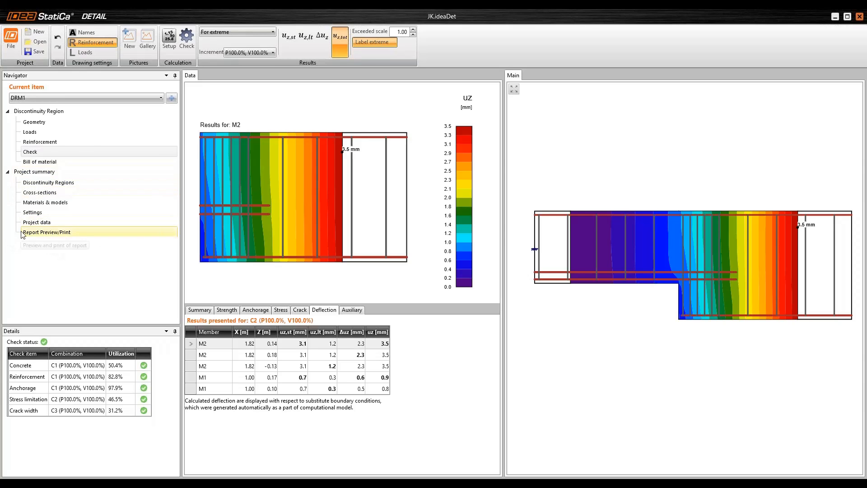
{"action": "left_click", "coordinate": [49, 232]}
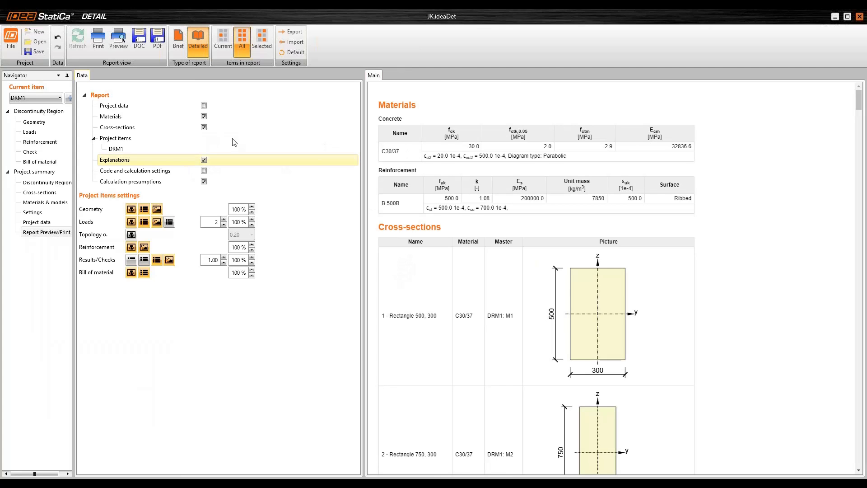
{"action": "scroll", "coordinate": [514, 156], "scroll_direction": "down", "scroll_amount": 15}
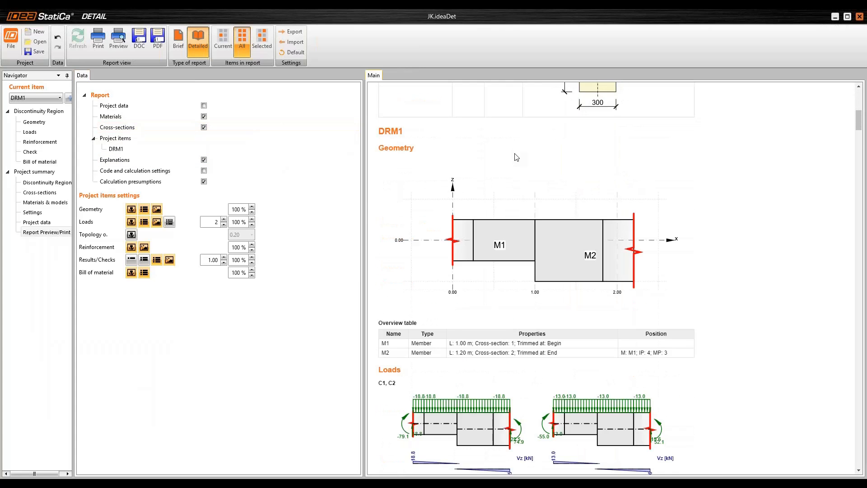
{"action": "scroll", "coordinate": [515, 161], "scroll_direction": "down", "scroll_amount": 15}
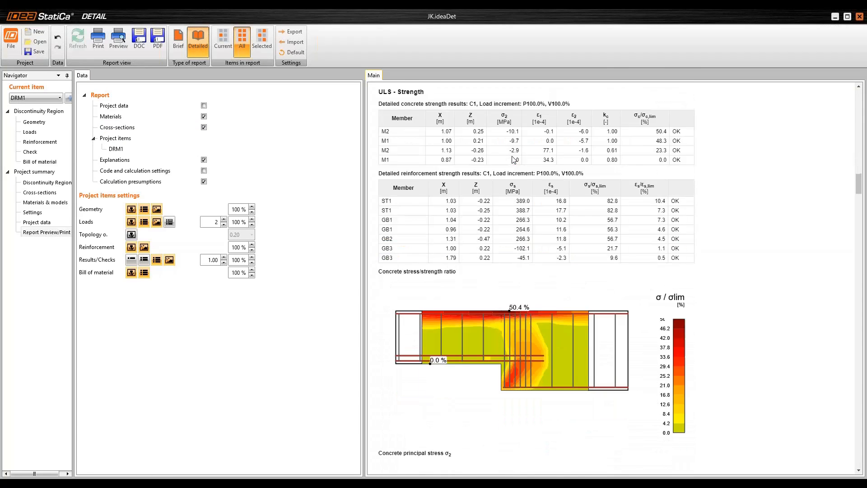
{"action": "scroll", "coordinate": [531, 160], "scroll_direction": "down", "scroll_amount": 20}
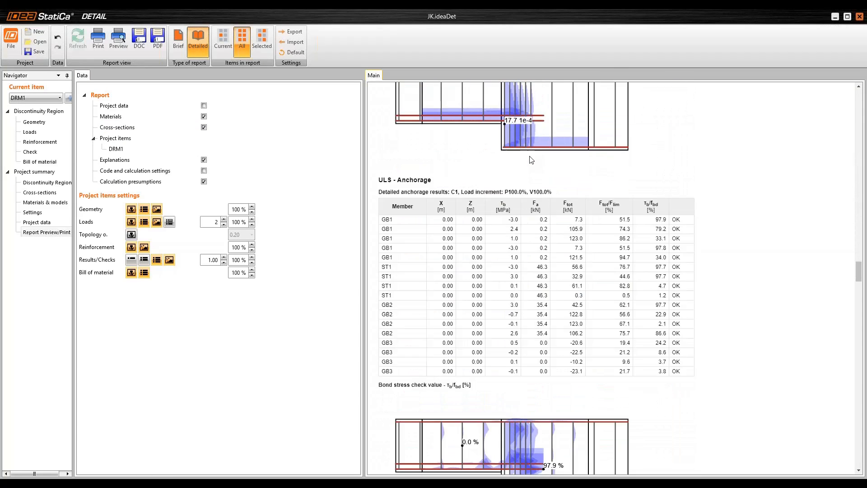
{"action": "scroll", "coordinate": [530, 155], "scroll_direction": "down", "scroll_amount": 20}
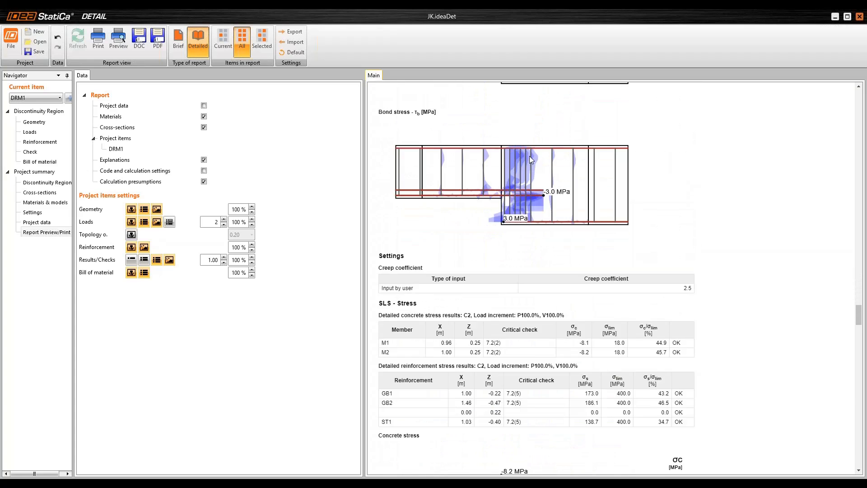
{"action": "left_click_drag", "start_coordinate": [859, 356], "coordinate": [823, 80]}
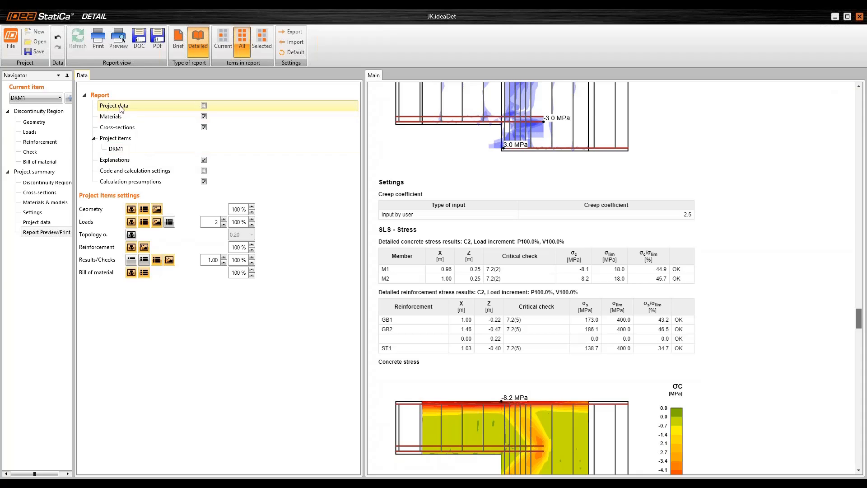
Customize the report: include project data, omit cross-sections, show only selected results with concrete σ%, σ2 and reinforcement ε%, σ% pictures, and refresh it.
{"action": "left_click", "coordinate": [203, 106]}
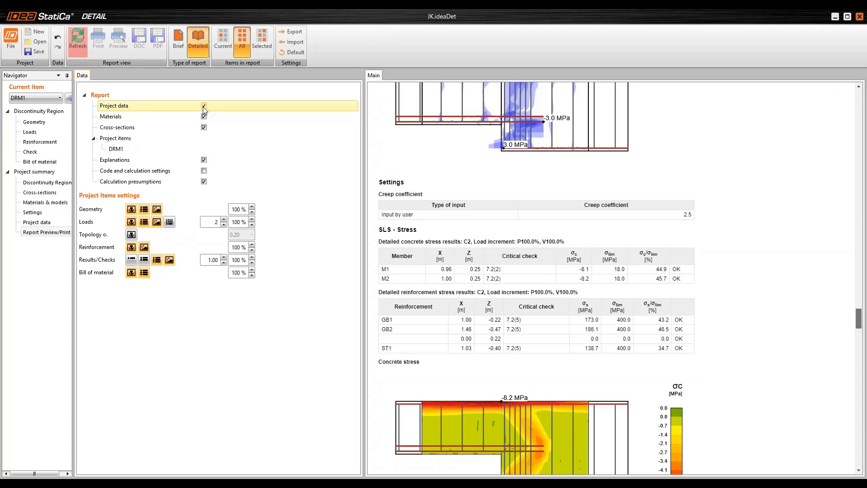
{"action": "left_click", "coordinate": [204, 127]}
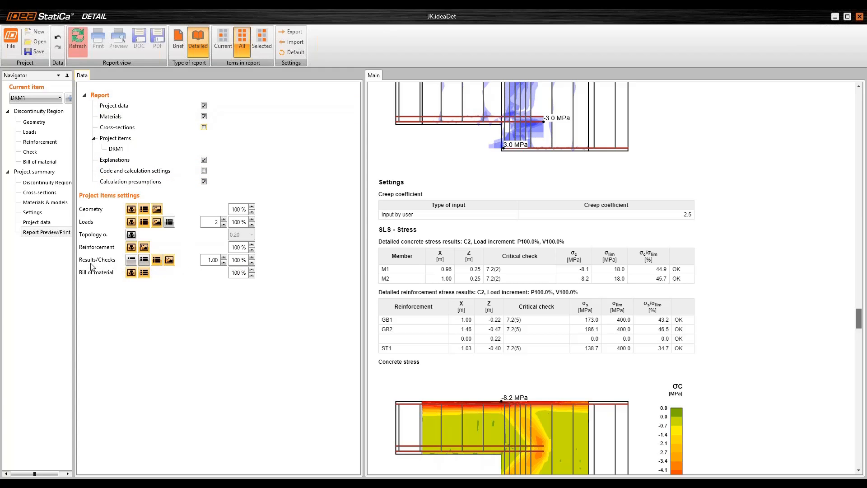
{"action": "left_click", "coordinate": [143, 260]}
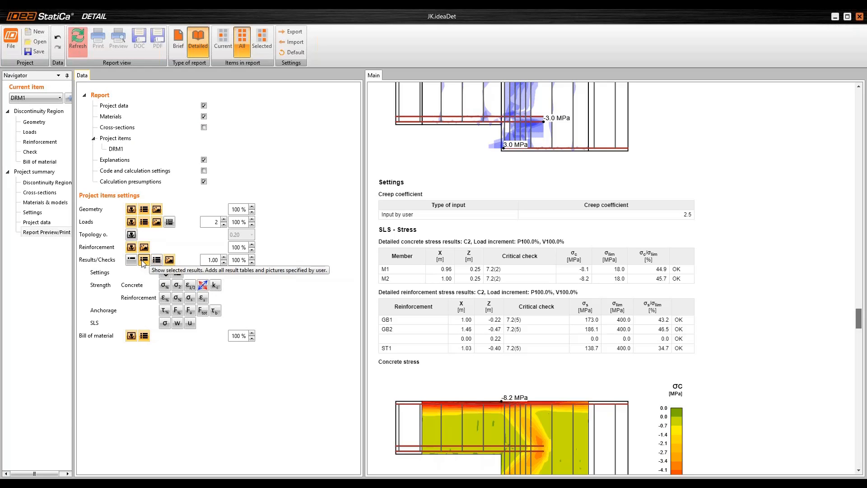
{"action": "left_click", "coordinate": [144, 261]}
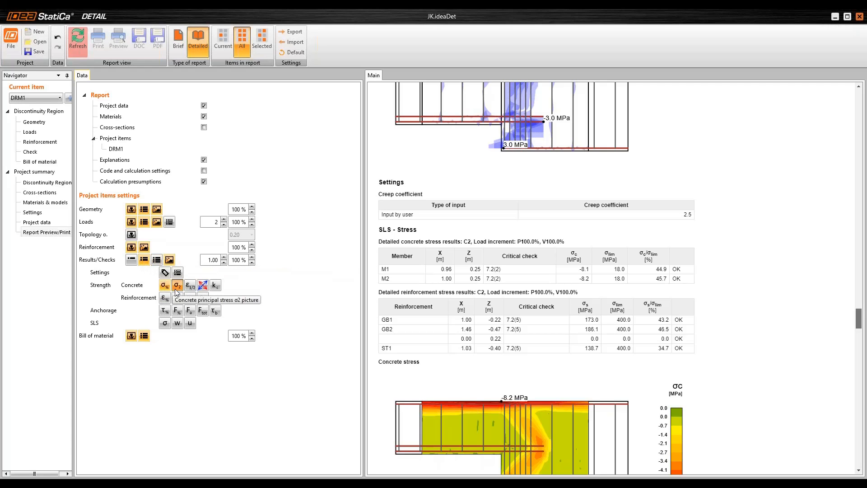
{"action": "left_click", "coordinate": [164, 298]}
{"action": "left_click", "coordinate": [178, 300]}
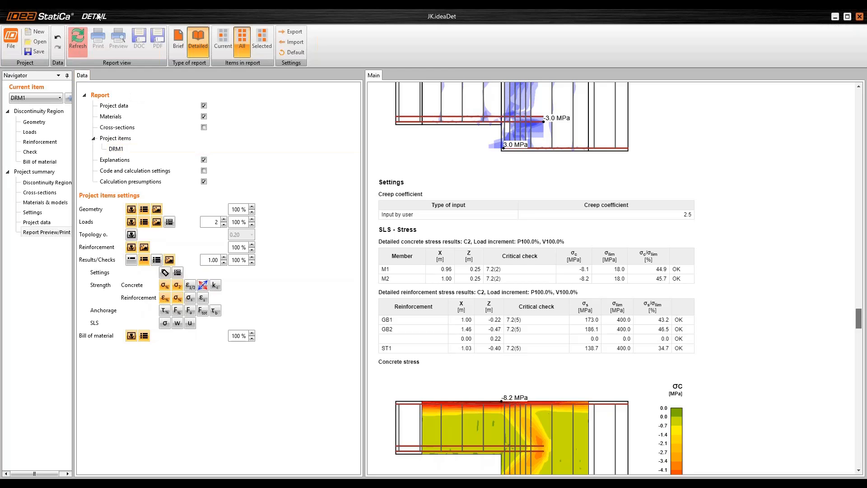
{"action": "left_click", "coordinate": [78, 45]}
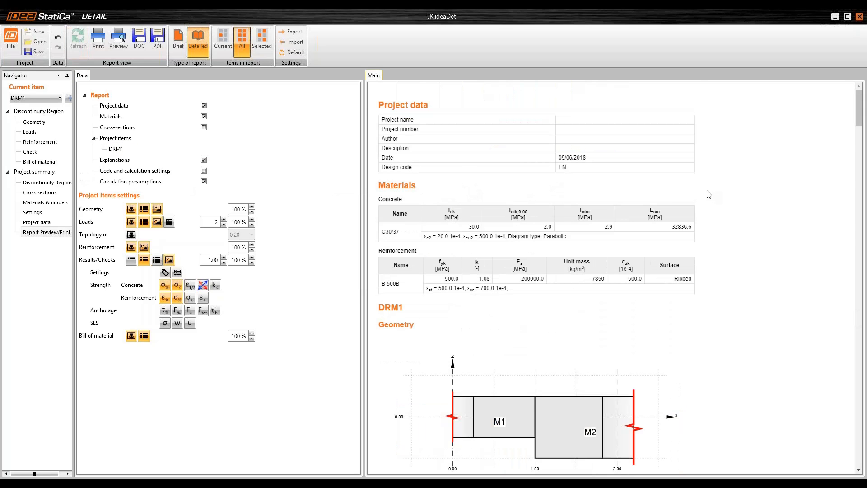
Look through the refreshed report, checking the project data, materials, geometry, loads and selected result sections.
{"action": "scroll", "coordinate": [745, 192], "scroll_direction": "down", "scroll_amount": 9}
{"action": "scroll", "coordinate": [549, 218], "scroll_direction": "up", "scroll_amount": 5}
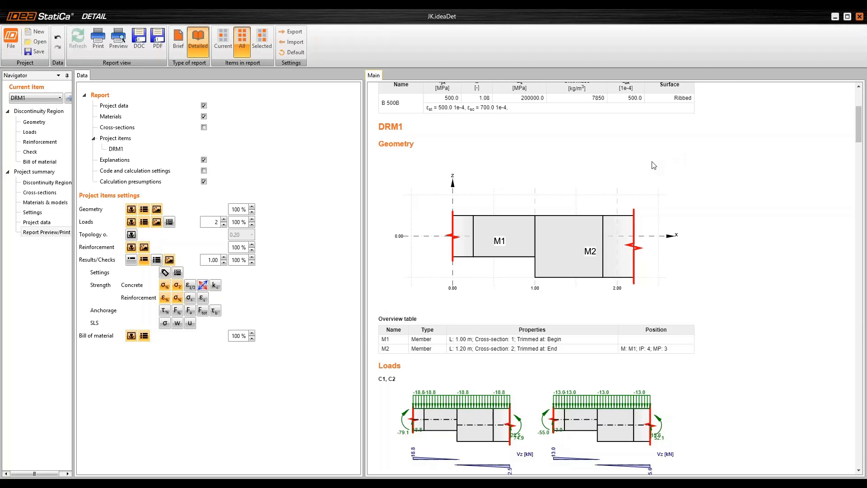
{"action": "scroll", "coordinate": [652, 165], "scroll_direction": "down", "scroll_amount": 10}
{"action": "scroll", "coordinate": [628, 224], "scroll_direction": "down", "scroll_amount": 3}
{"action": "scroll", "coordinate": [629, 224], "scroll_direction": "up", "scroll_amount": 10}
Open the bill of material and review the brief and detailed reinforcement bar tables and the overview table.
{"action": "left_click_drag", "start_coordinate": [74, 143], "coordinate": [122, 141]}
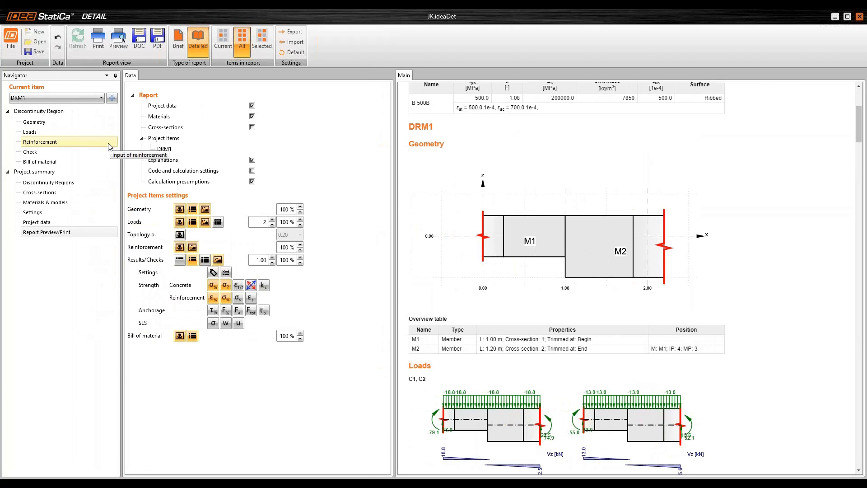
{"action": "left_click", "coordinate": [24, 162]}
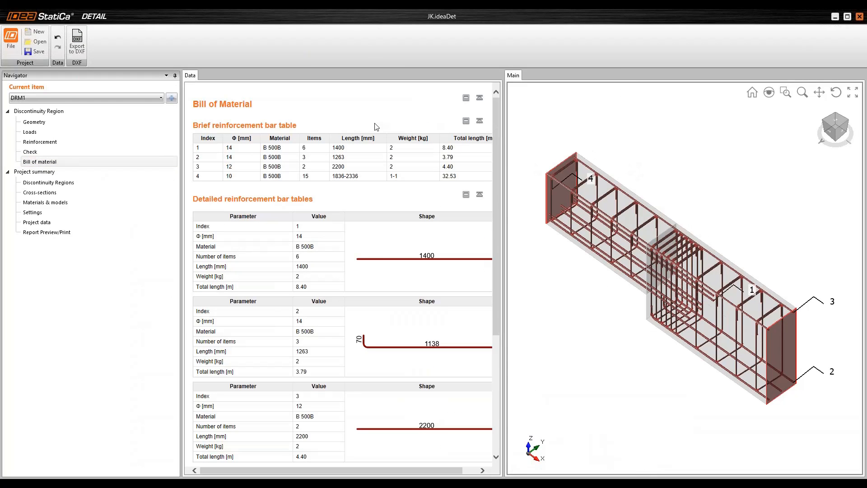
{"action": "left_click_drag", "start_coordinate": [545, 153], "coordinate": [544, 152]}
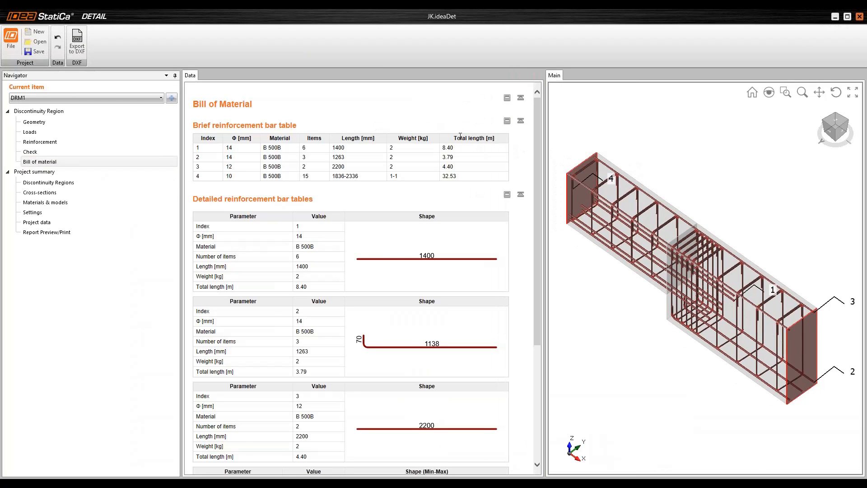
{"action": "scroll", "coordinate": [449, 157], "scroll_direction": "down", "scroll_amount": 5}
{"action": "scroll", "coordinate": [426, 182], "scroll_direction": "up", "scroll_amount": 5}
{"action": "scroll", "coordinate": [425, 149], "scroll_direction": "down", "scroll_amount": 5}
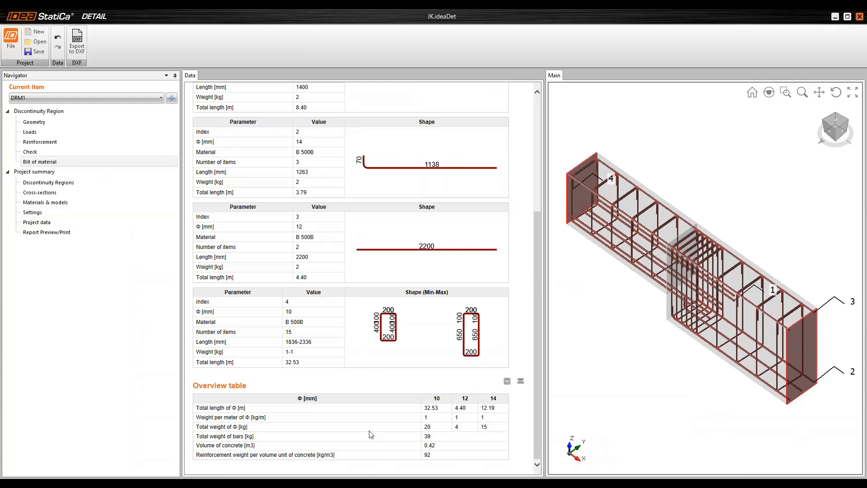
Export the reinforcement drawing to a DXF file named Drawing on the Desktop.
{"action": "left_click", "coordinate": [78, 44]}
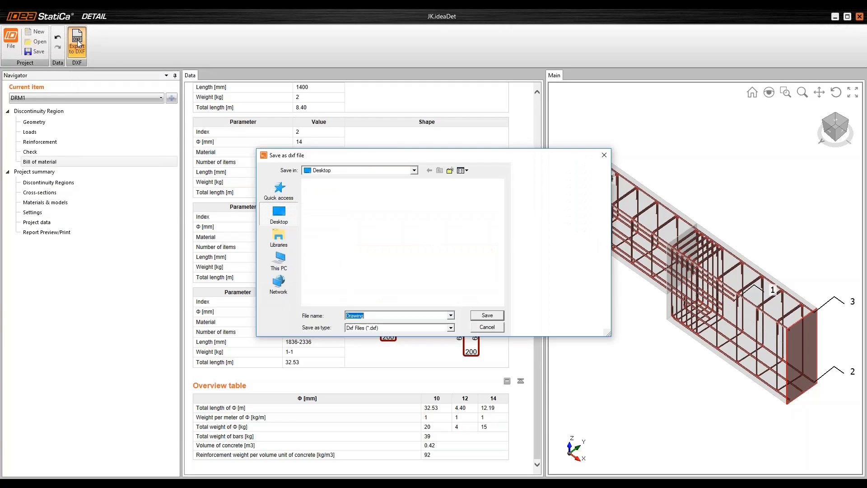
{"action": "left_click", "coordinate": [488, 316]}
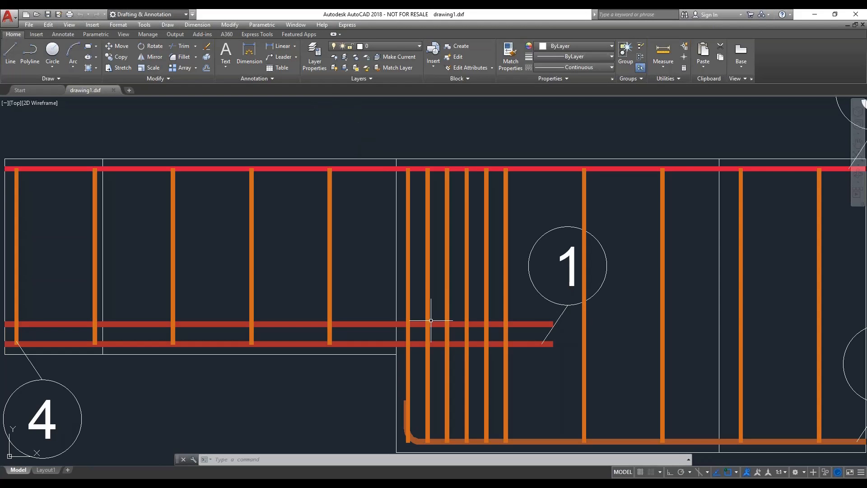
Switch to AutoCAD, inspect the beam reinforcement and the shapes of bars 1 to 4 in drawing1.dxf, and minimize the program.
{"action": "scroll", "coordinate": [425, 312], "scroll_direction": "down", "scroll_amount": 10}
{"action": "middle_click_drag", "start_coordinate": [425, 312], "coordinate": [436, 233]}
{"action": "scroll", "coordinate": [436, 232], "scroll_direction": "up", "scroll_amount": 5}
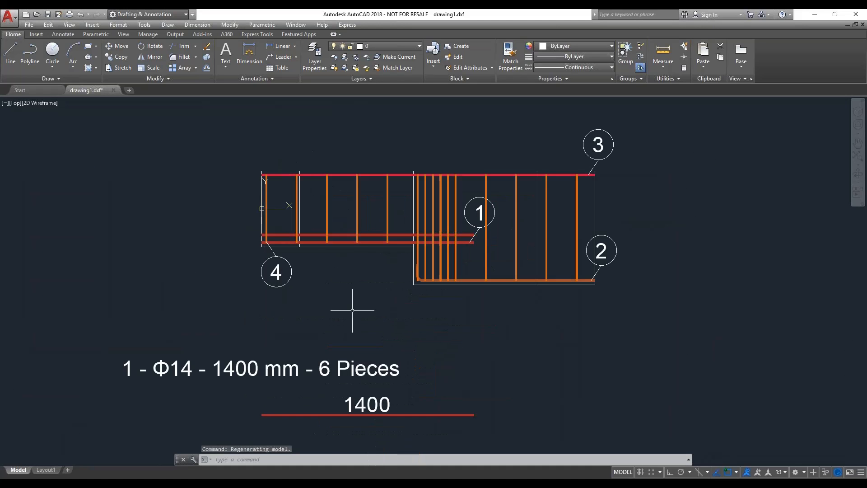
{"action": "scroll", "coordinate": [475, 317], "scroll_direction": "down", "scroll_amount": 2}
{"action": "middle_click_drag", "start_coordinate": [511, 395], "coordinate": [521, 277]}
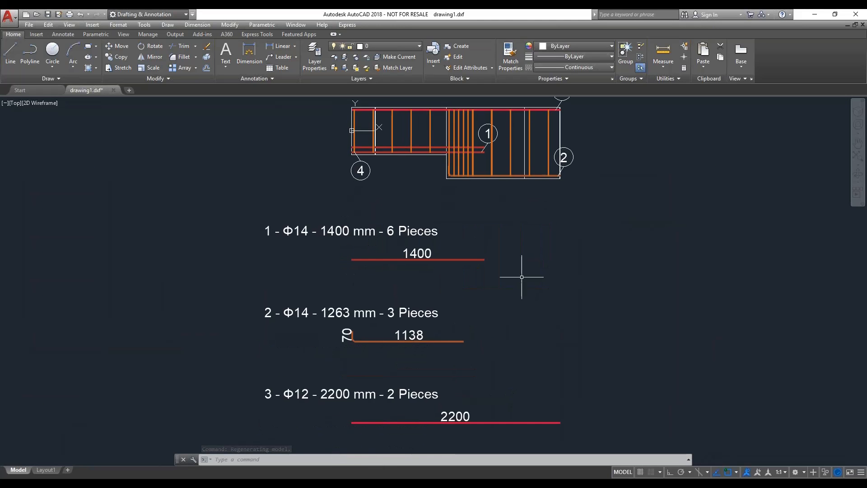
{"action": "scroll", "coordinate": [521, 277], "scroll_direction": "down", "scroll_amount": 4}
{"action": "scroll", "coordinate": [487, 407], "scroll_direction": "up", "scroll_amount": 2}
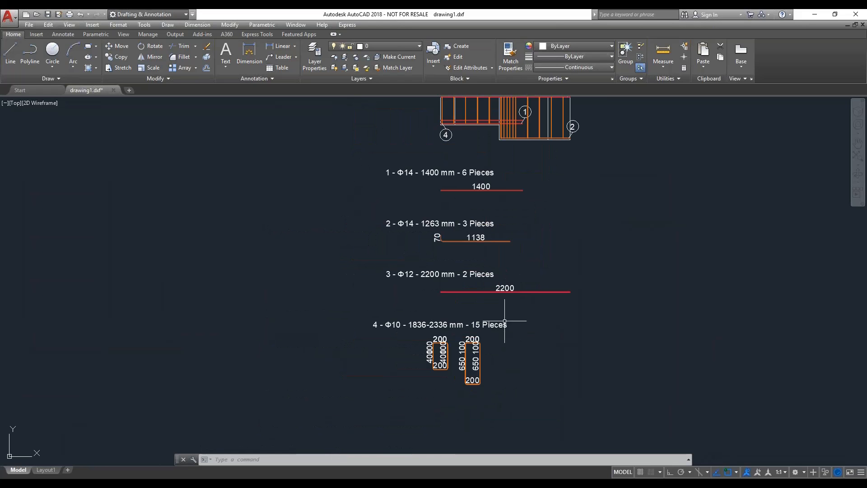
{"action": "scroll", "coordinate": [488, 349], "scroll_direction": "up", "scroll_amount": 3}
{"action": "scroll", "coordinate": [488, 348], "scroll_direction": "down", "scroll_amount": 4}
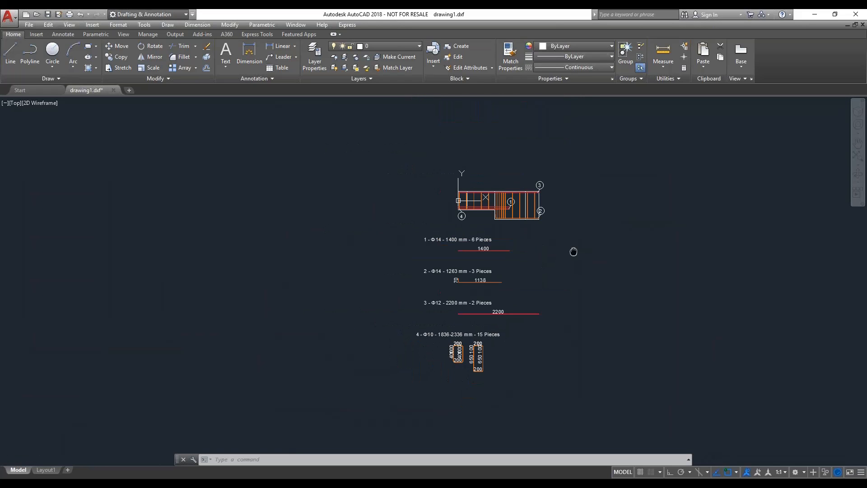
{"action": "middle_click_drag", "start_coordinate": [573, 248], "coordinate": [499, 247]}
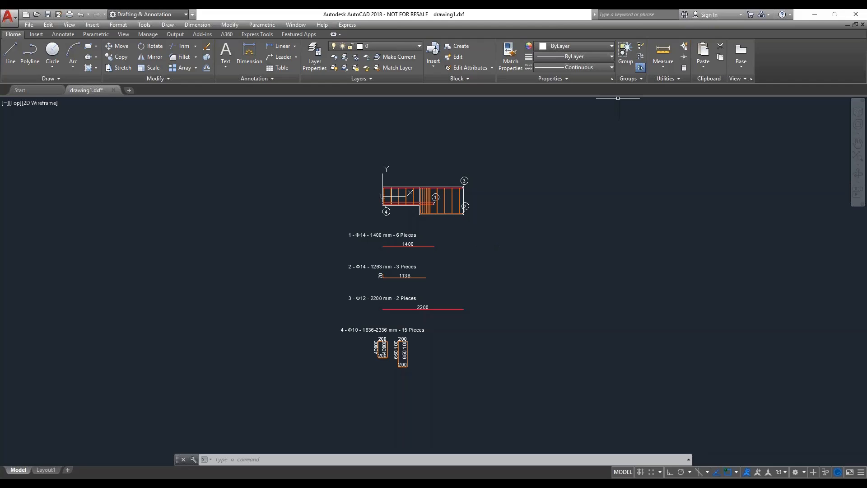
{"action": "left_click", "coordinate": [817, 14]}
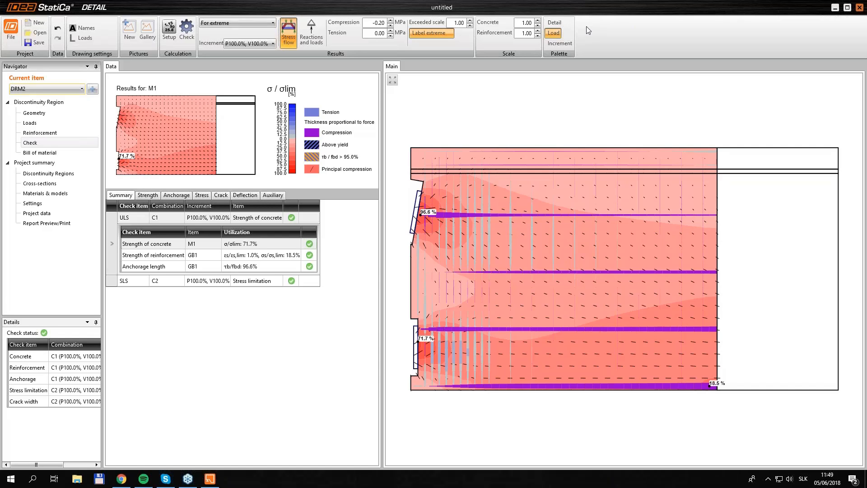
Inspect the serviceability type options of load combination C2 in DRM2 and return to its check summary.
{"action": "left_click", "coordinate": [38, 122]}
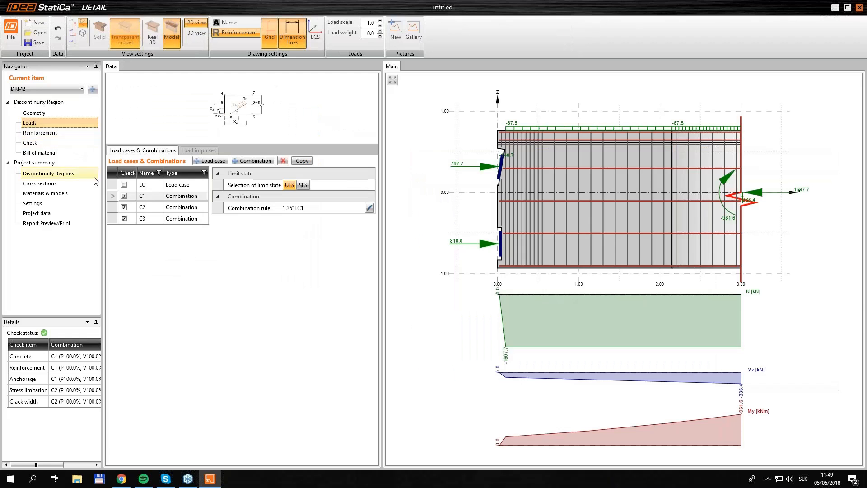
{"action": "left_click", "coordinate": [113, 211]}
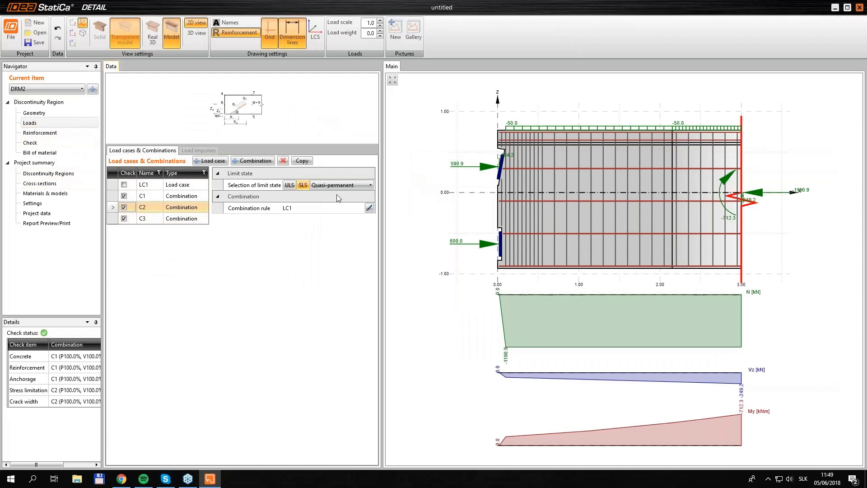
{"action": "left_click", "coordinate": [370, 185]}
{"action": "left_click", "coordinate": [371, 184]}
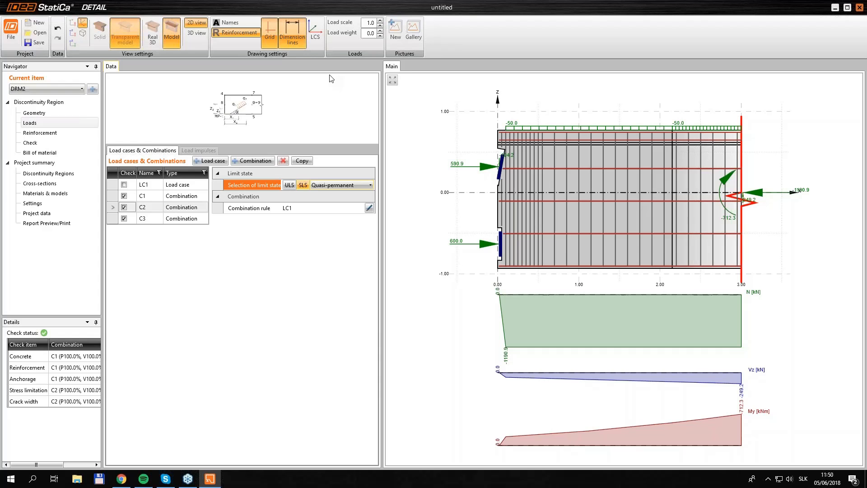
{"action": "left_click", "coordinate": [47, 143]}
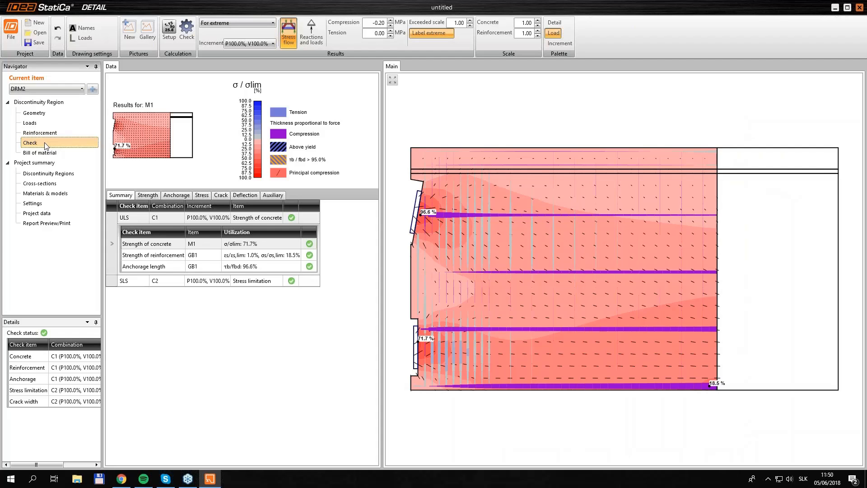
Examine the LC1 partial factors of the nonlinear combinations C1 to C3 in the loads of DRM2, leaving them unedited.
{"action": "left_click", "coordinate": [58, 123]}
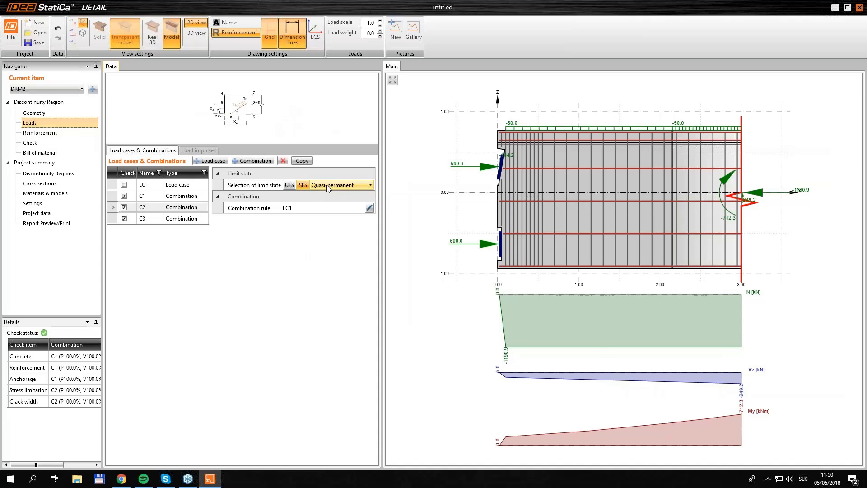
{"action": "left_click", "coordinate": [369, 208]}
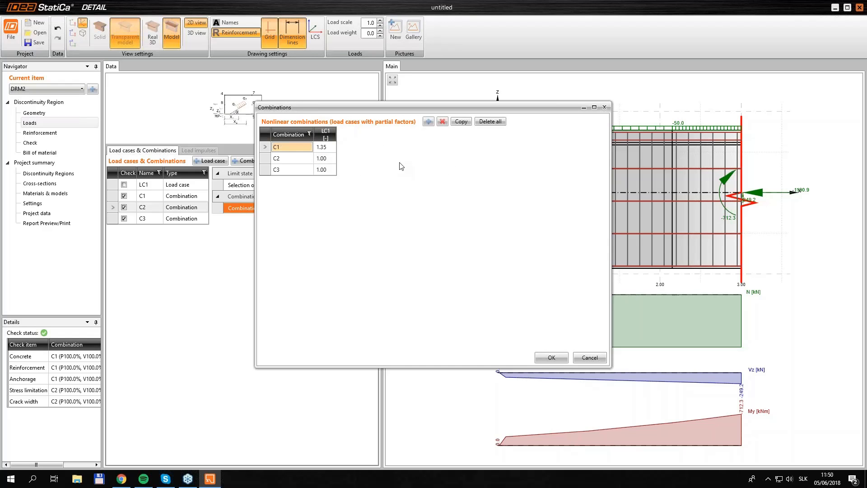
{"action": "left_click", "coordinate": [604, 108]}
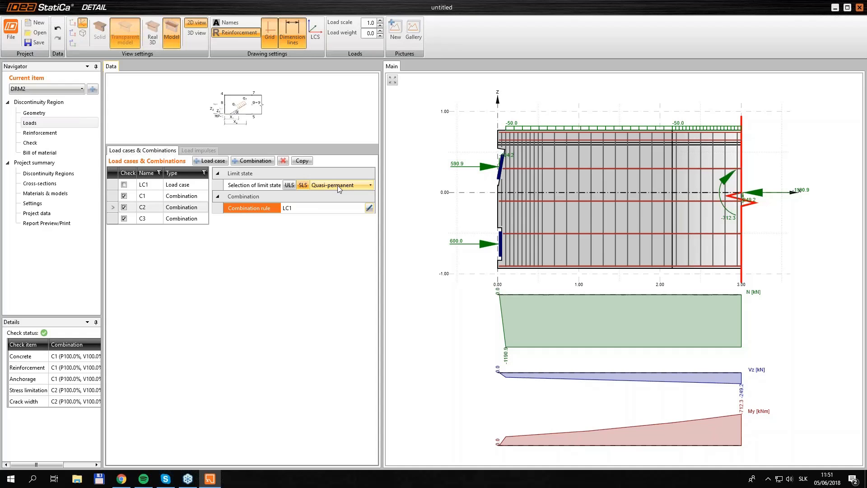
{"action": "key", "text": "ctrl"}
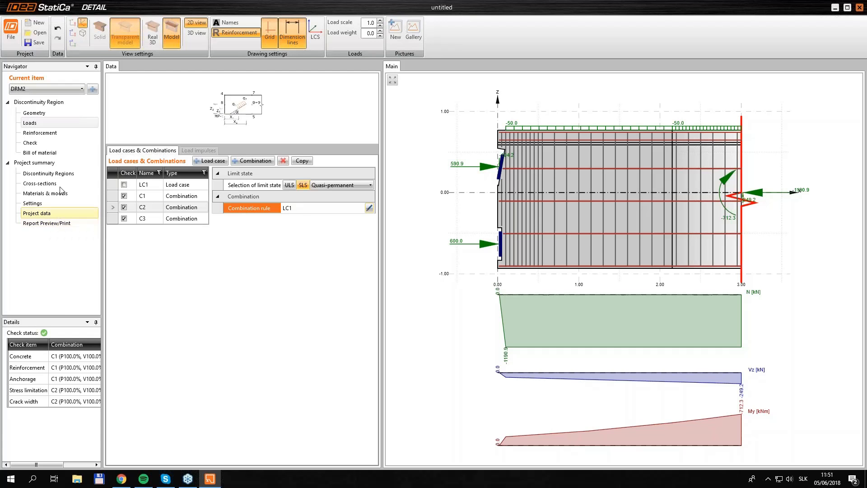
Open the crack width results in the check of DRM2.
{"action": "left_click", "coordinate": [54, 143]}
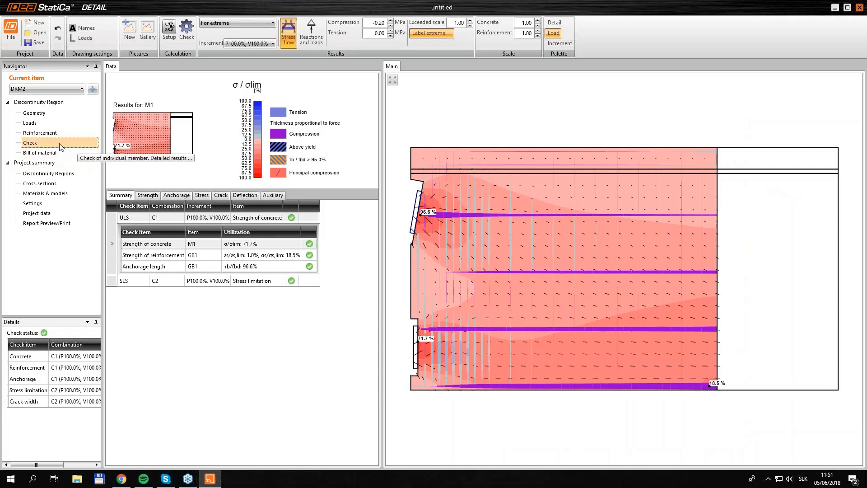
{"action": "left_click", "coordinate": [220, 195]}
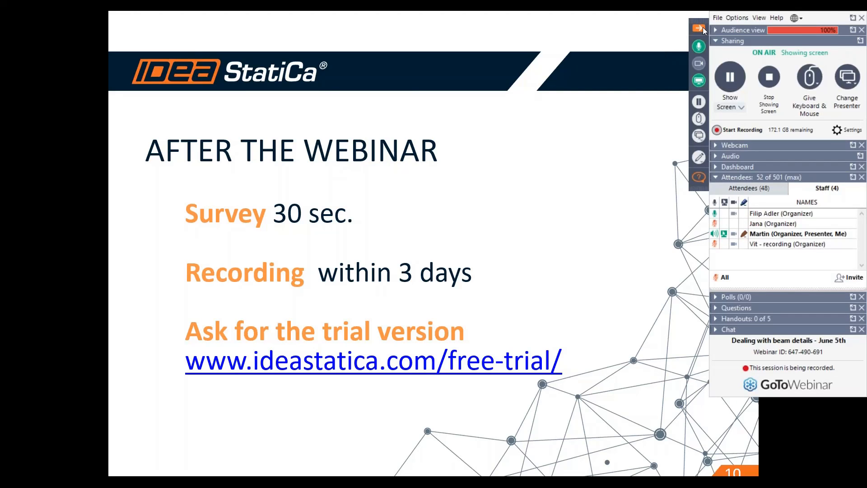
{"action": "left_click", "coordinate": [700, 28]}
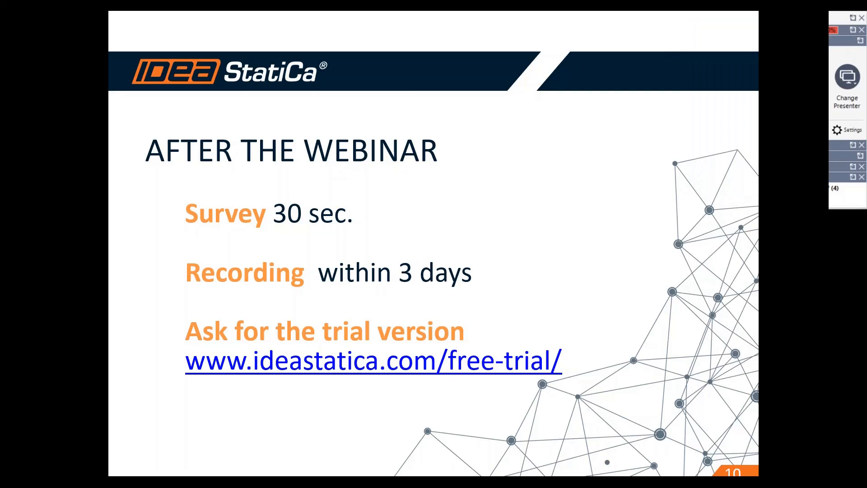